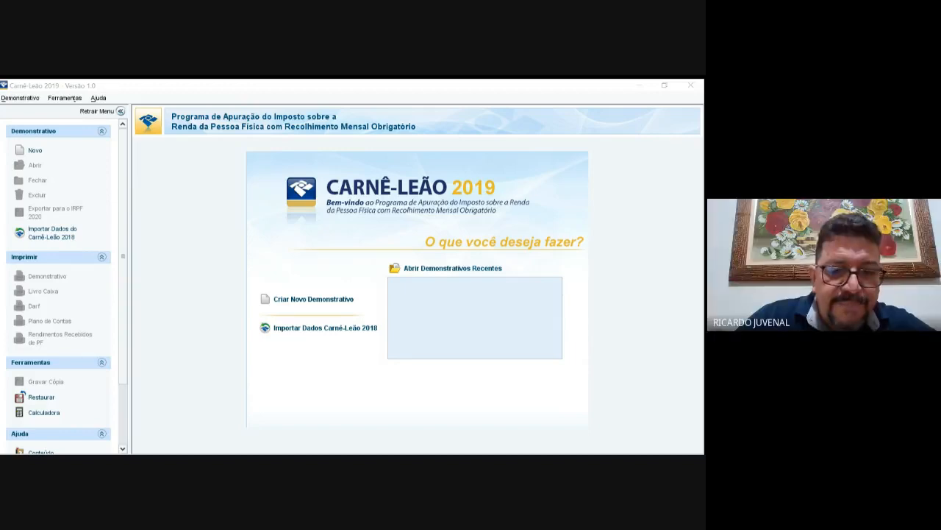
Step: Bring the Carnê-Leão 2019 window to the front with the import-previous-year prompt showing
{"action": "key", "text": "alt+Tab"}
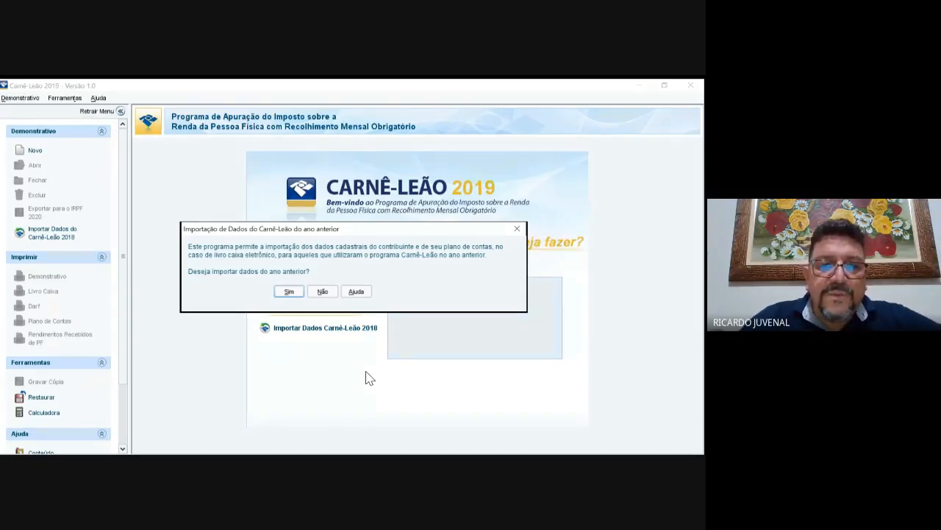
Step: Decline the 2018 import and register the new taxpayer's CPF and full name
{"action": "left_click", "coordinate": [323, 292]}
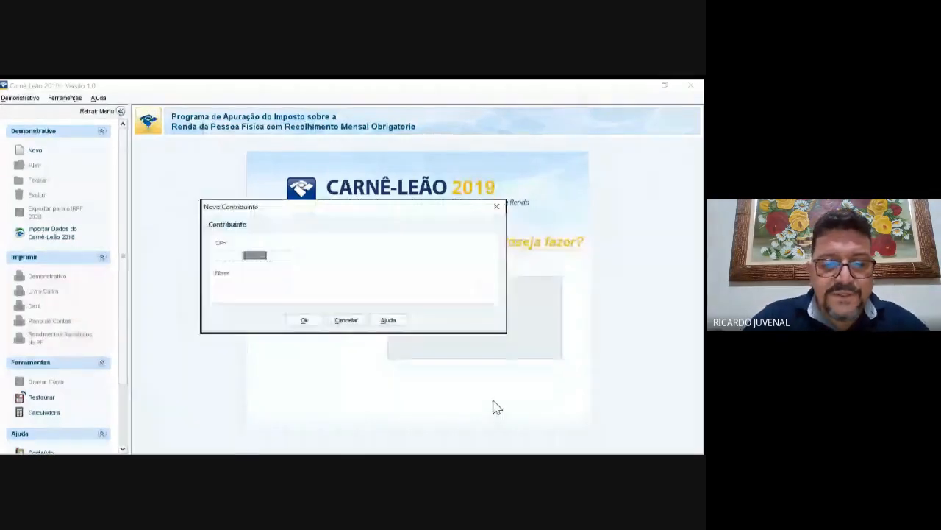
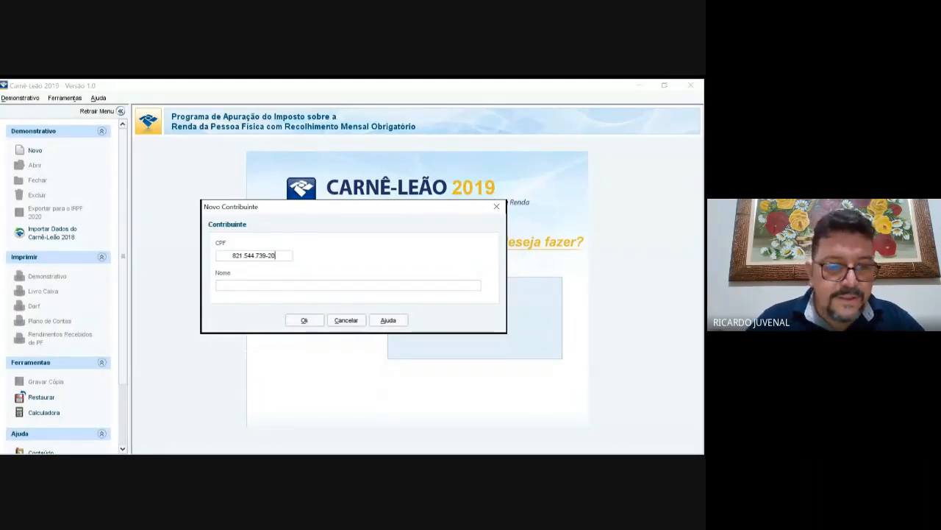
{"action": "key", "text": "Tab"}
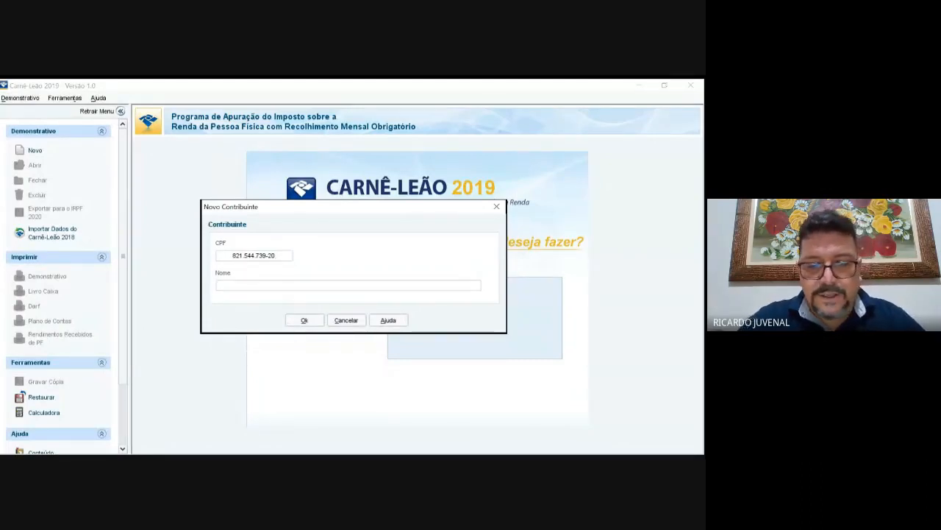
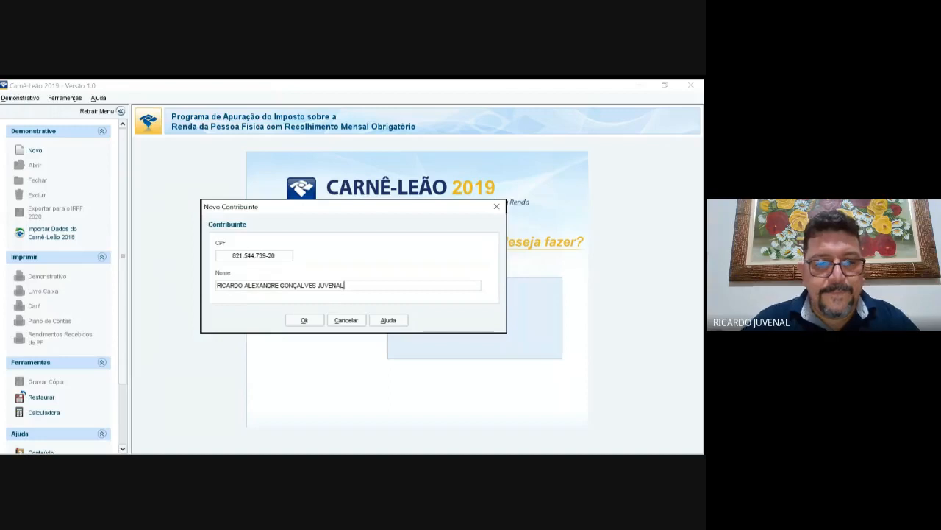
{"action": "key", "text": "Return"}
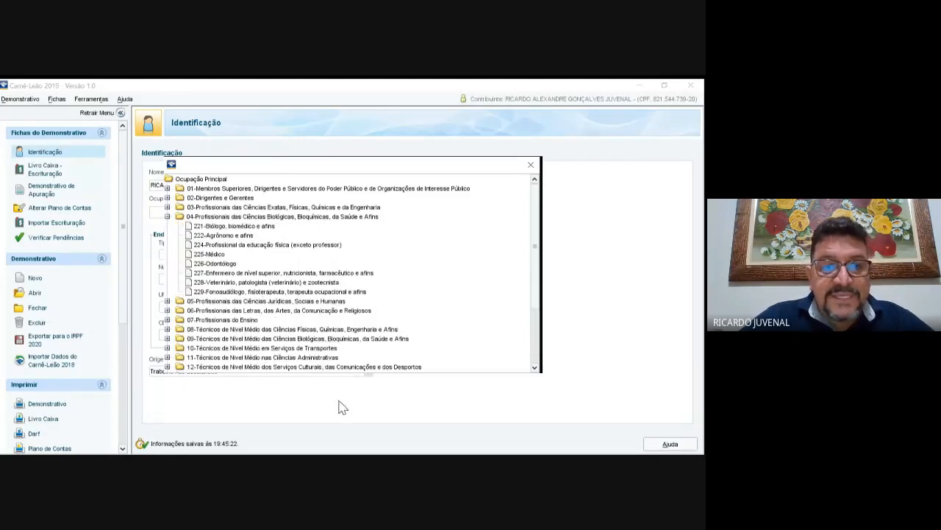
Step: Confirm occupation 229 Fonoaudiólogo, fisioterapeuta, terapeuta ocupacional e afins as the main occupation
{"action": "key", "text": "Return"}
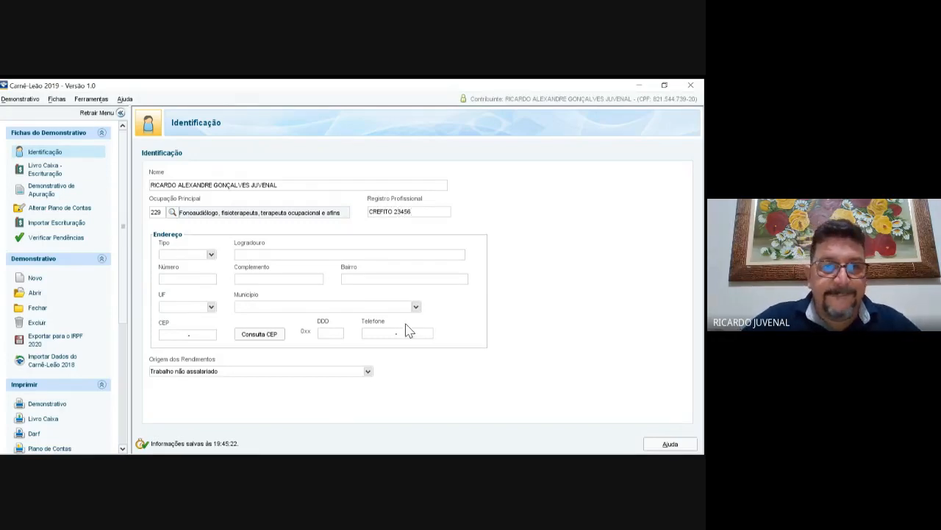
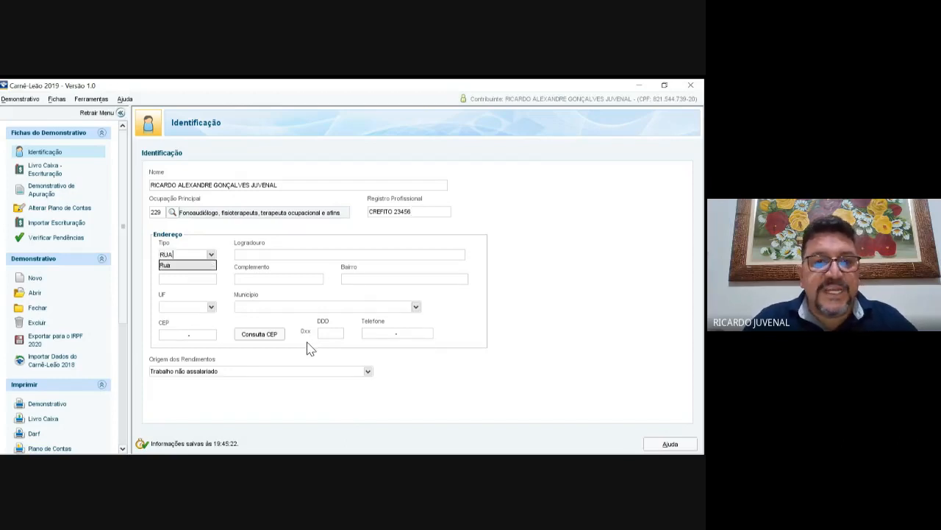
Step: Fill in the taxpayer's street type RUA, street, neighbourhood, state and municipality
{"action": "key", "text": "Tab"}
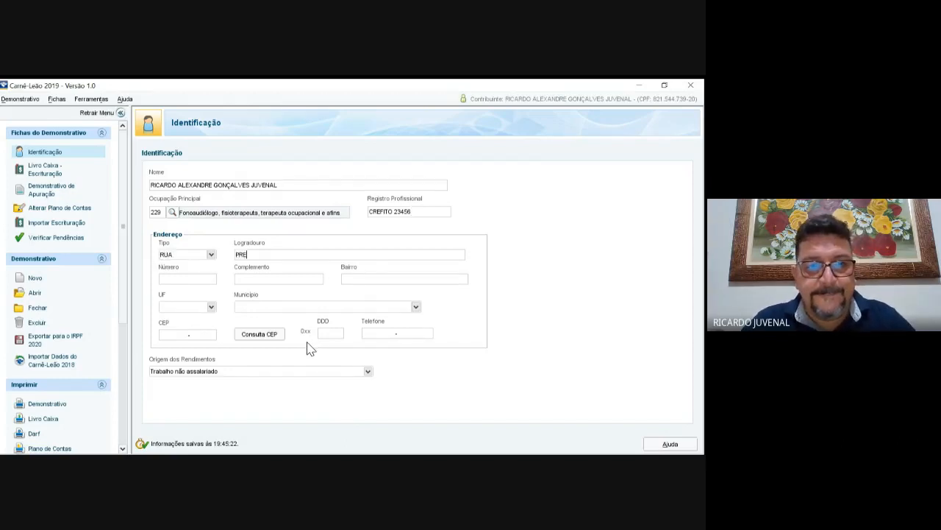
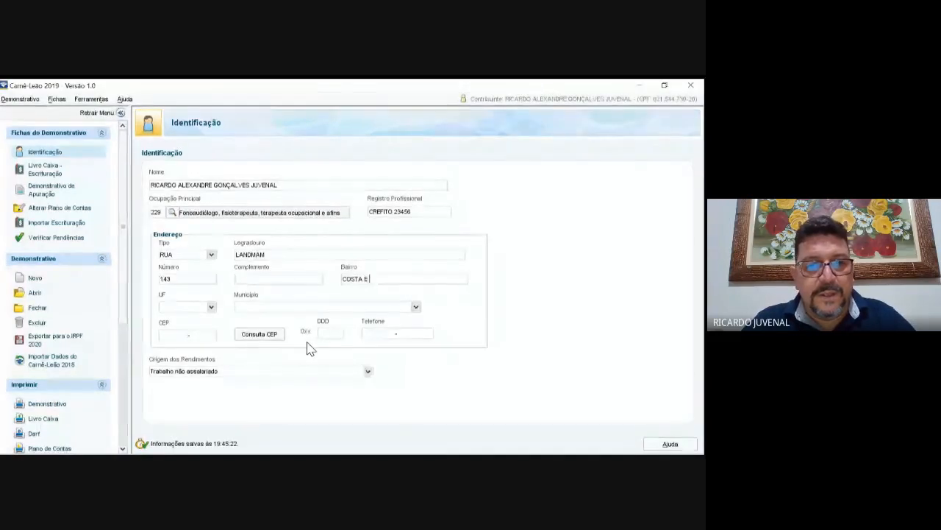
{"action": "key", "text": "Tab"}
{"action": "key", "text": "Tab"}
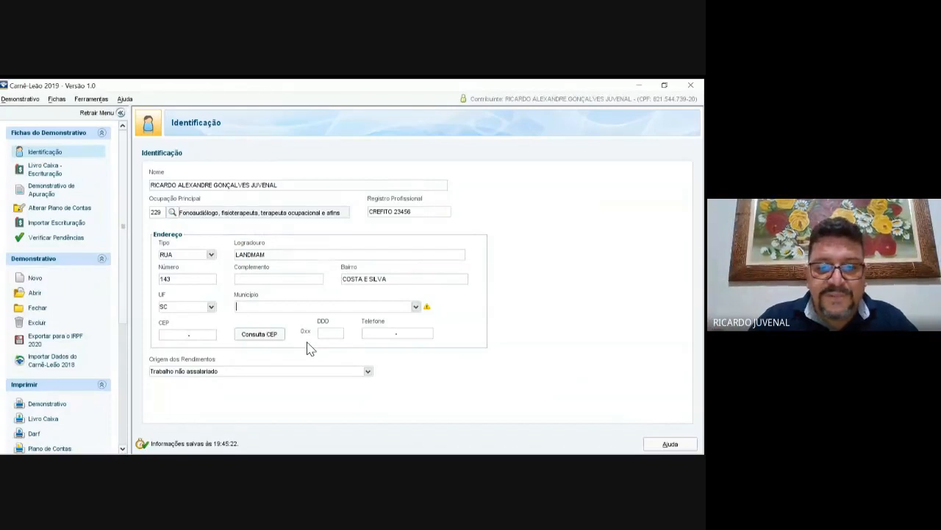
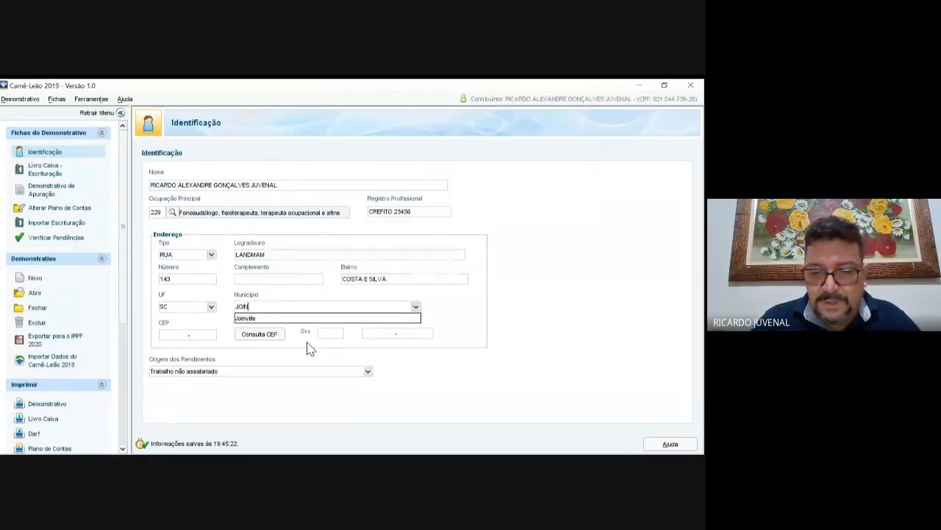
{"action": "key", "text": "Tab"}
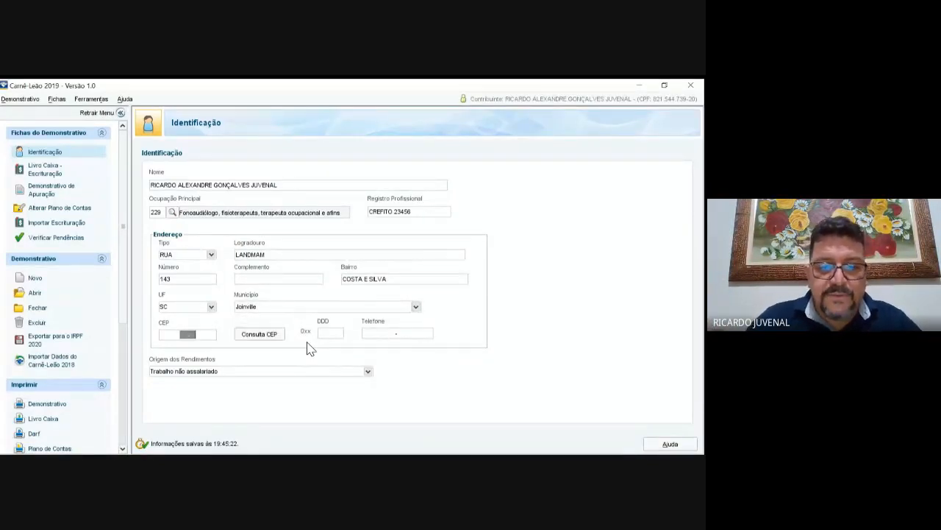
Step: Enter the postal code and phone number, keeping income origin Trabalho não assalariado
{"action": "type", "text": "89217-"}
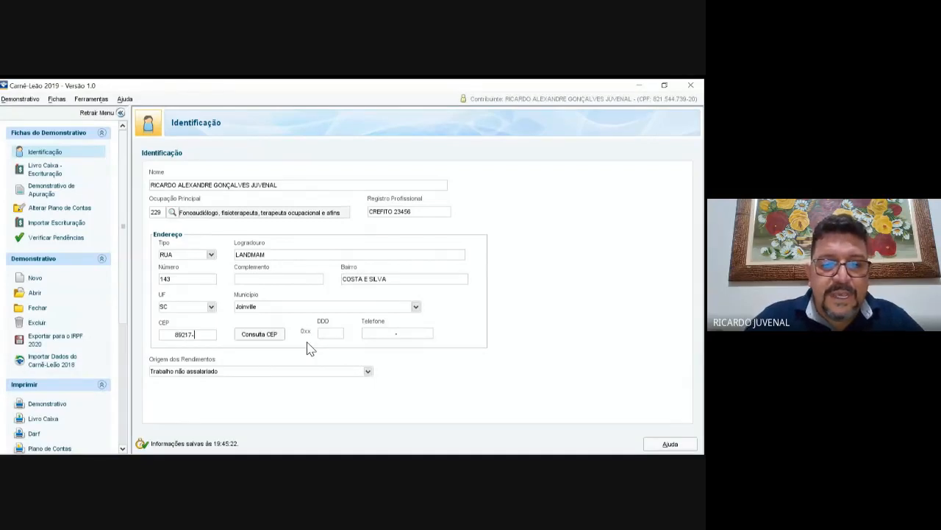
{"action": "type", "text": "420"}
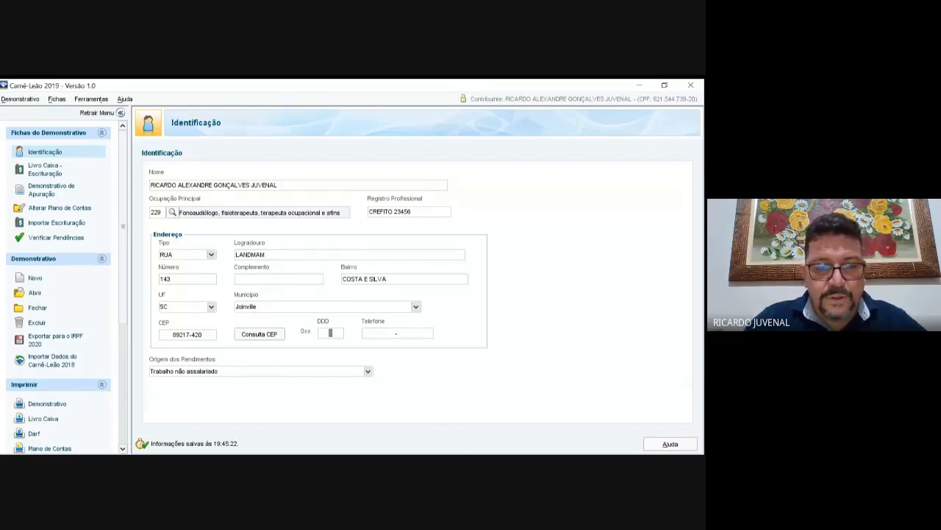
{"action": "key", "text": "Tab"}
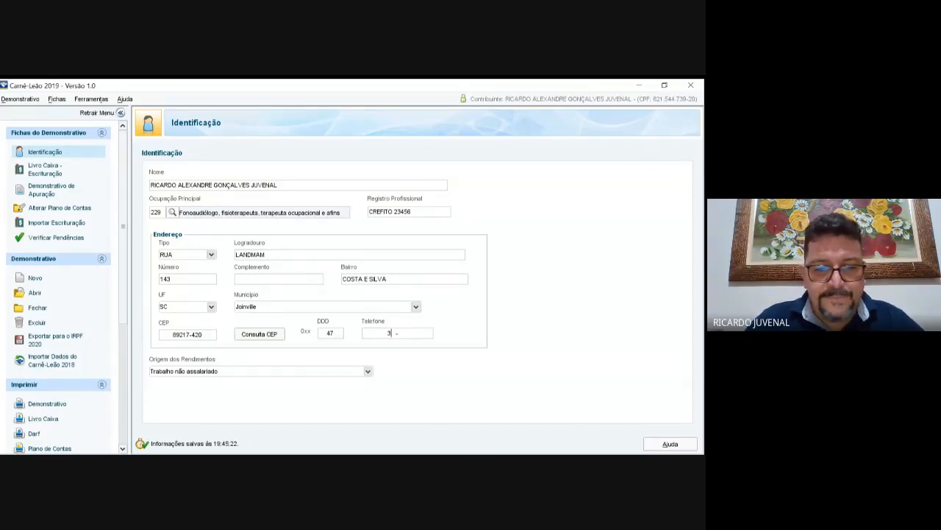
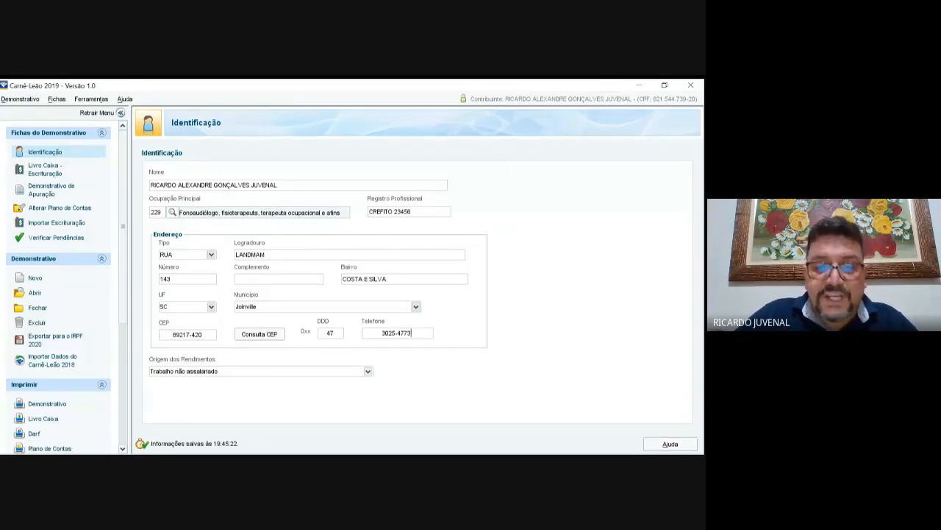
{"action": "key", "text": "Tab"}
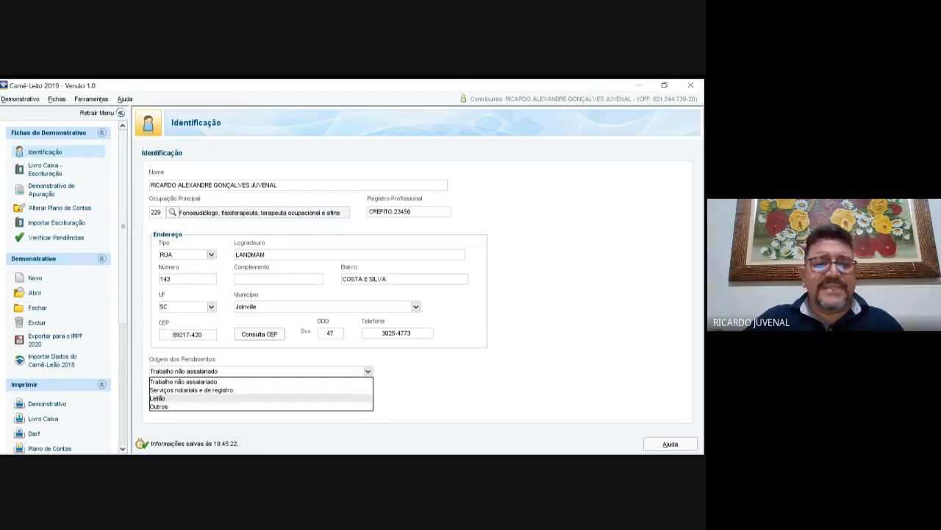
{"action": "left_click", "coordinate": [206, 382]}
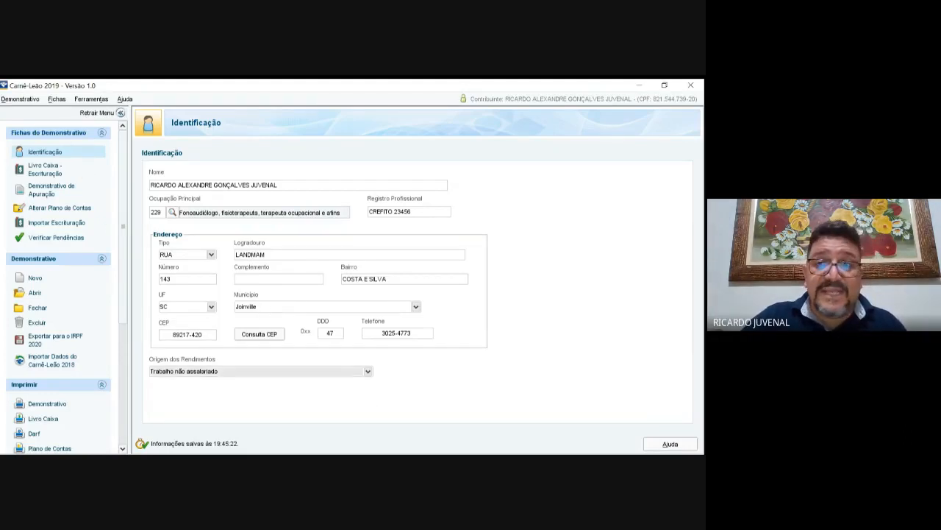
Step: Open the Livro Caixa ledger on January and step through the months to December and back
{"action": "left_click", "coordinate": [71, 224]}
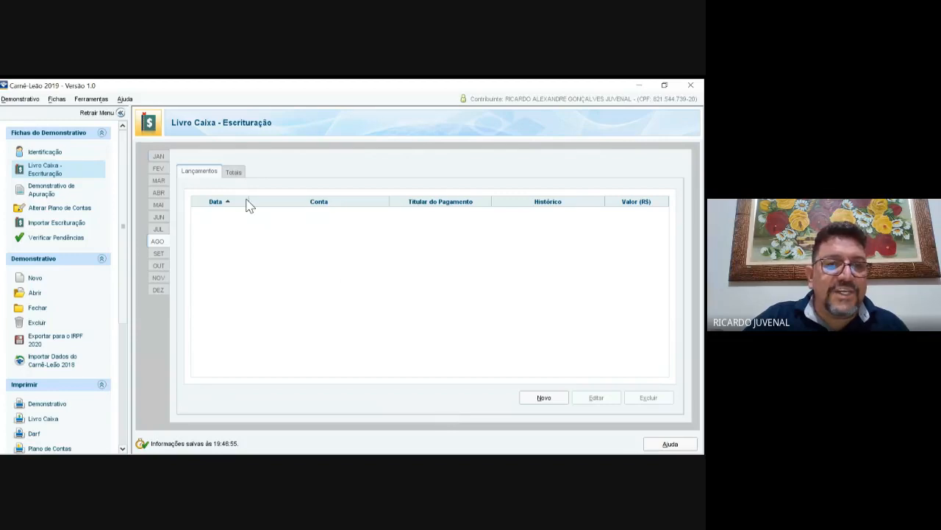
{"action": "left_click", "coordinate": [158, 156]}
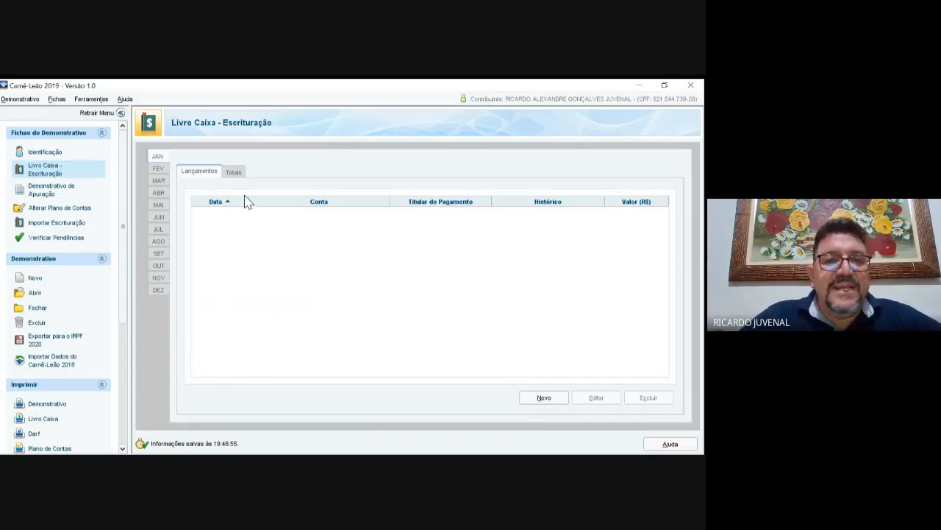
{"action": "key", "text": "Down"}
{"action": "key", "text": "Down"}
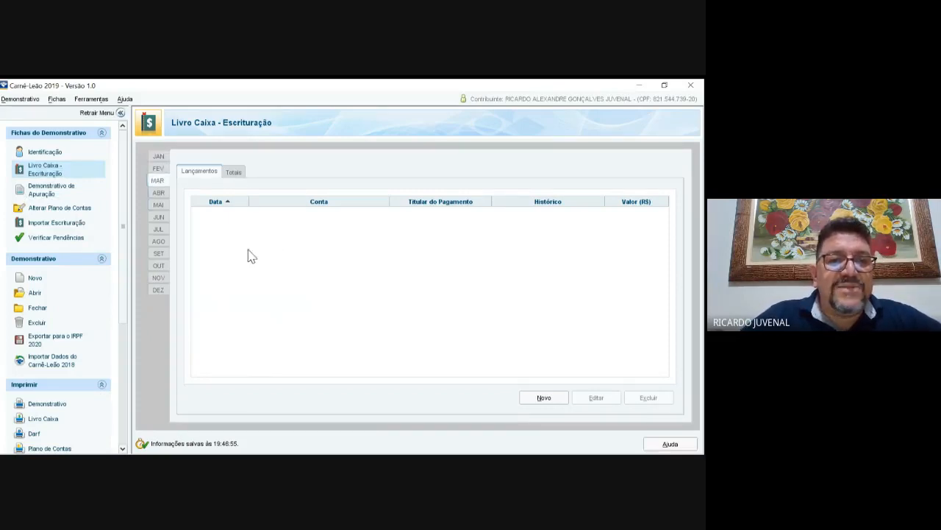
{"action": "key", "text": "Down"}
{"action": "key", "text": "Down"}
{"action": "key", "text": "End"}
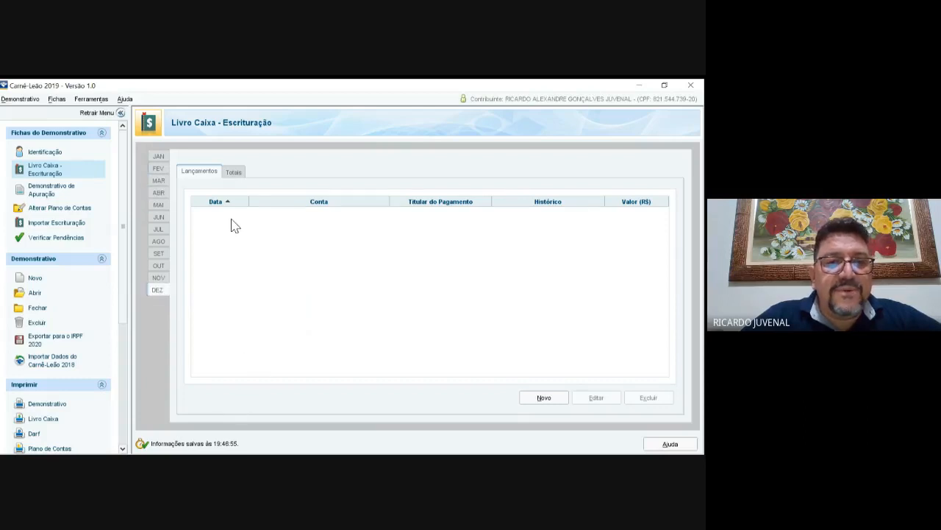
{"action": "key", "text": "Home"}
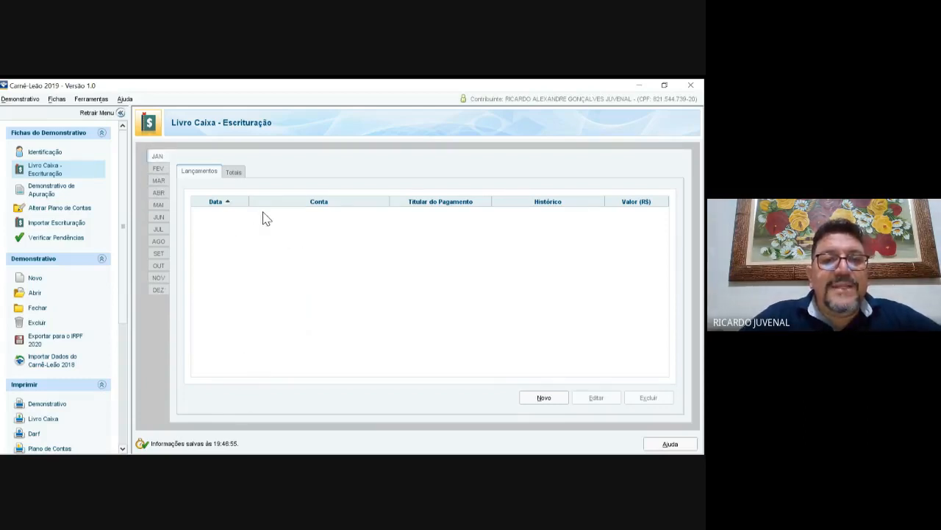
Step: Check that January's Totais all read 0,00, then return to the Lançamentos list
{"action": "left_click", "coordinate": [234, 172]}
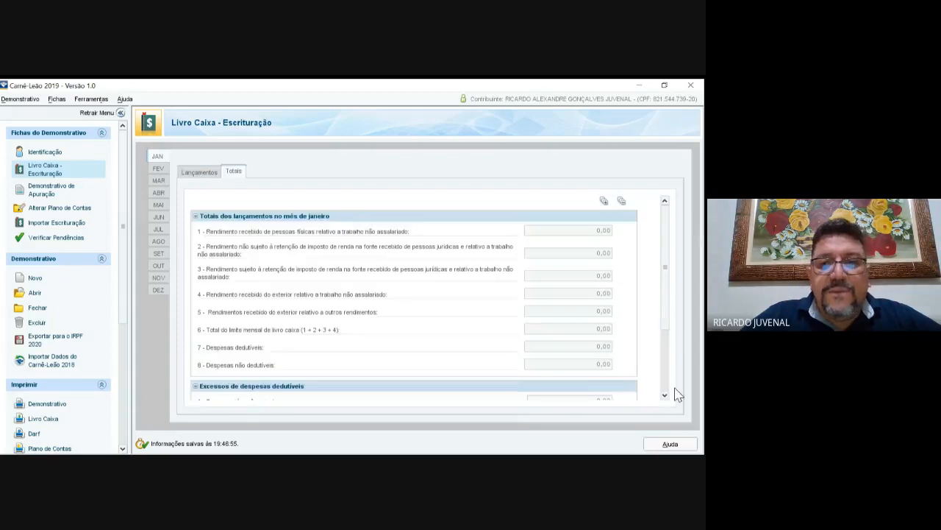
{"action": "scroll", "coordinate": [665, 395], "scroll_direction": "down", "scroll_amount": 5}
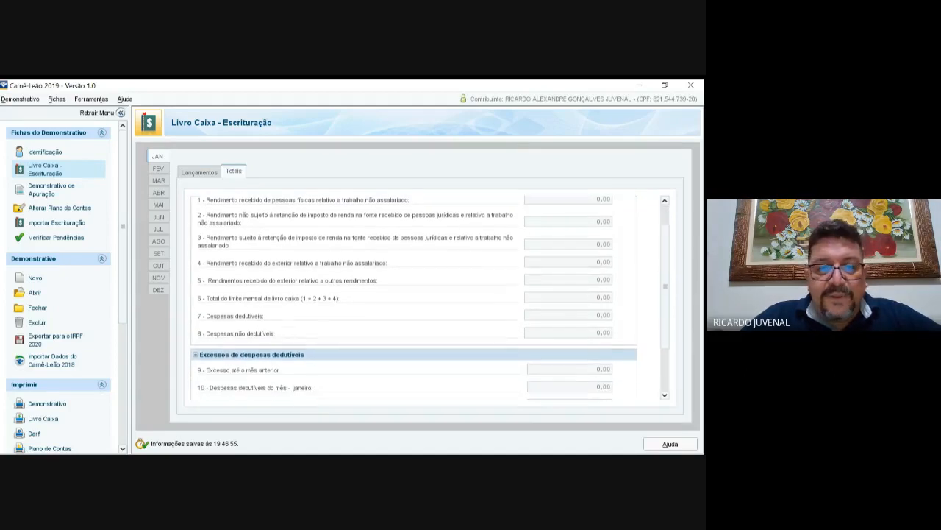
{"action": "scroll", "coordinate": [665, 395], "scroll_direction": "down", "scroll_amount": 5}
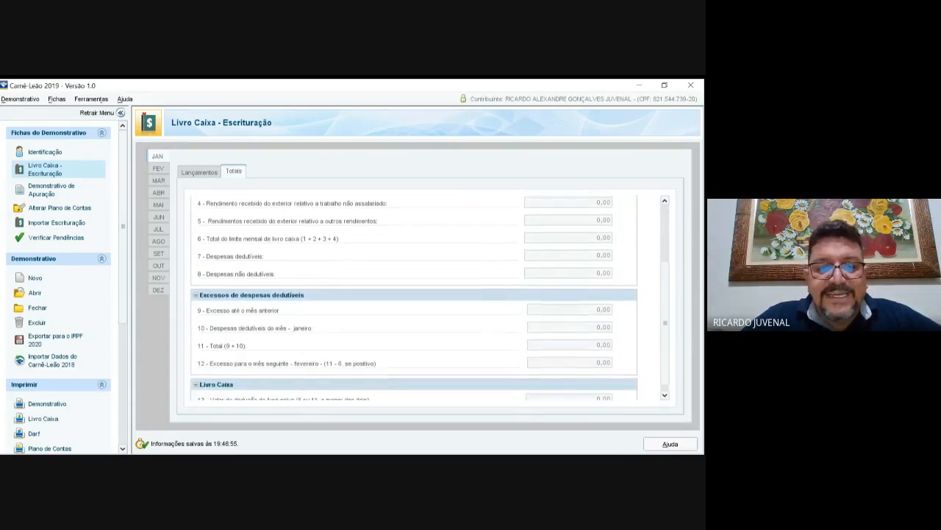
{"action": "scroll", "coordinate": [665, 395], "scroll_direction": "down", "scroll_amount": 1}
{"action": "scroll", "coordinate": [412, 294], "scroll_direction": "up", "scroll_amount": 5}
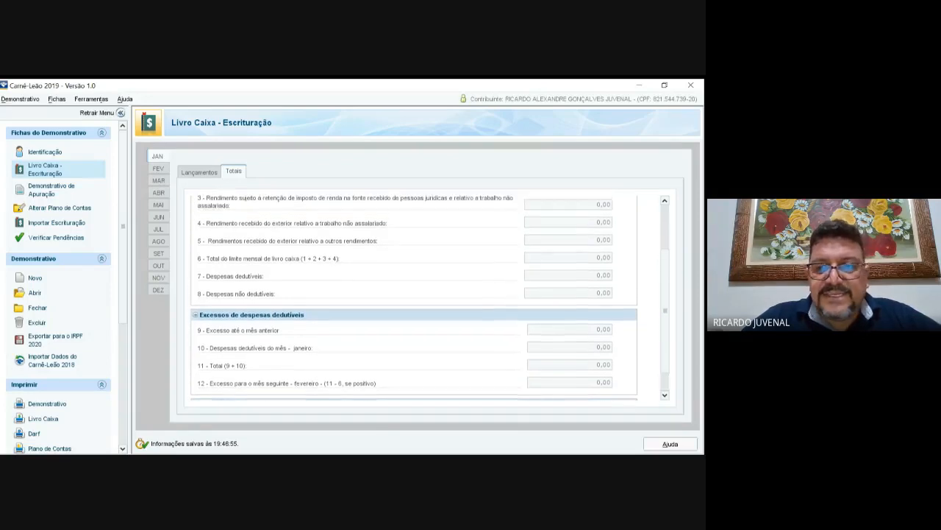
{"action": "scroll", "coordinate": [282, 233], "scroll_direction": "up", "scroll_amount": 4}
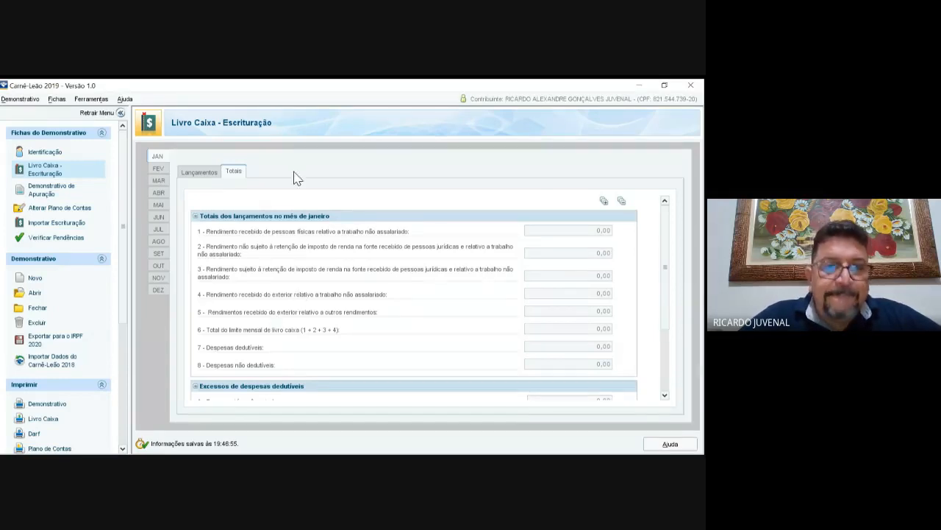
{"action": "left_click", "coordinate": [199, 172]}
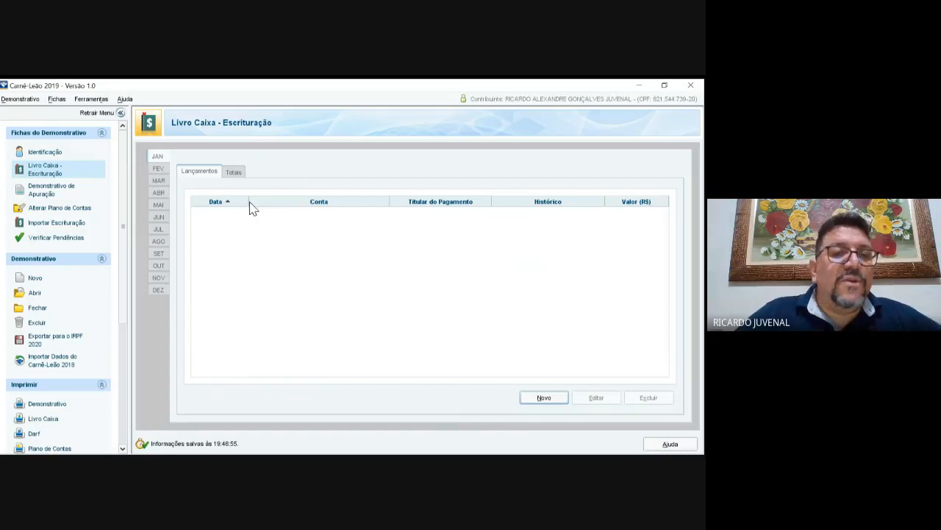
Step: Create a new Livro Caixa entry with day 10 and bring up the Tipos de Contas list
{"action": "left_click", "coordinate": [544, 397]}
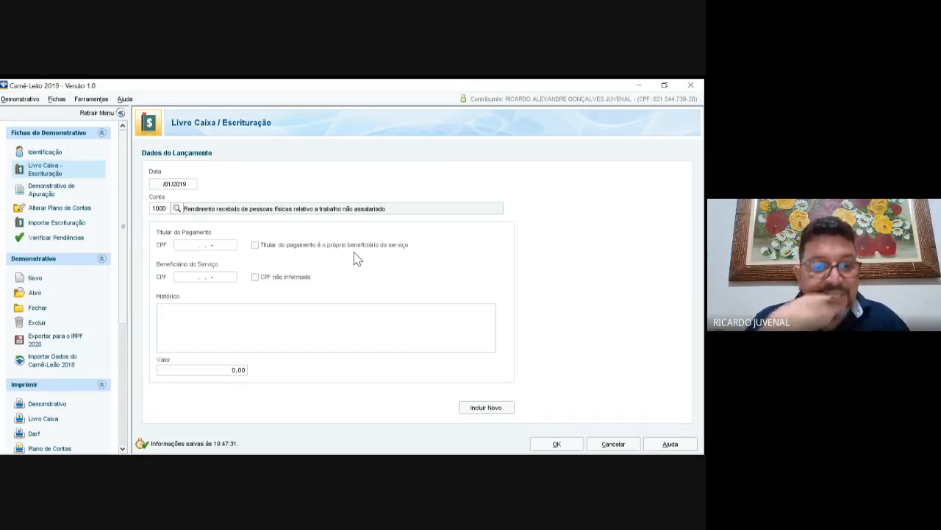
{"action": "type", "text": "10"}
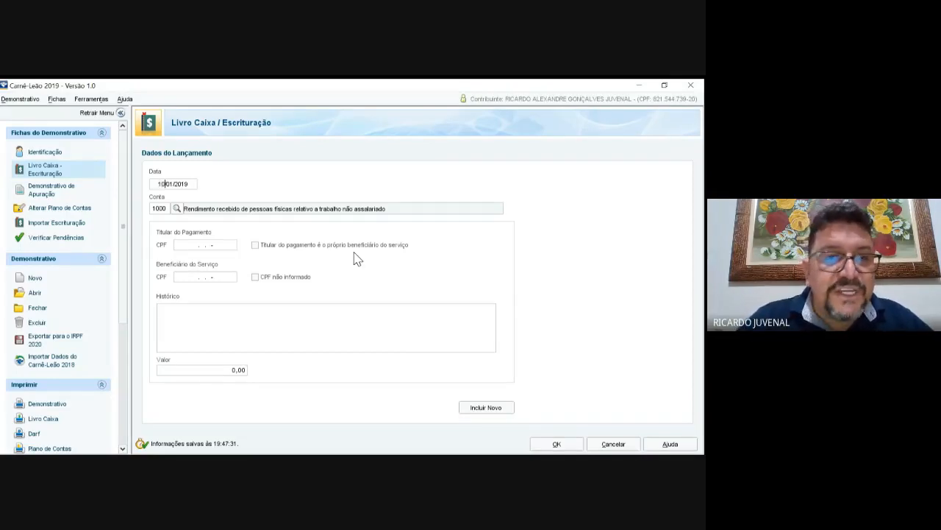
{"action": "key", "text": "Tab"}
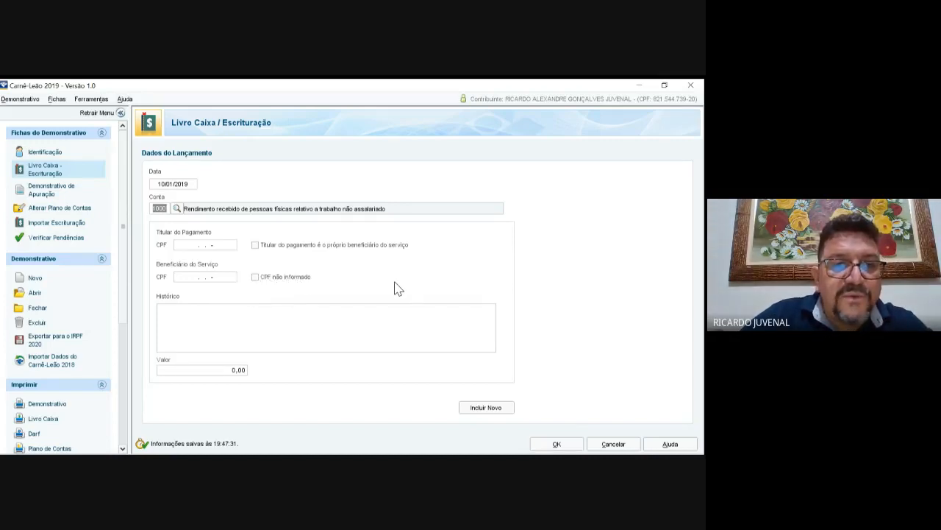
{"action": "key", "text": "Tab"}
{"action": "key", "text": "space"}
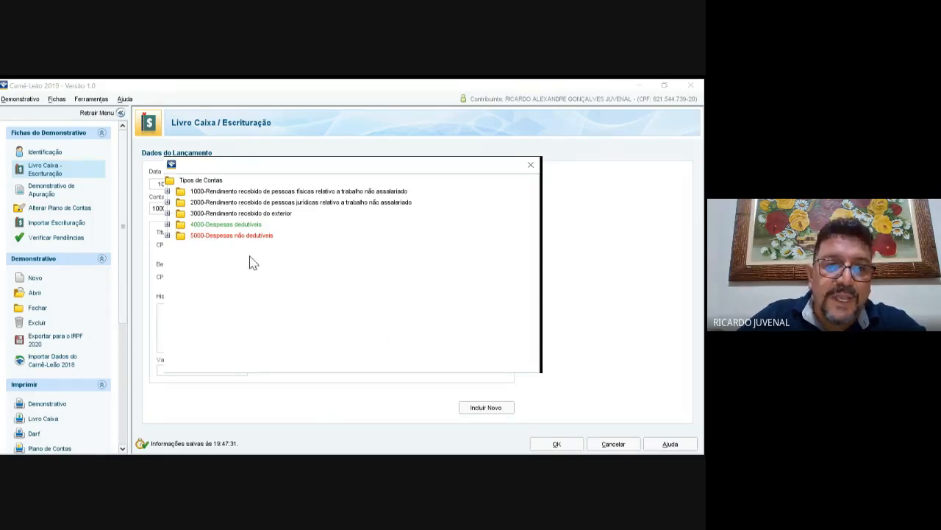
Step: Expand the 1000 income and 3000 foreign income account groups in Tipos de Contas
{"action": "left_click", "coordinate": [167, 191]}
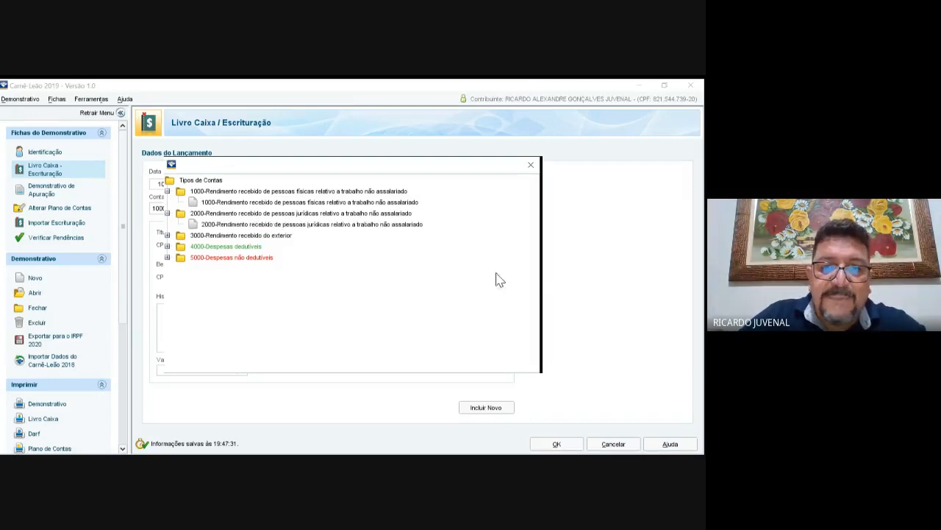
{"action": "left_click", "coordinate": [168, 236]}
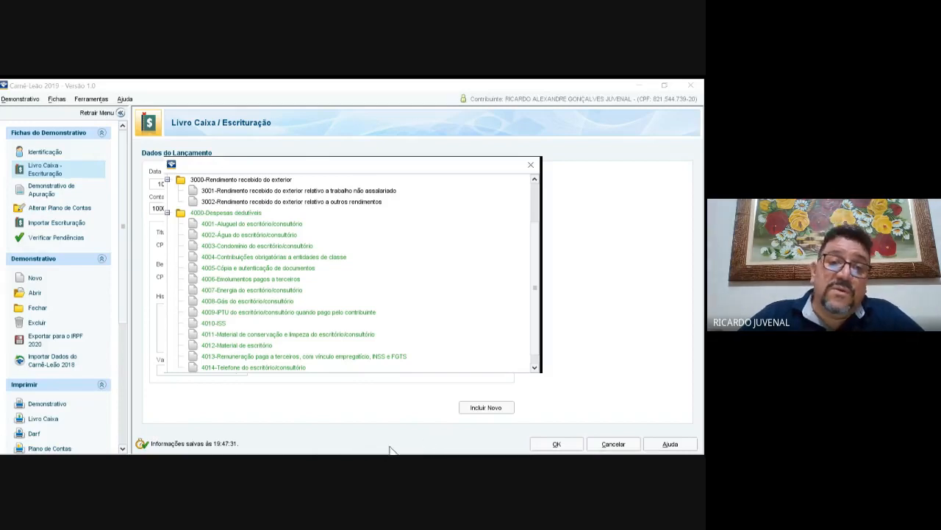
Step: Scroll through the Tipos de Contas list down to 5000-Despesas não dedutíveis and back up
{"action": "scroll", "coordinate": [395, 443], "scroll_direction": "down", "scroll_amount": 1}
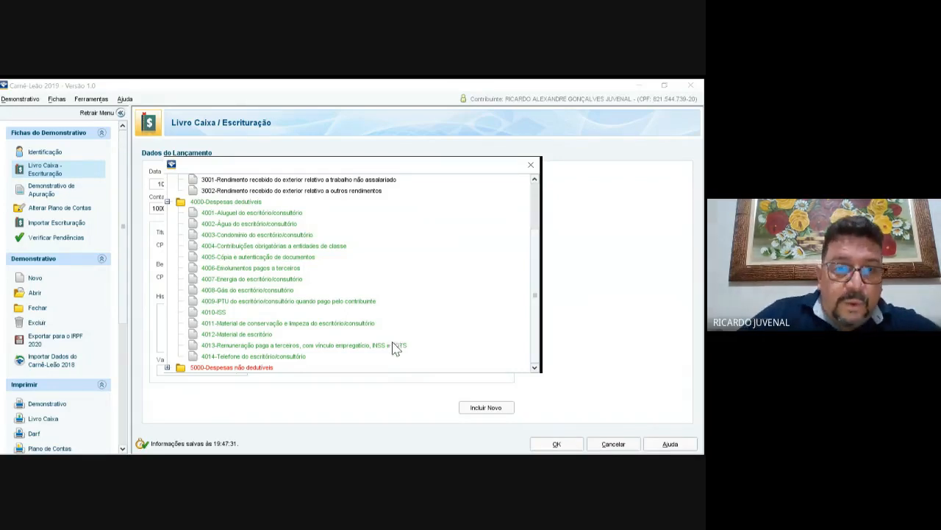
{"action": "scroll", "coordinate": [349, 273], "scroll_direction": "down", "scroll_amount": 6}
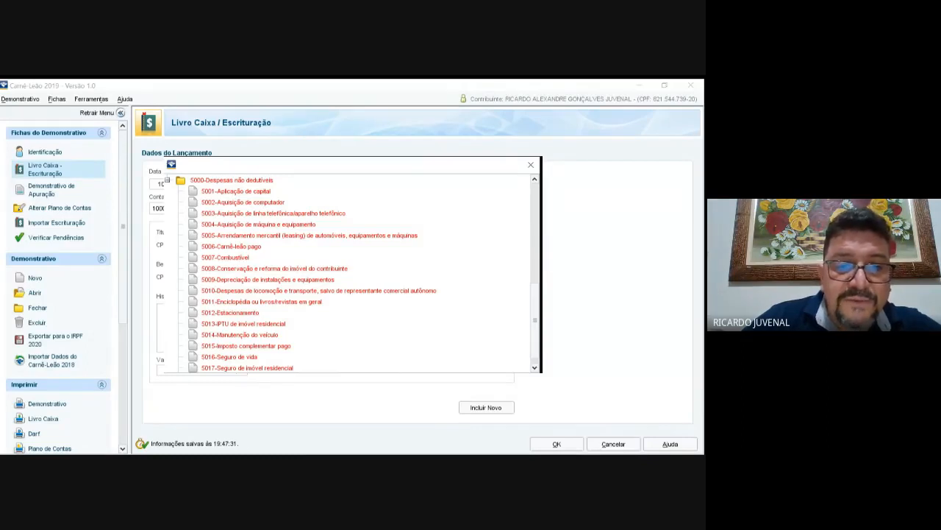
{"action": "scroll", "coordinate": [351, 272], "scroll_direction": "down", "scroll_amount": 1}
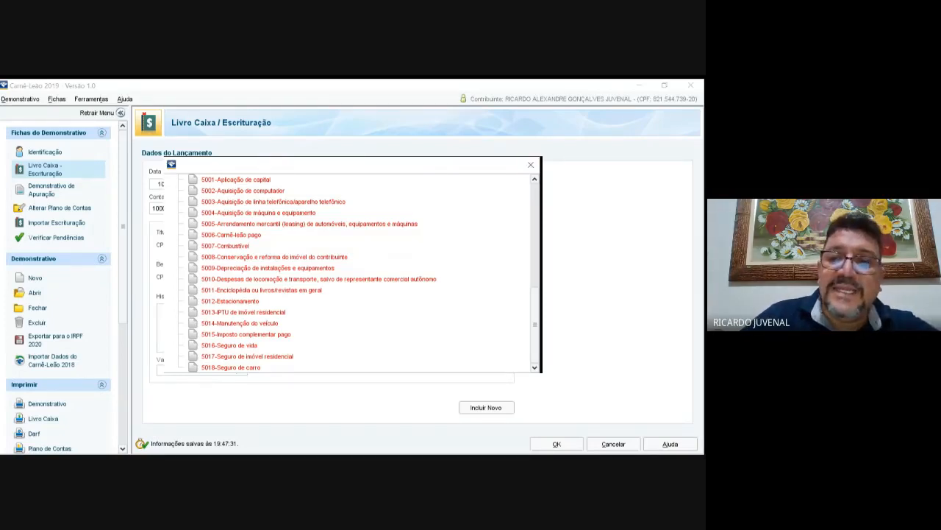
{"action": "scroll", "coordinate": [352, 273], "scroll_direction": "up", "scroll_amount": 1}
{"action": "scroll", "coordinate": [352, 273], "scroll_direction": "up", "scroll_amount": 7}
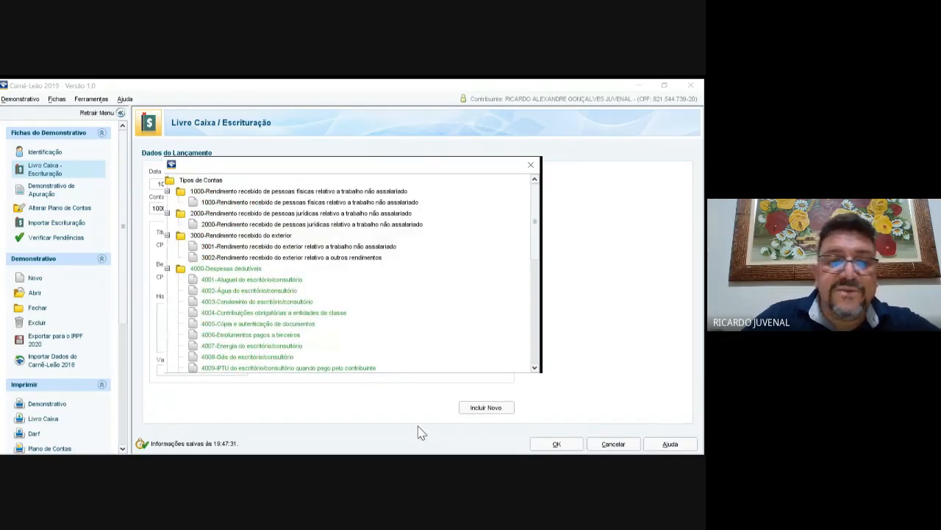
Step: Record the office rent under 4001 as 'Aluguel pago a Anagê Imóveis' for 1.100,00
{"action": "left_click", "coordinate": [251, 280]}
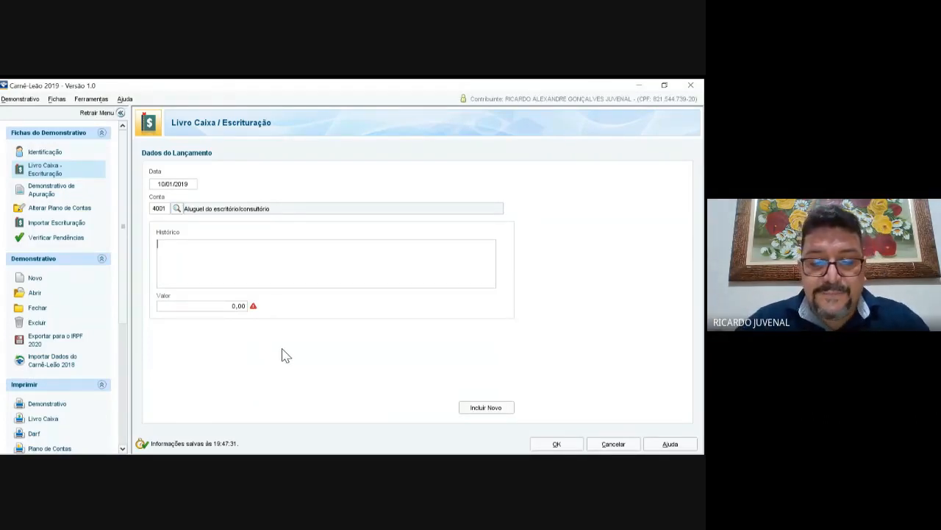
{"action": "type", "text": "aLUGUE"}
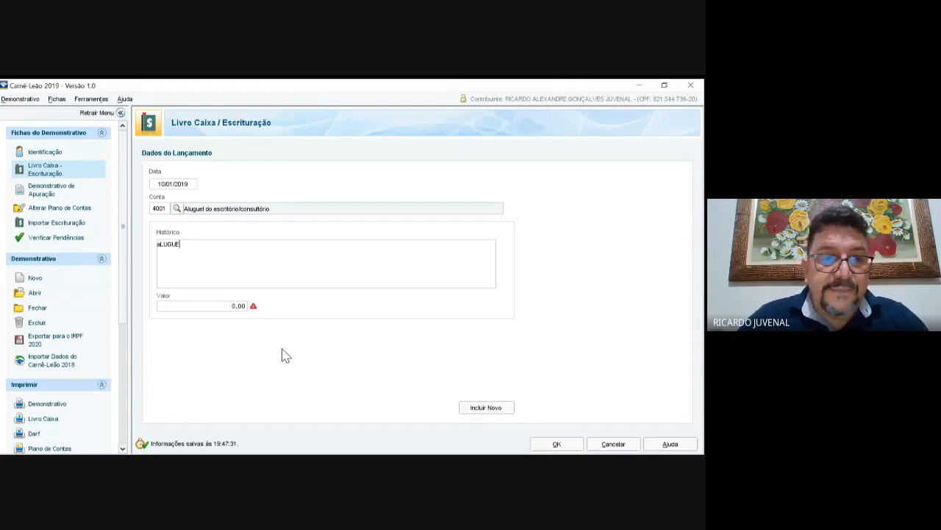
{"action": "key", "text": "BackSpace"}
{"action": "key", "text": "BackSpace"}
{"action": "key", "text": "BackSpace"}
{"action": "key", "text": "BackSpace"}
{"action": "key", "text": "BackSpace"}
{"action": "key", "text": "BackSpace"}
{"action": "type", "text": "Alu"}
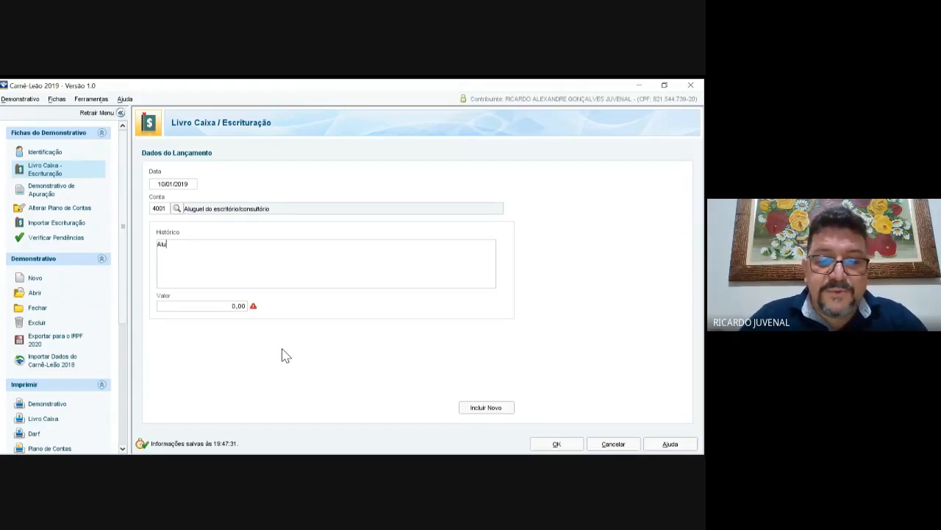
{"action": "type", "text": "guel "}
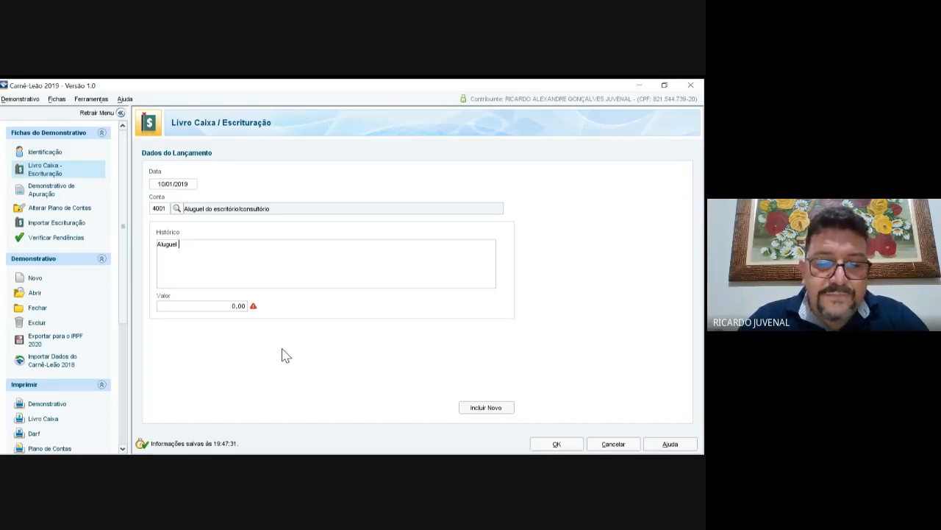
{"action": "type", "text": "pago "}
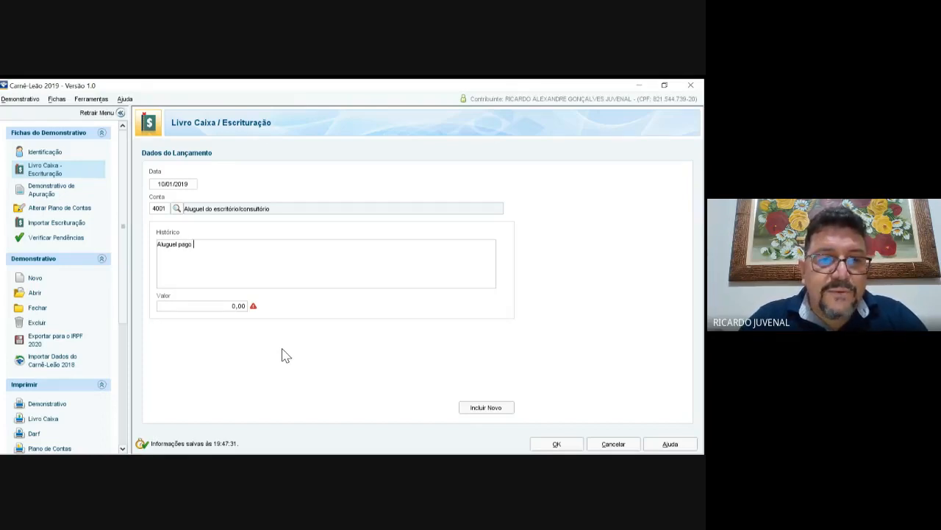
{"action": "type", "text": "a Ana"}
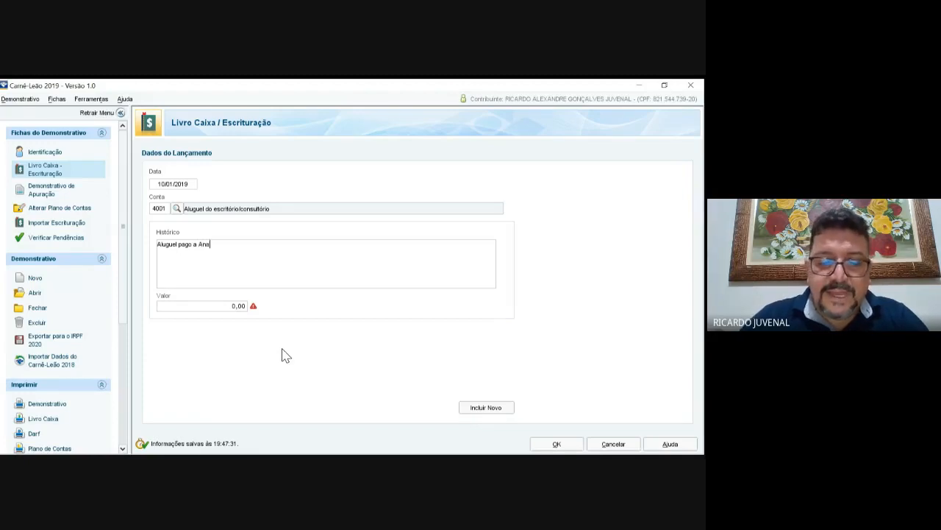
{"action": "type", "text": "gê Imóv"}
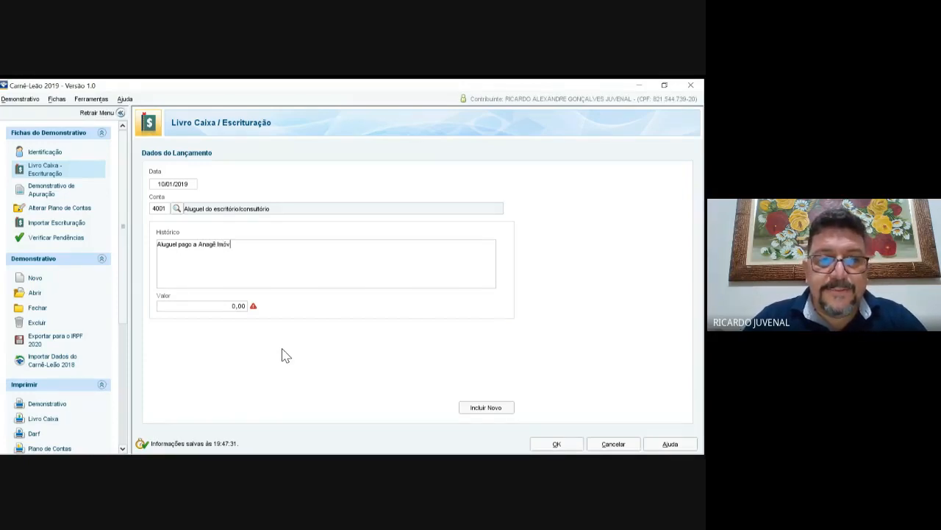
{"action": "type", "text": "eis -"}
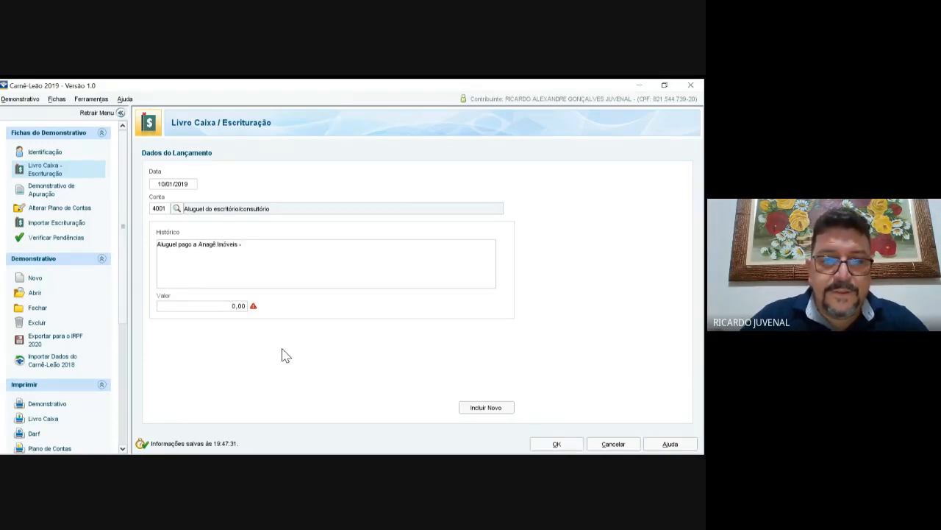
{"action": "key", "text": "BackSpace"}
{"action": "key", "text": "BackSpace"}
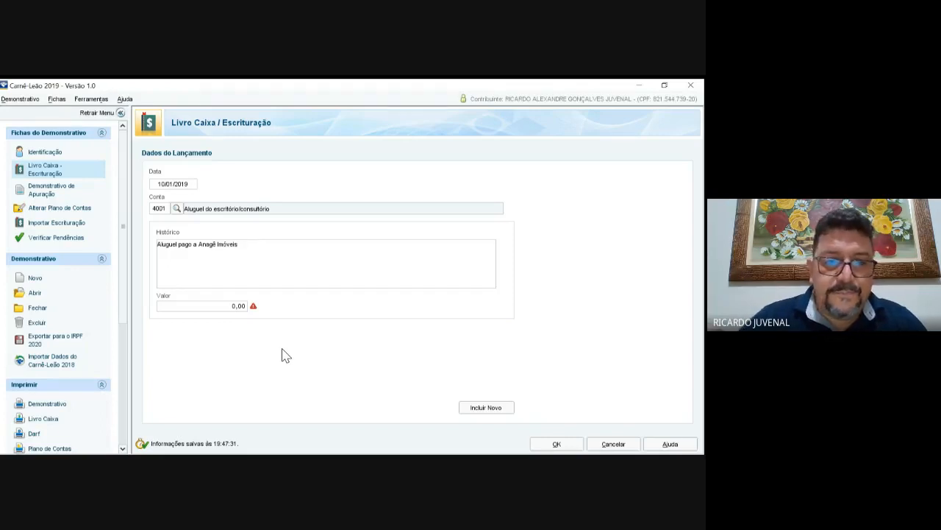
{"action": "key", "text": "Tab"}
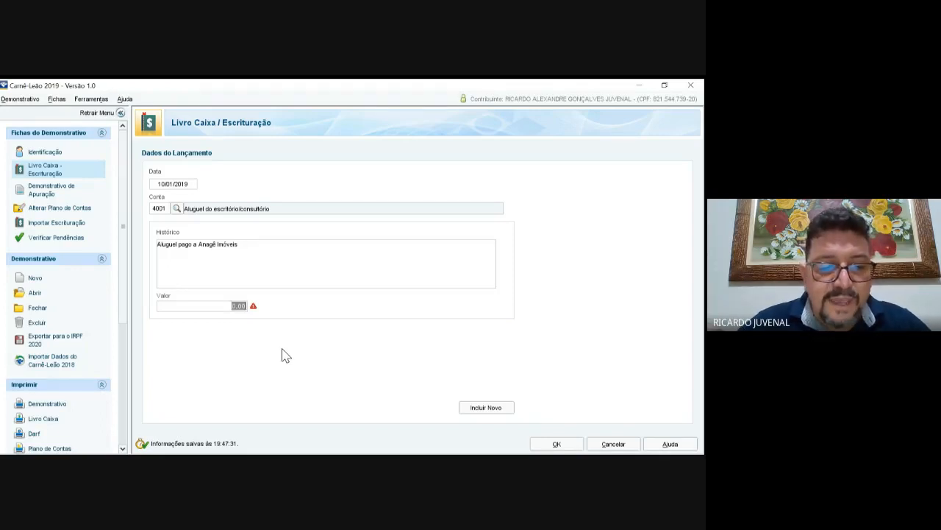
{"action": "type", "text": "1.10"}
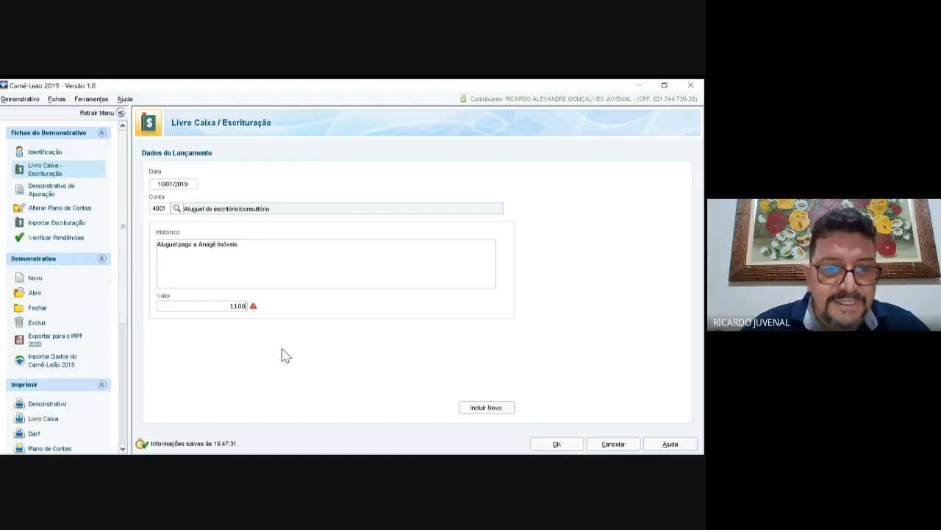
{"action": "type", "text": "0"}
{"action": "key", "text": "Tab"}
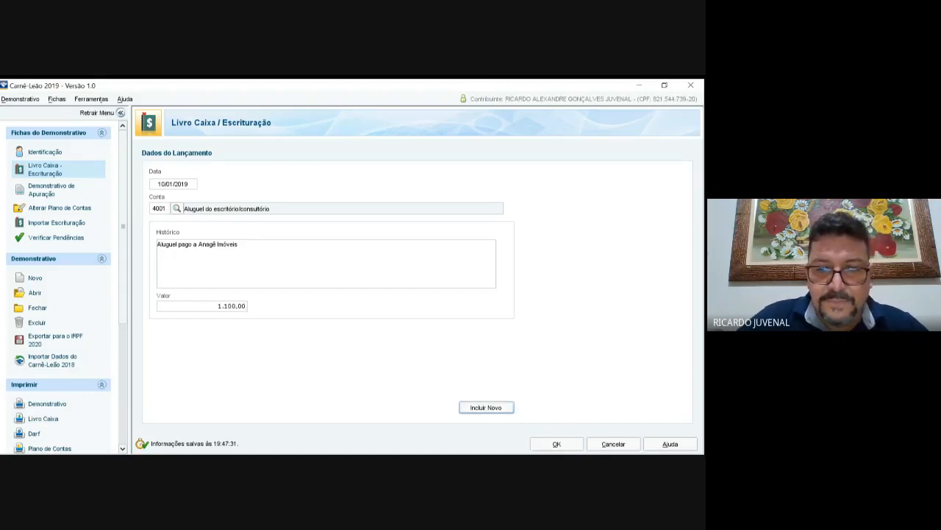
{"action": "key", "text": "space"}
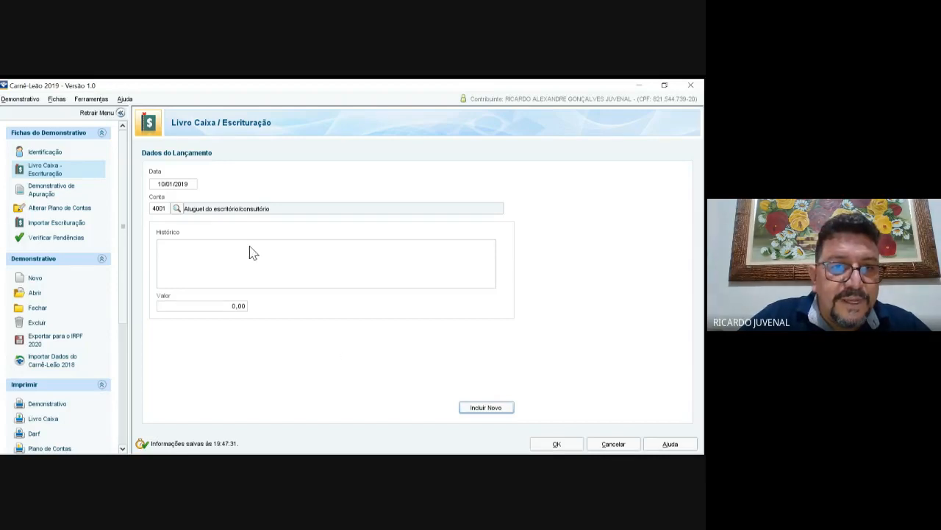
Step: Change the next entry's date and pick account 4013 for employee salary and charges
{"action": "key", "text": "Tab"}
{"action": "key", "text": "shift+Right"}
{"action": "key", "text": "shift+Right"}
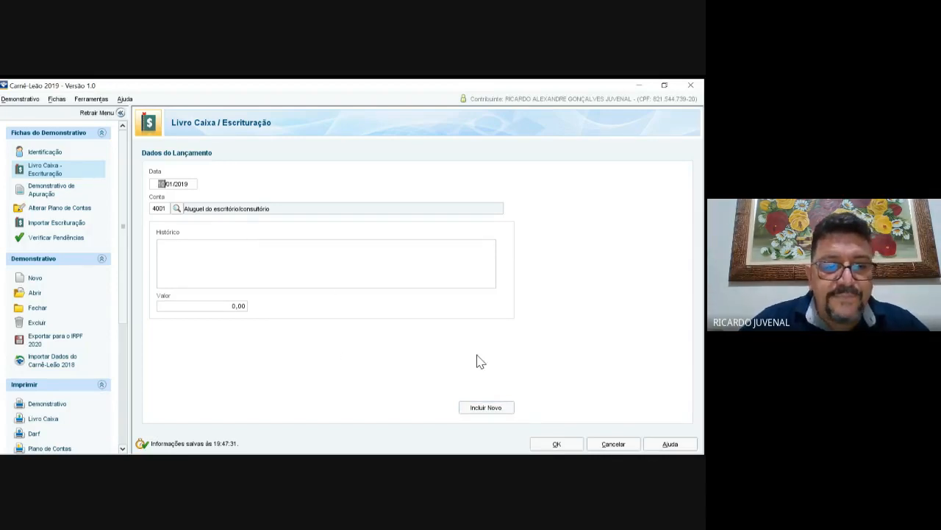
{"action": "type", "text": "15"}
{"action": "key", "text": "BackSpace"}
{"action": "key", "text": "BackSpace"}
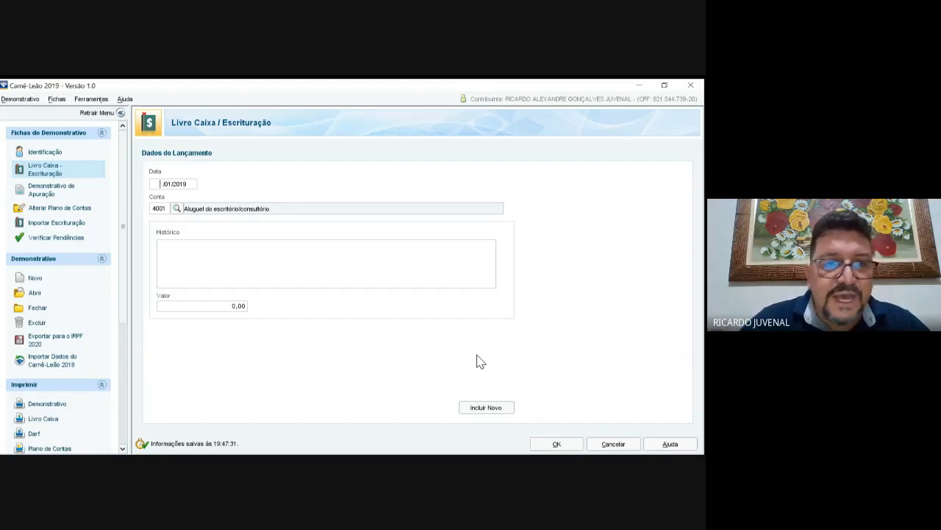
{"action": "type", "text": "0 "}
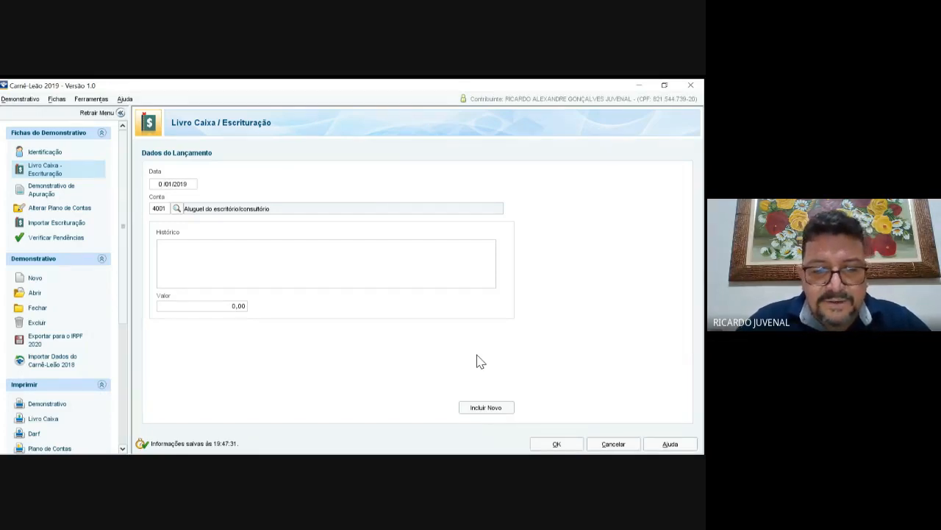
{"action": "type", "text": "9"}
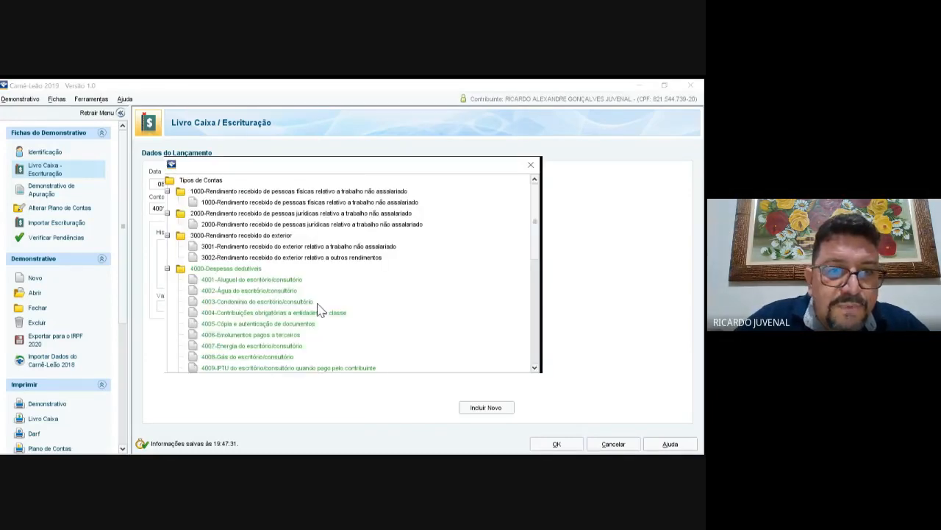
{"action": "scroll", "coordinate": [349, 273], "scroll_direction": "down", "scroll_amount": 2}
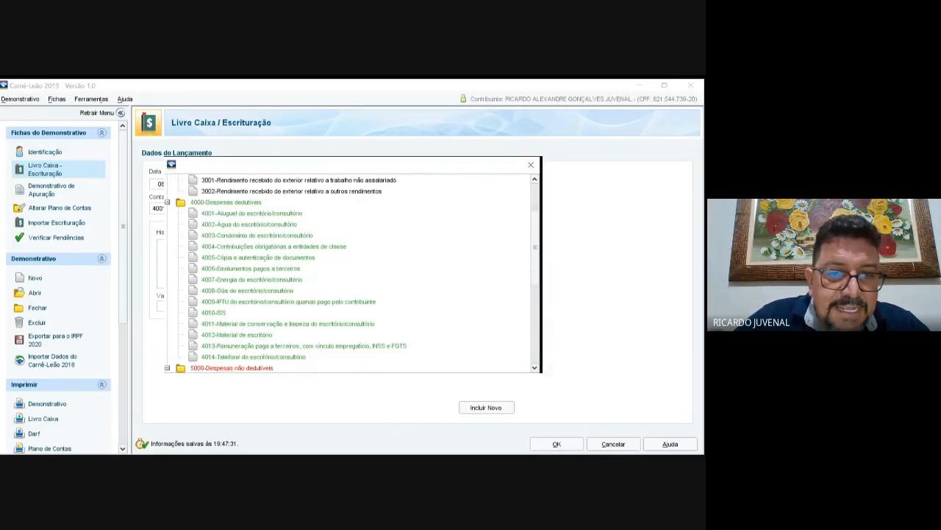
{"action": "left_click", "coordinate": [304, 346]}
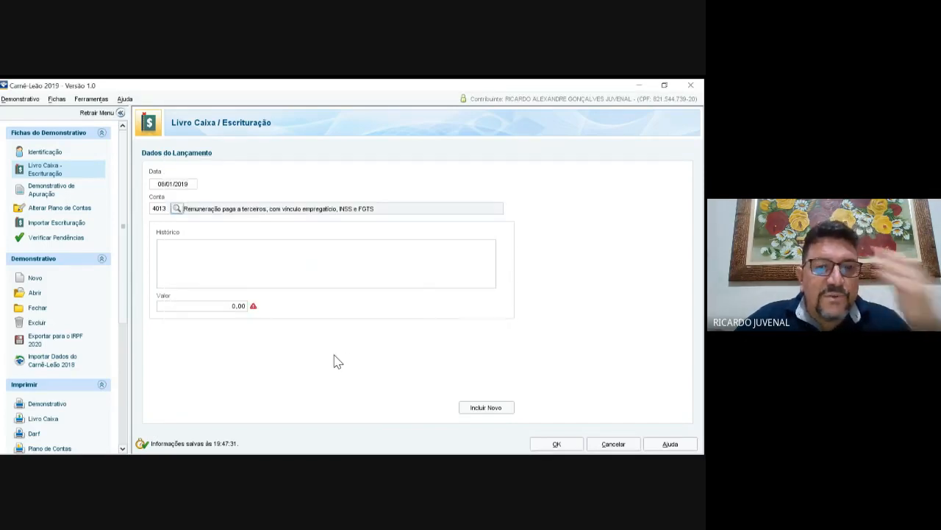
Step: Describe it as 'Salário + Encargos da Secretária' with her name, amount 2.100,00, and save
{"action": "type", "text": "Sal"}
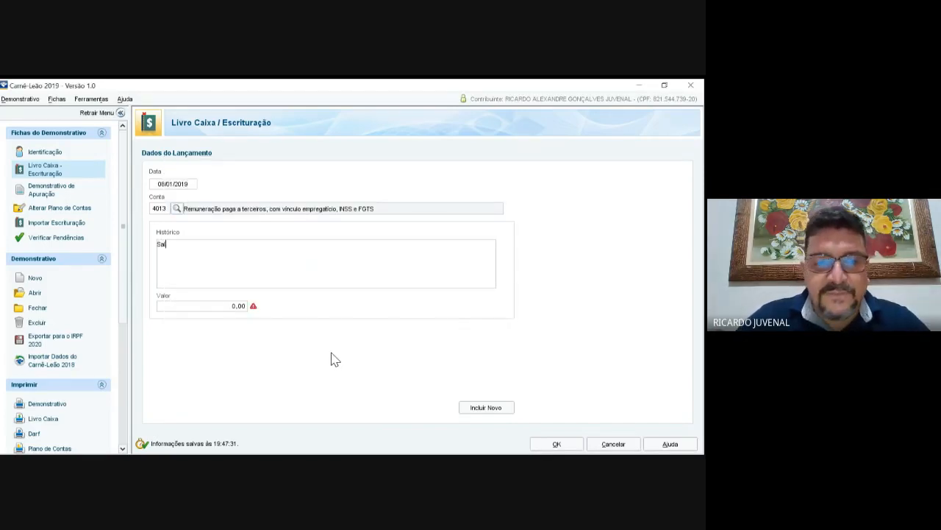
{"action": "type", "text": "ário +"}
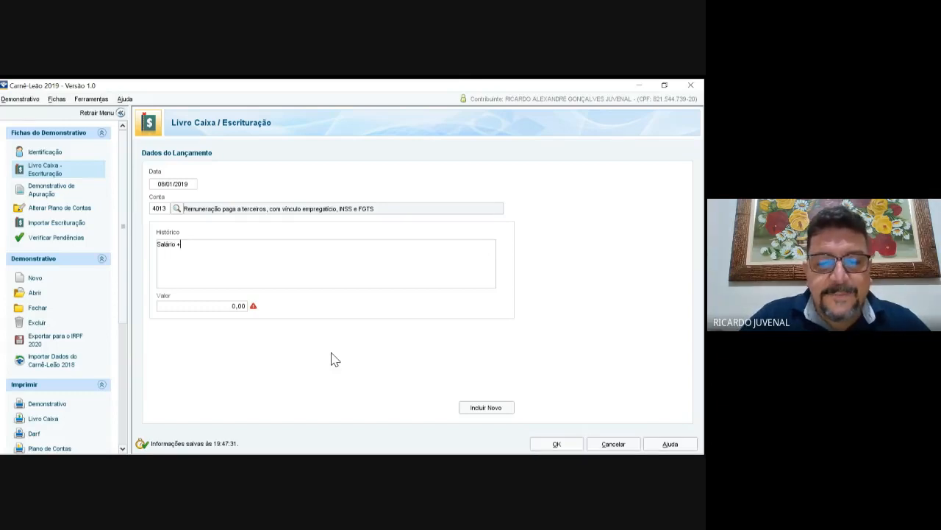
{"action": "type", "text": " Enca"}
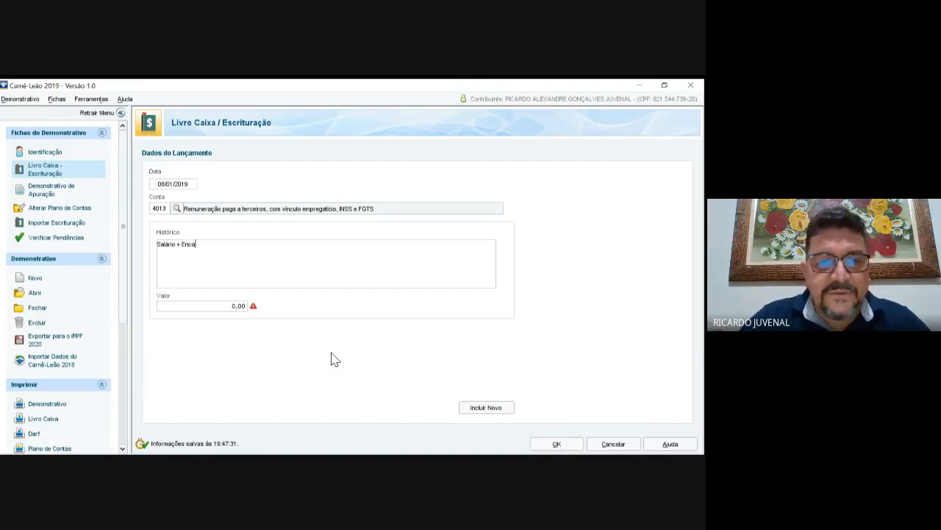
{"action": "type", "text": "rgos "}
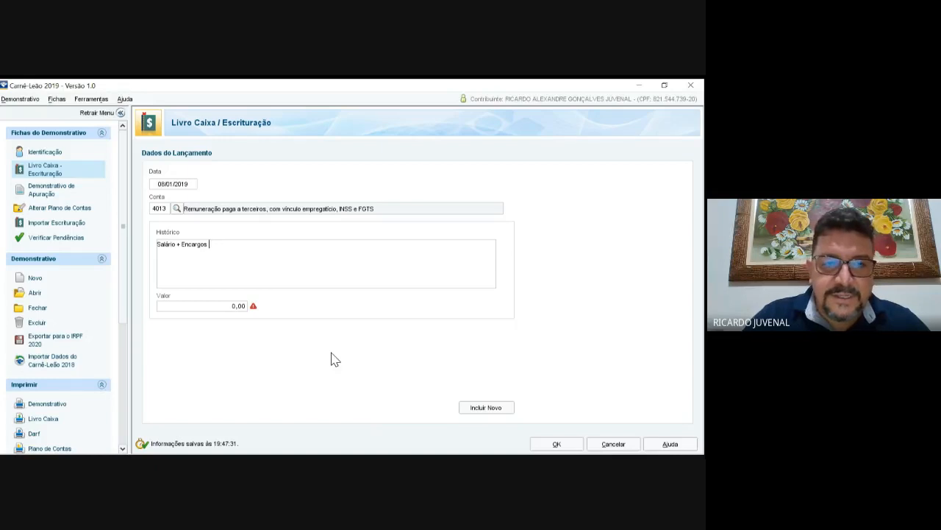
{"action": "type", "text": "da"}
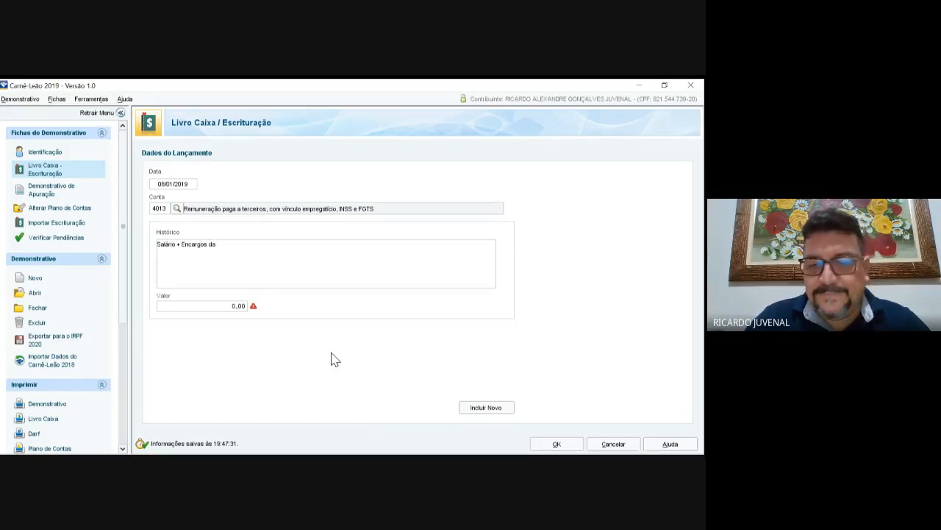
{"action": "type", "text": " Secretária"}
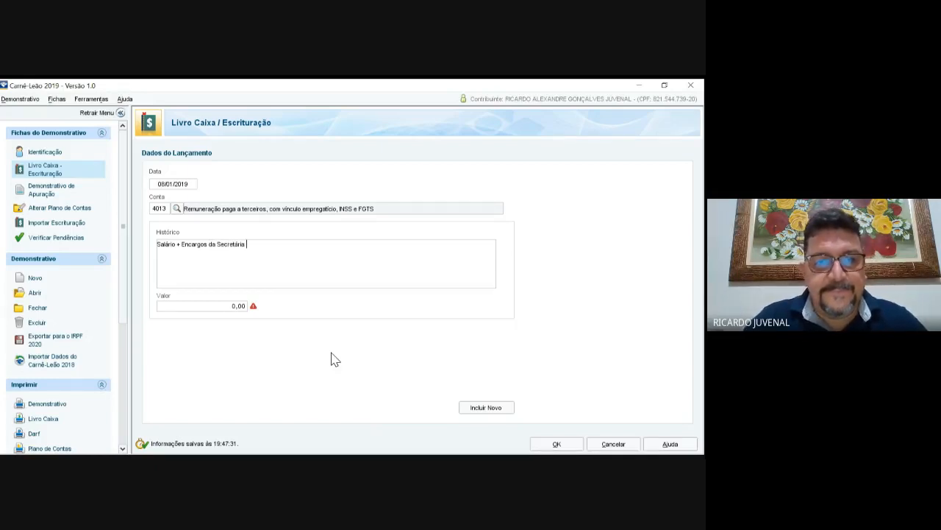
{"action": "key", "text": "BackSpace"}
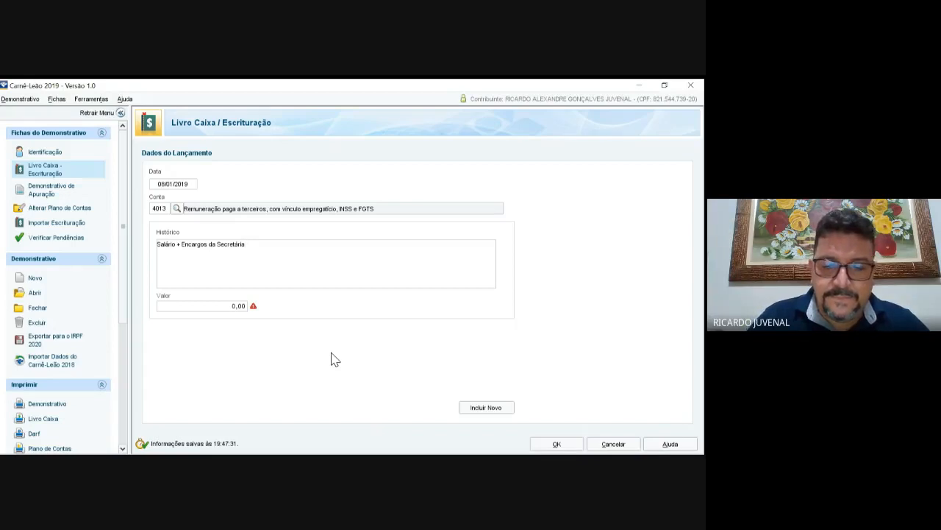
{"action": "type", "text": ": Zu"}
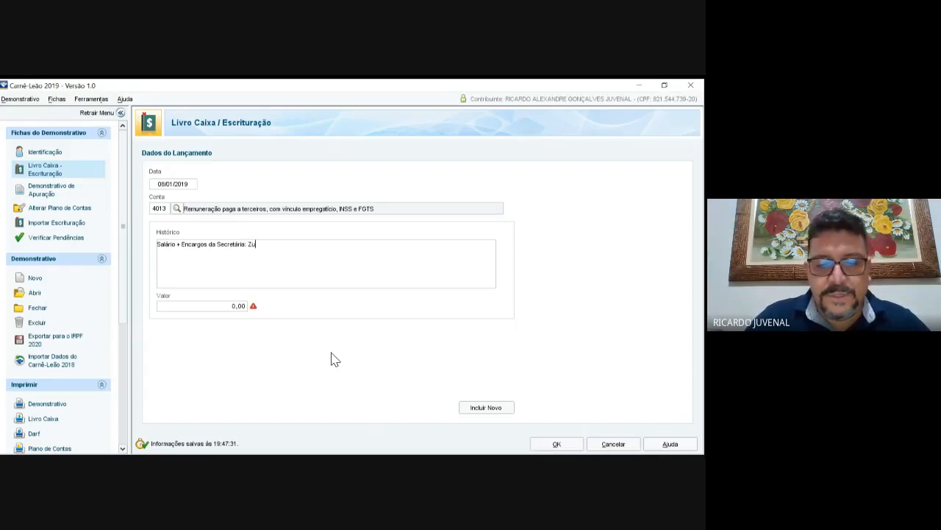
{"action": "key", "text": "BackSpace"}
{"action": "key", "text": "BackSpace"}
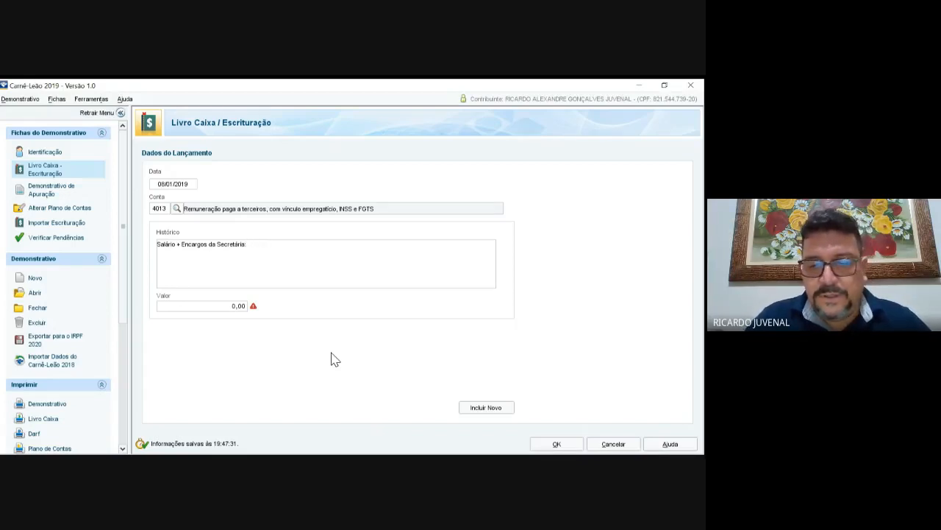
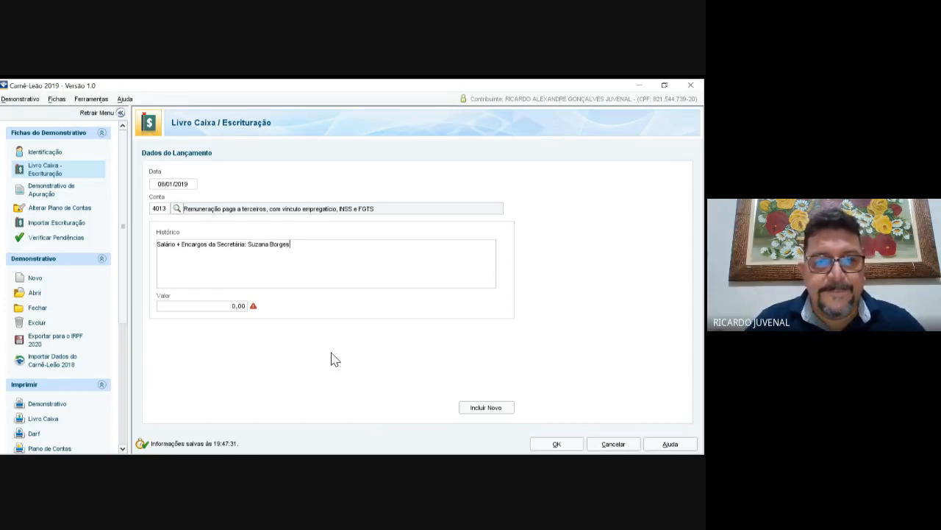
{"action": "key", "text": "Tab"}
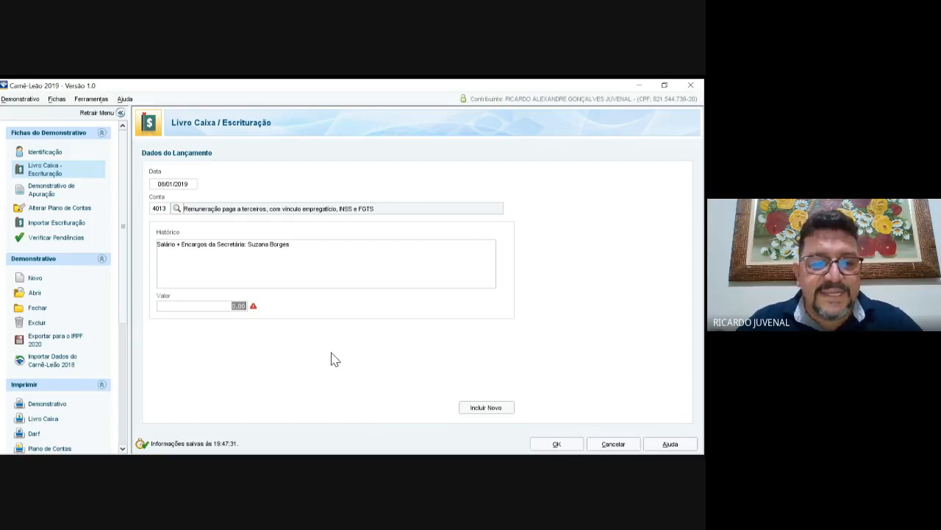
{"action": "type", "text": "2100"}
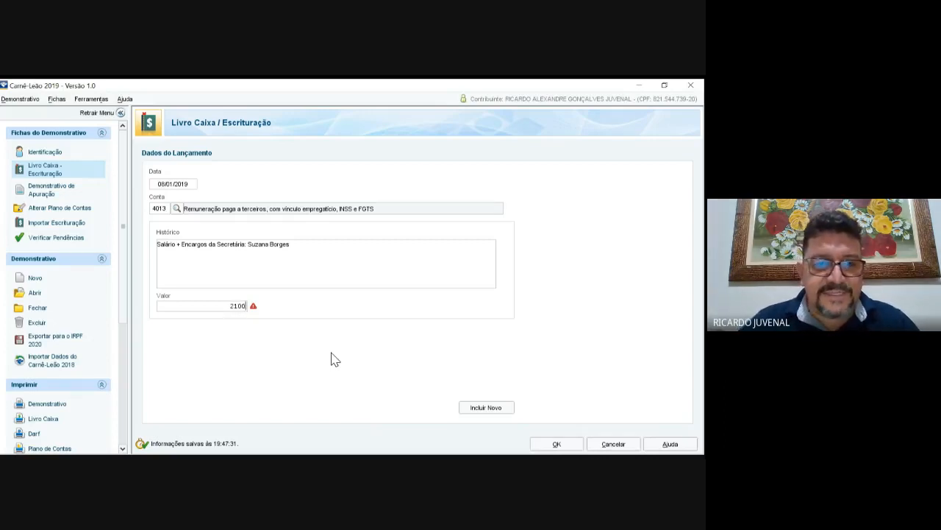
{"action": "key", "text": "Tab"}
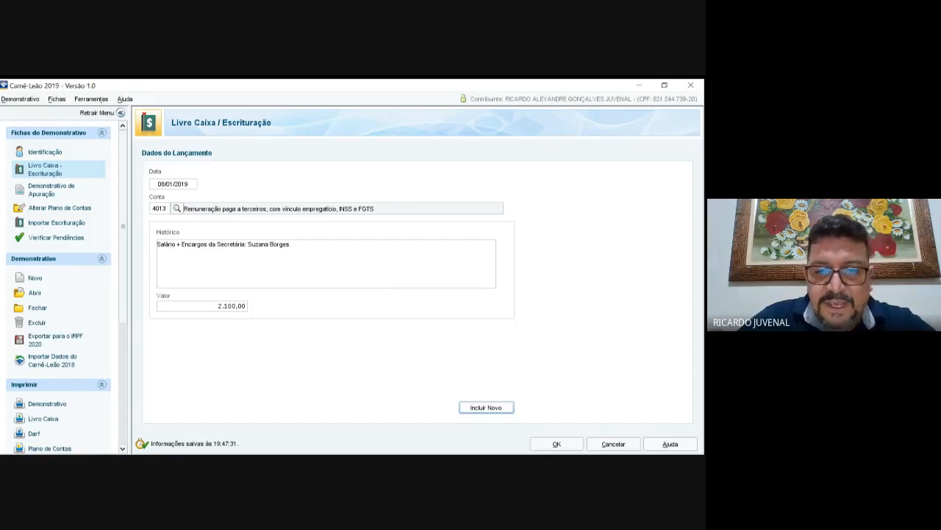
{"action": "left_click", "coordinate": [486, 407]}
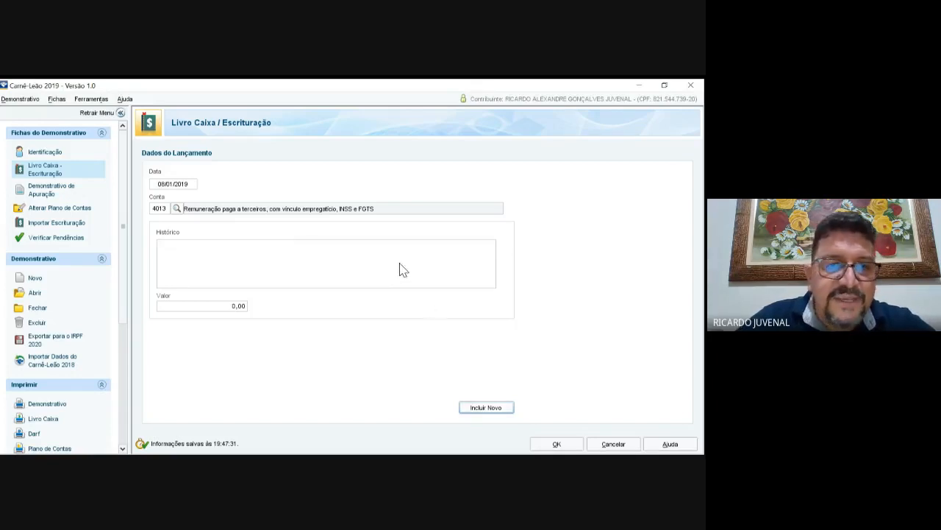
Step: Enter a 55,00 expense under account 4002 Água, described 'Agua paga a Cia Aguas de Joinville'
{"action": "left_click", "coordinate": [177, 208]}
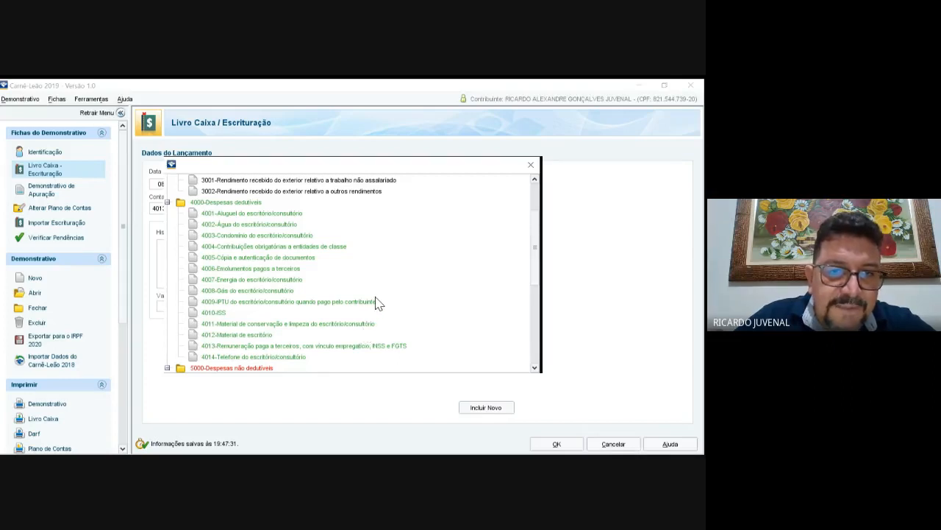
{"action": "left_click", "coordinate": [250, 224]}
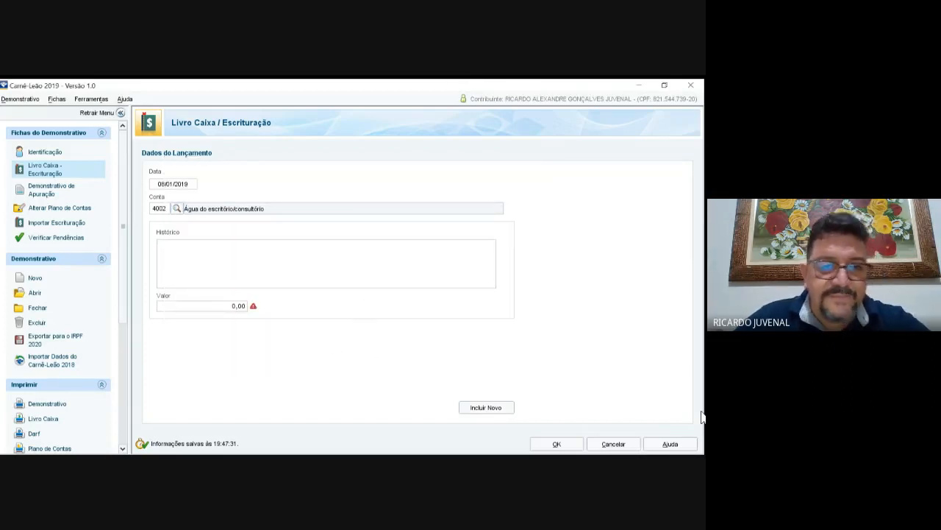
{"action": "type", "text": "Agua "}
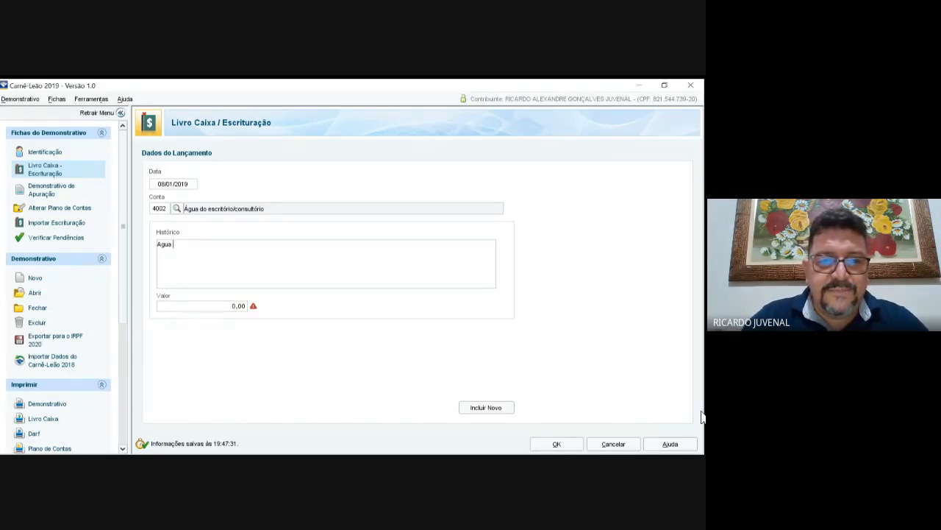
{"action": "type", "text": "paga a "}
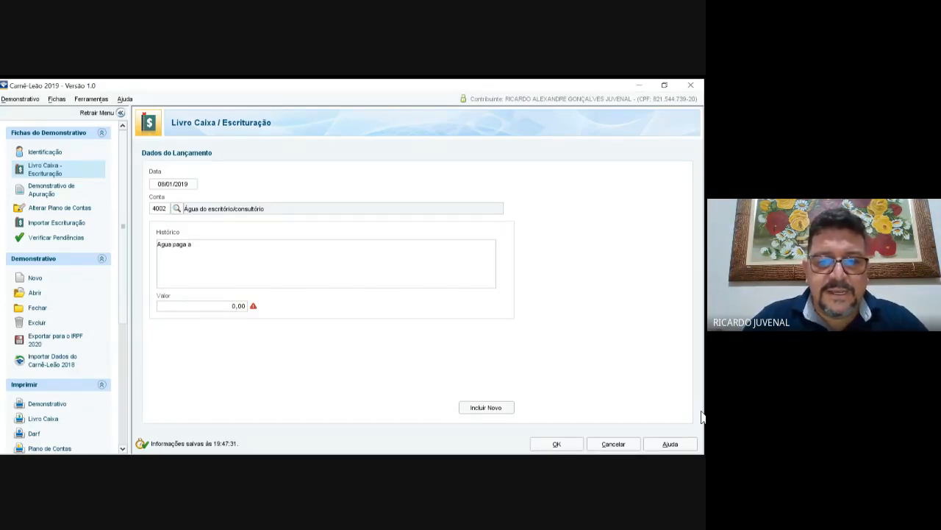
{"action": "type", "text": "Cia Ag"}
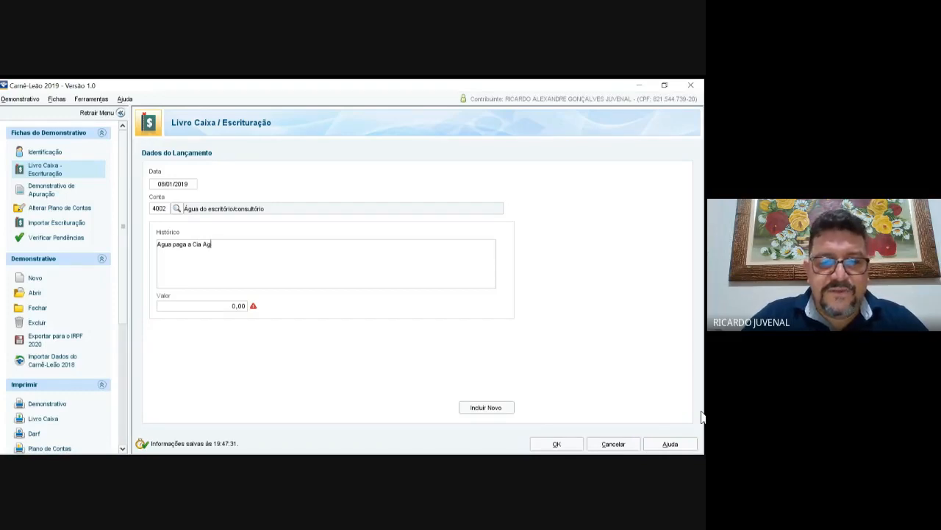
{"action": "type", "text": "uas de Joinv"}
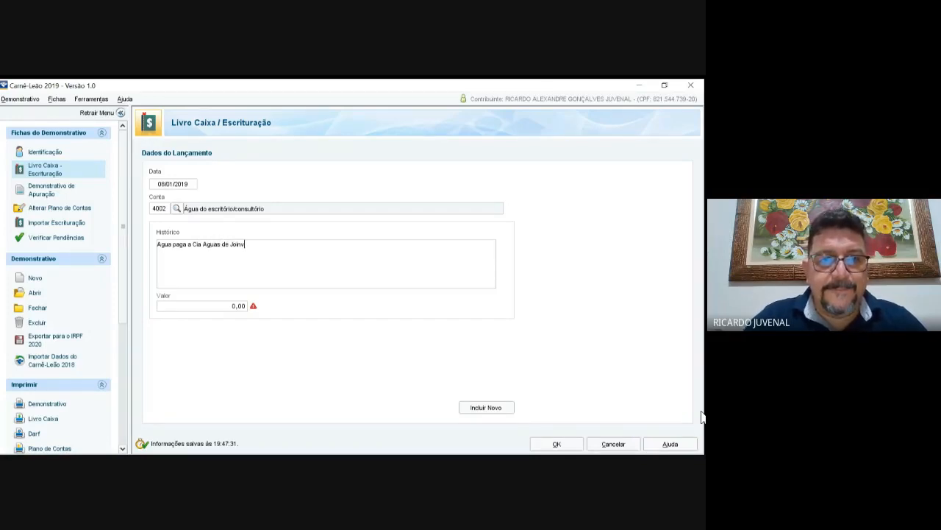
{"action": "type", "text": "ille"}
{"action": "key", "text": "Tab"}
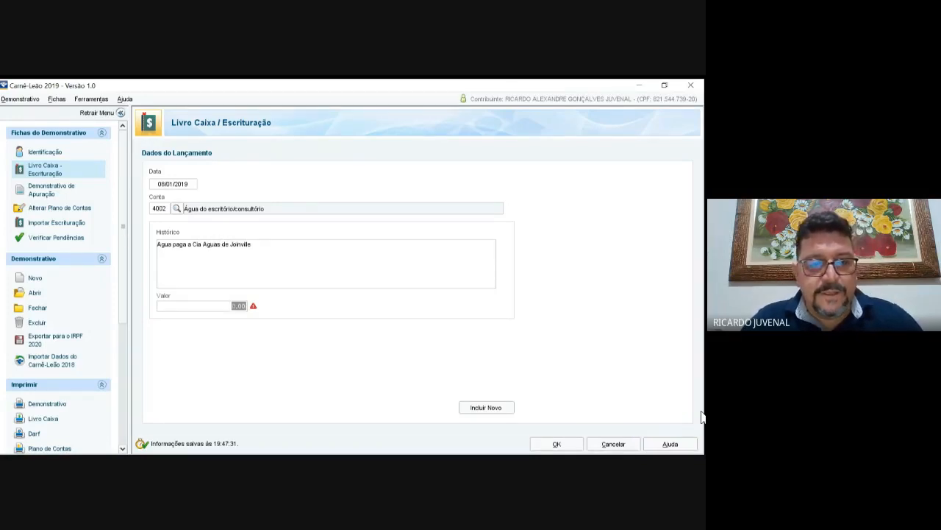
{"action": "type", "text": "5"}
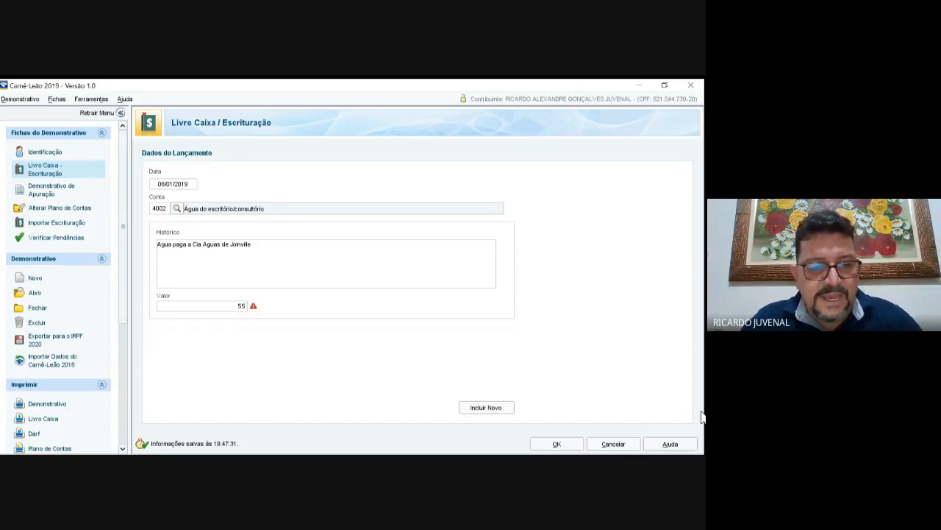
{"action": "type", "text": "5"}
{"action": "key", "text": "Tab"}
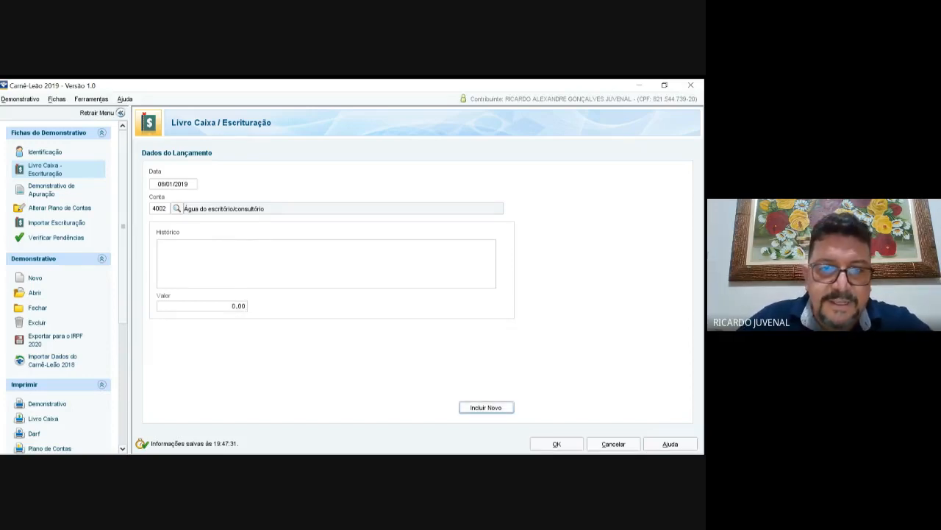
Step: Save a 430,00 expense under account 4011, 'NF junto a Copapel - 3456 Materias de limpeza do Econsultorio'
{"action": "left_click", "coordinate": [176, 208]}
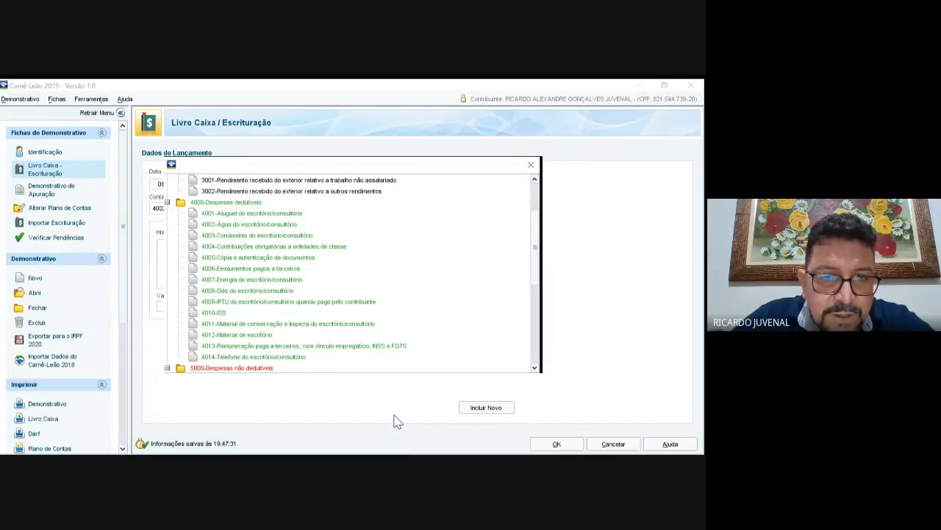
{"action": "left_click", "coordinate": [288, 324]}
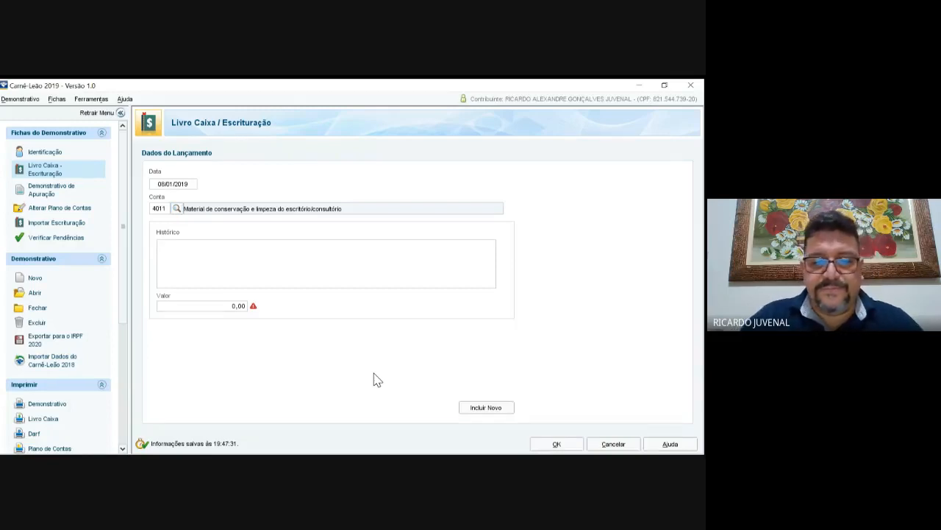
{"action": "type", "text": "NF"}
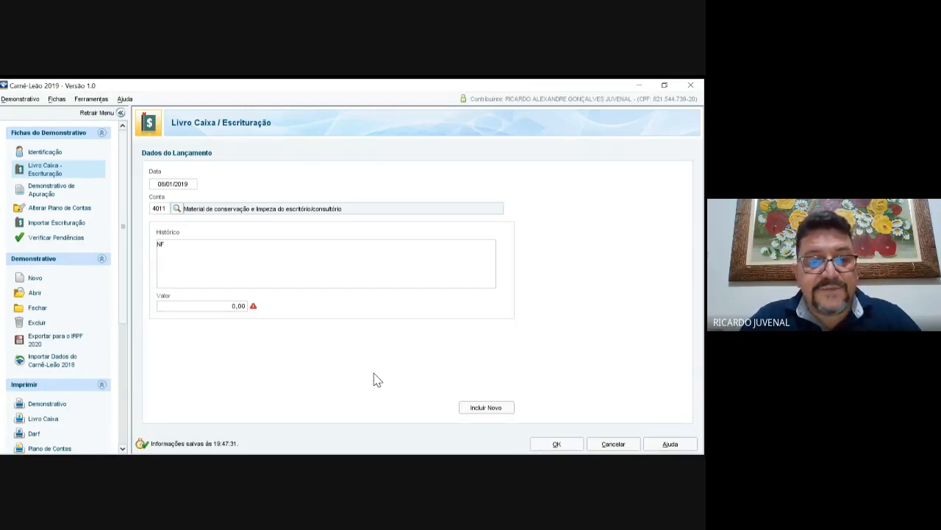
{"action": "type", "text": " junto a "}
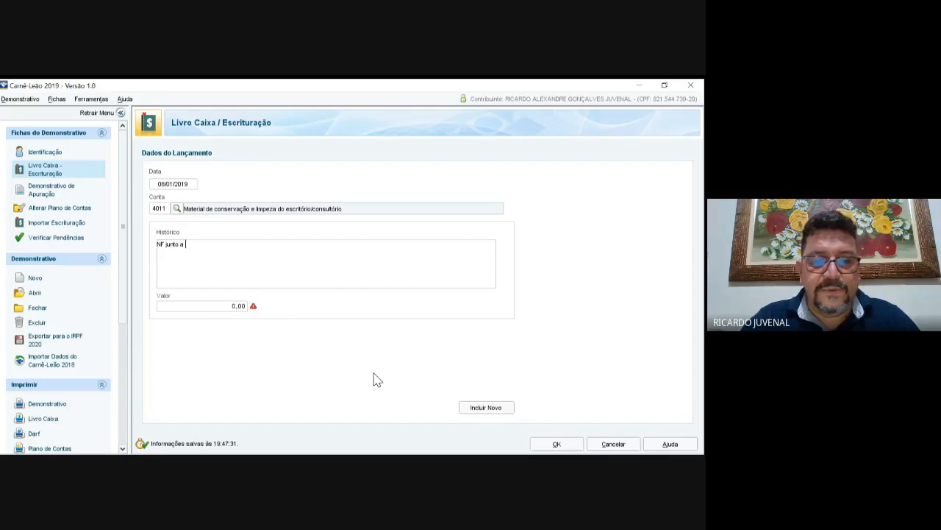
{"action": "type", "text": "C"}
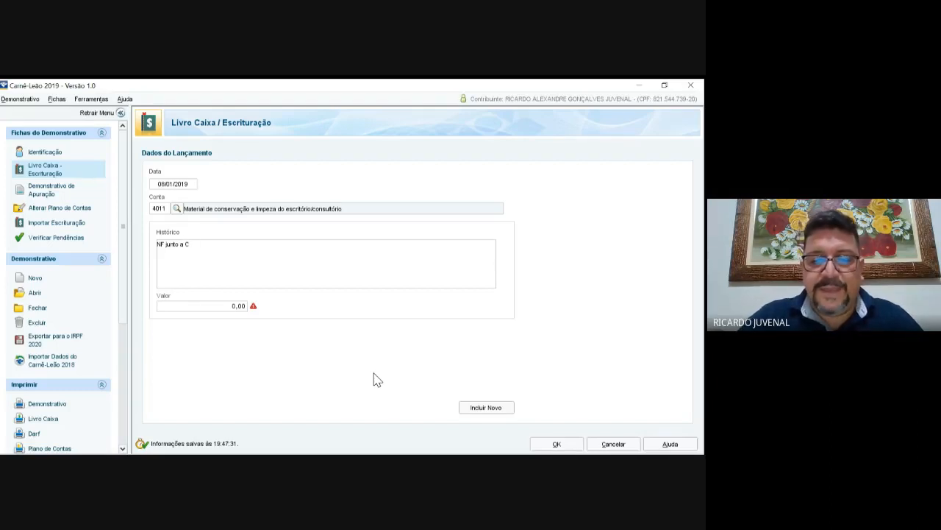
{"action": "type", "text": "opapel "}
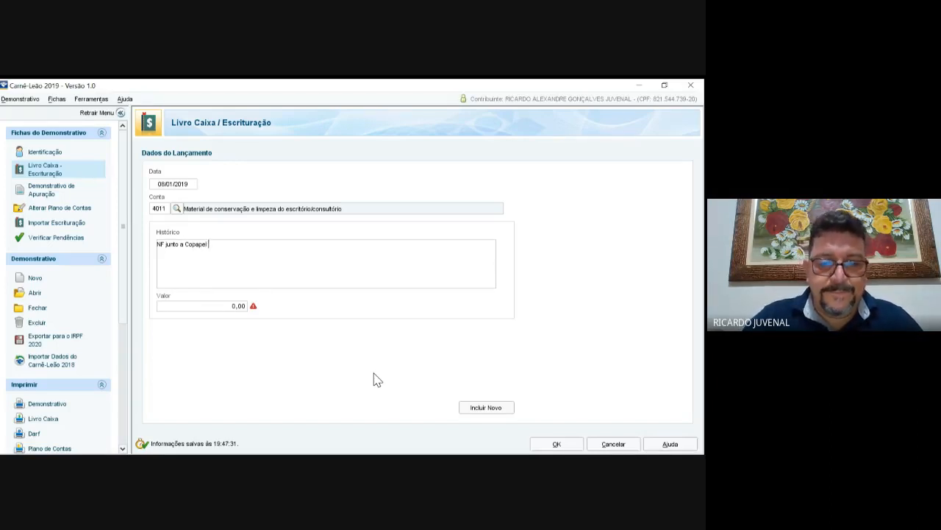
{"action": "type", "text": "-"}
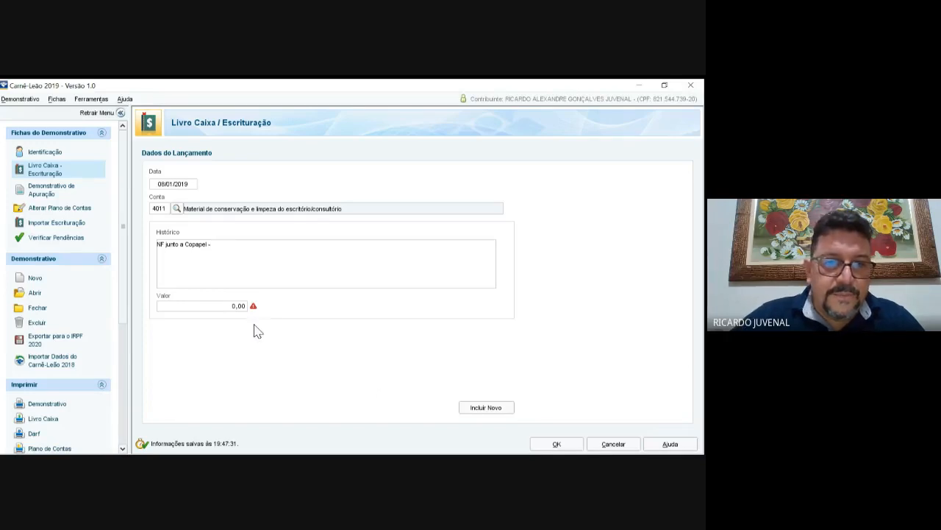
{"action": "type", "text": " 3"}
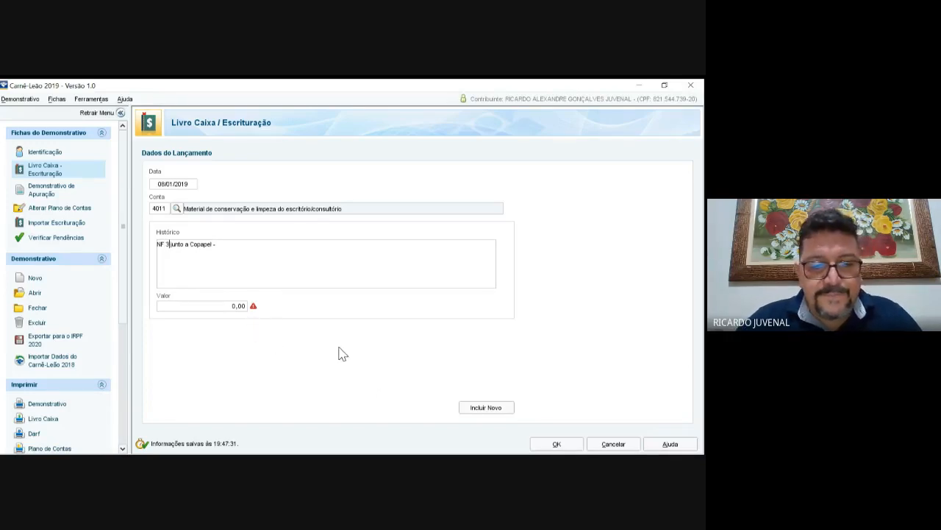
{"action": "type", "text": "456"}
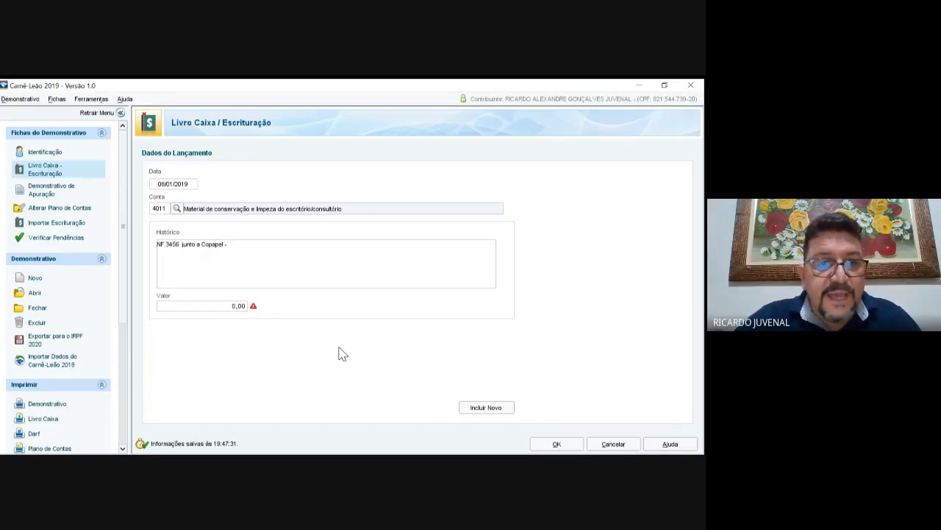
{"action": "key", "text": "End"}
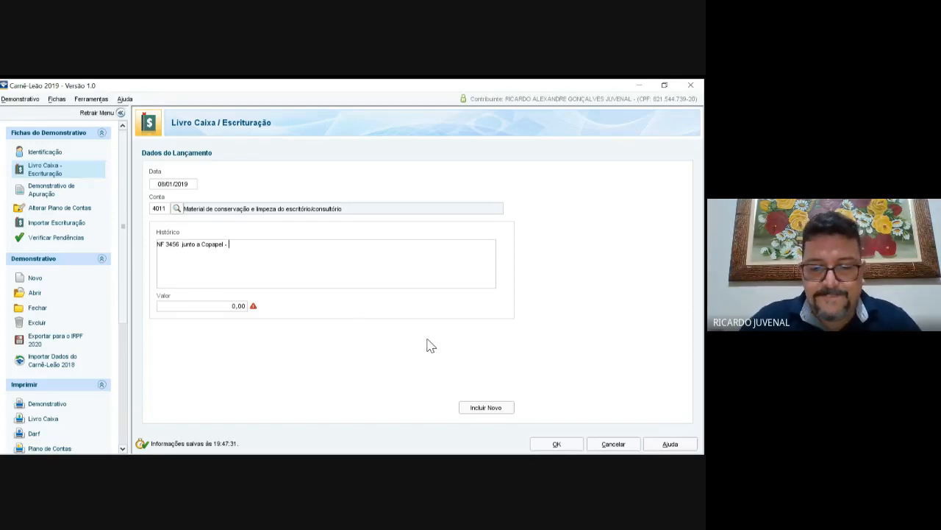
{"action": "type", "text": "Materias "}
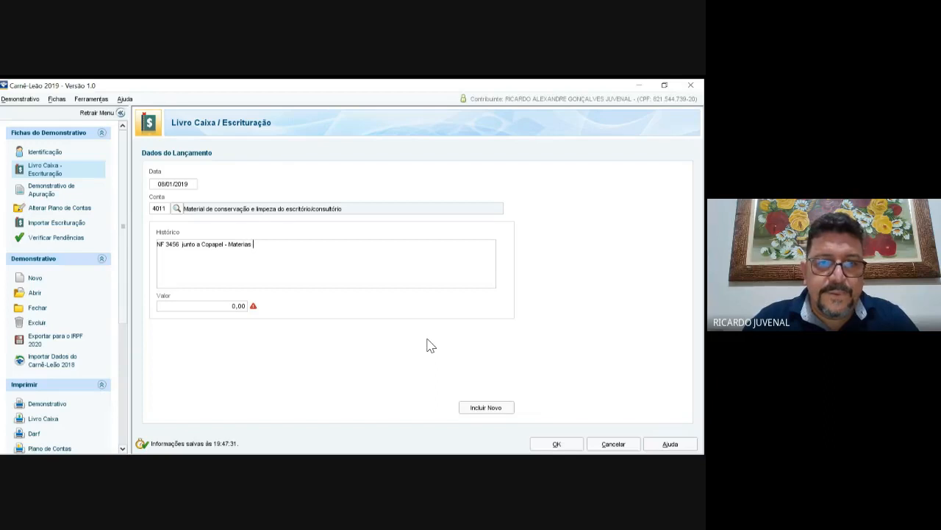
{"action": "type", "text": "de limpeza"}
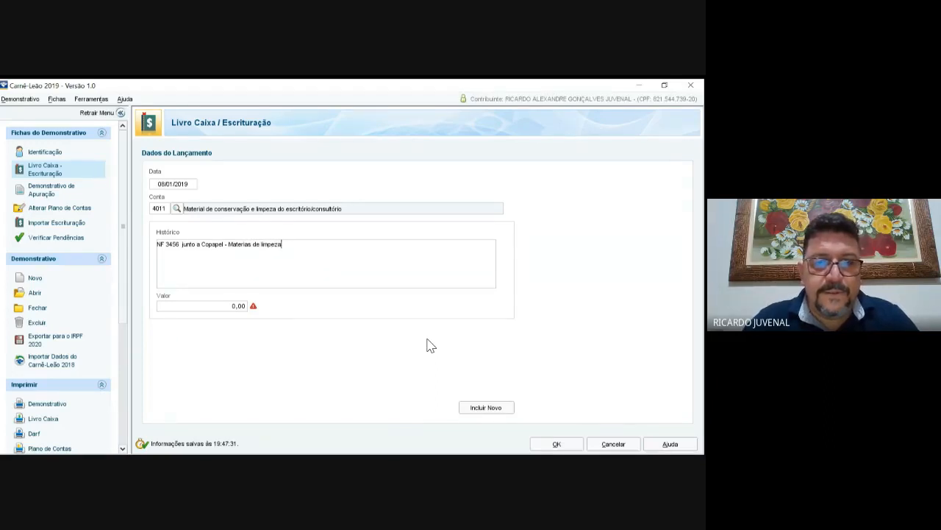
{"action": "type", "text": " do E"}
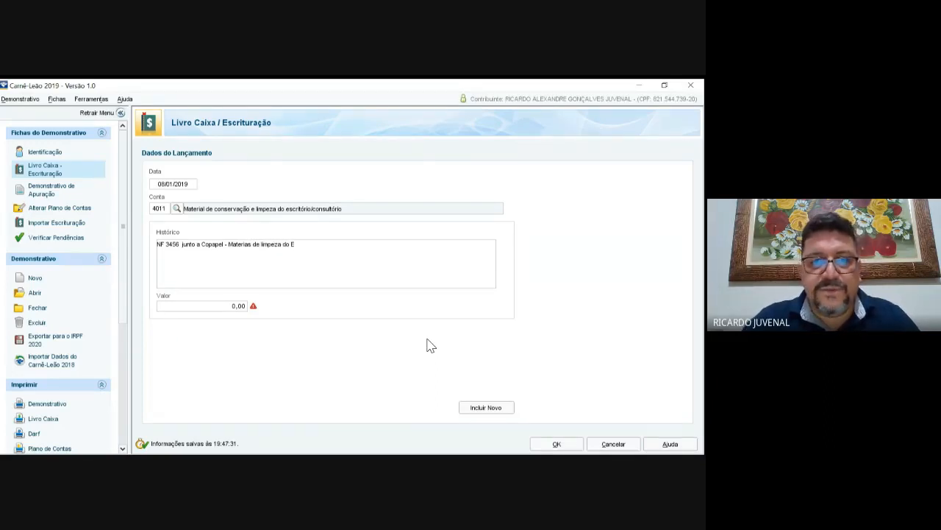
{"action": "type", "text": "consultorio"}
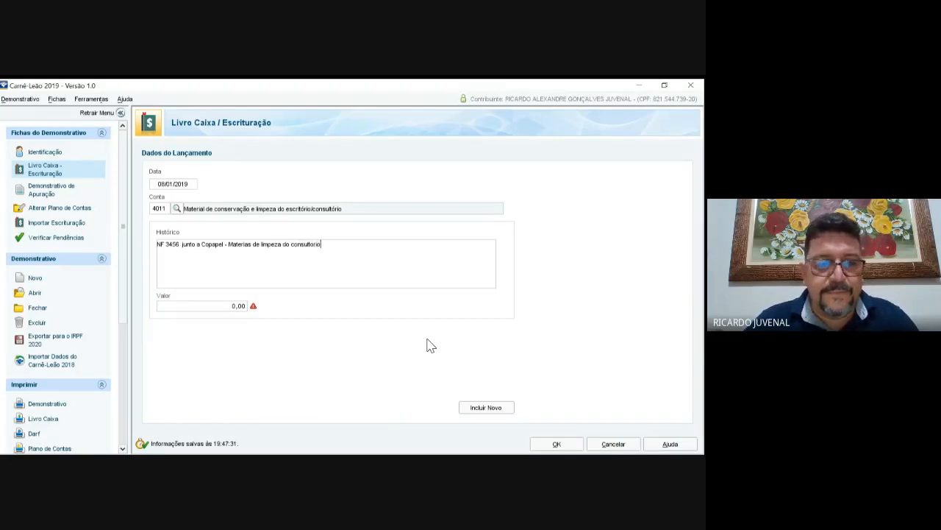
{"action": "key", "text": "Tab"}
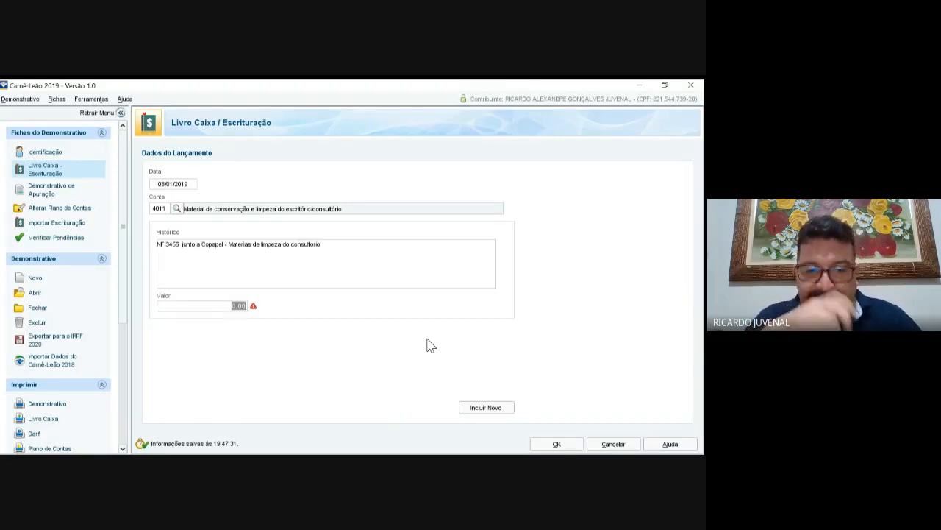
{"action": "type", "text": "430"}
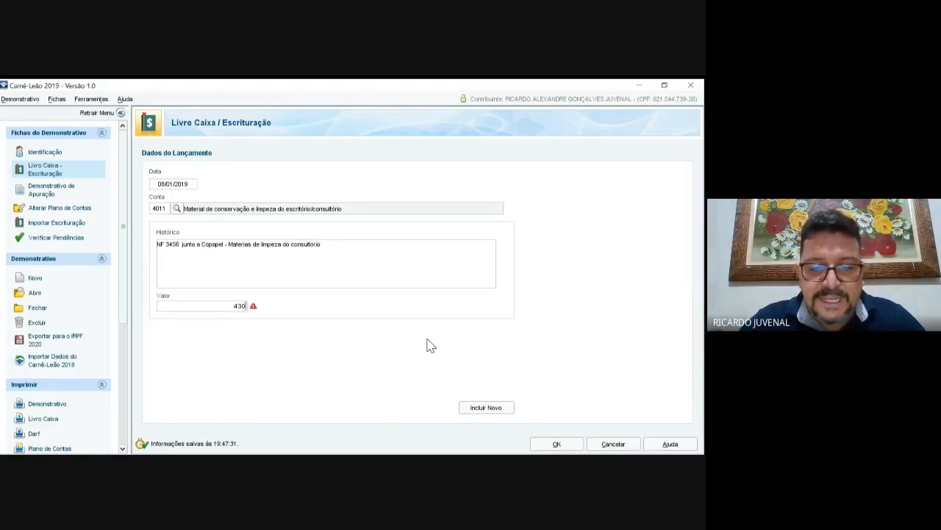
{"action": "type", "text": ","}
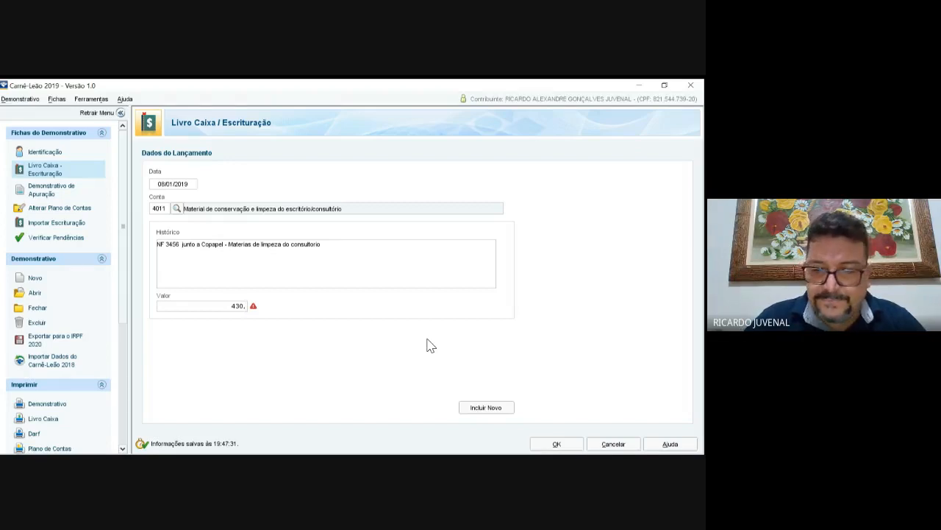
{"action": "type", "text": "00"}
{"action": "key", "text": "Tab"}
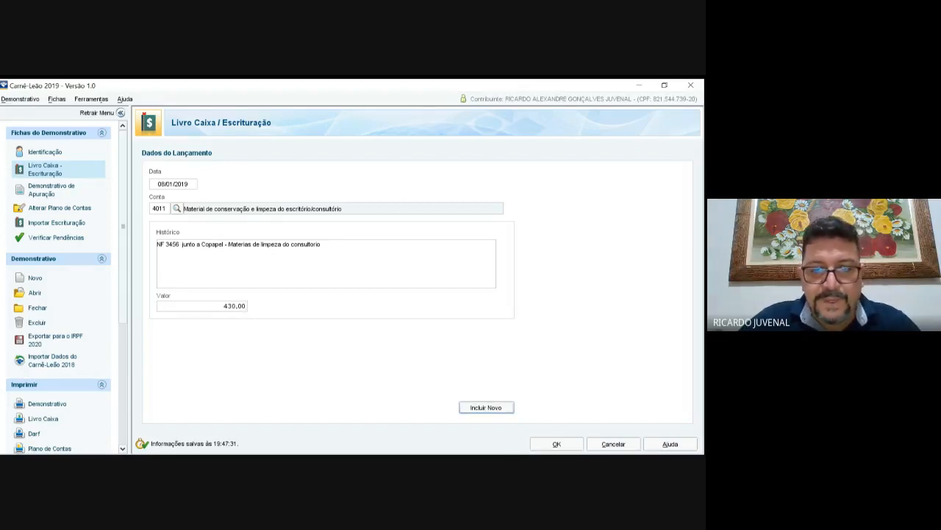
{"action": "key", "text": "Return"}
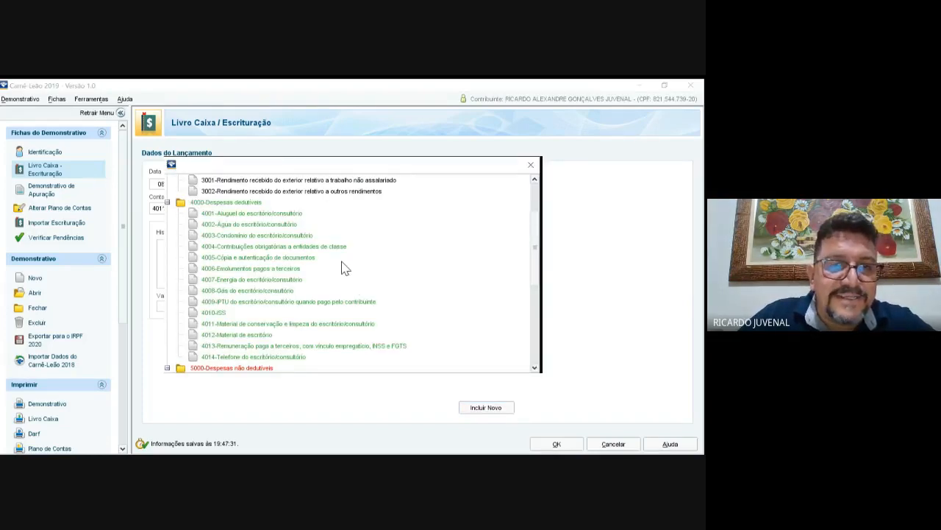
Step: Pick account 1000 from the account-type tree for the new entry and tick CPF não informado
{"action": "scroll", "coordinate": [341, 261], "scroll_direction": "up", "scroll_amount": 2}
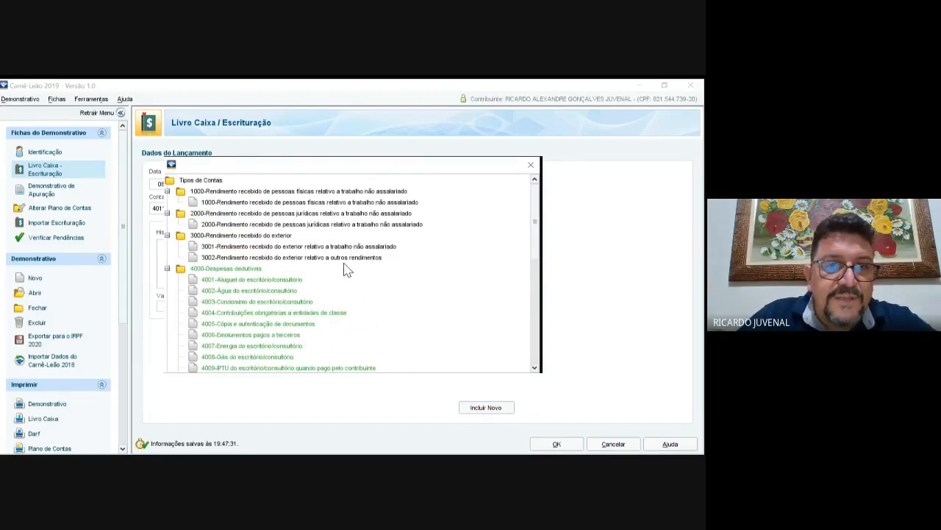
{"action": "key", "text": "Escape"}
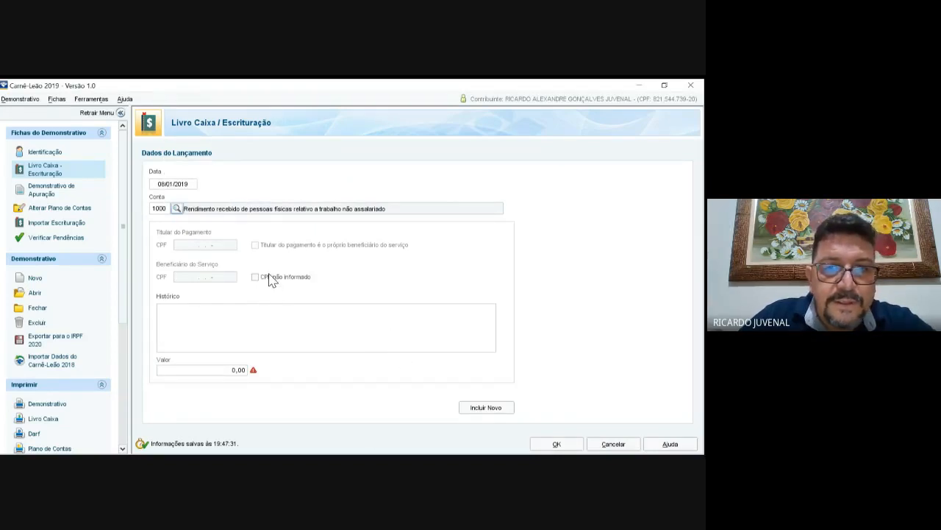
{"action": "key", "text": "space"}
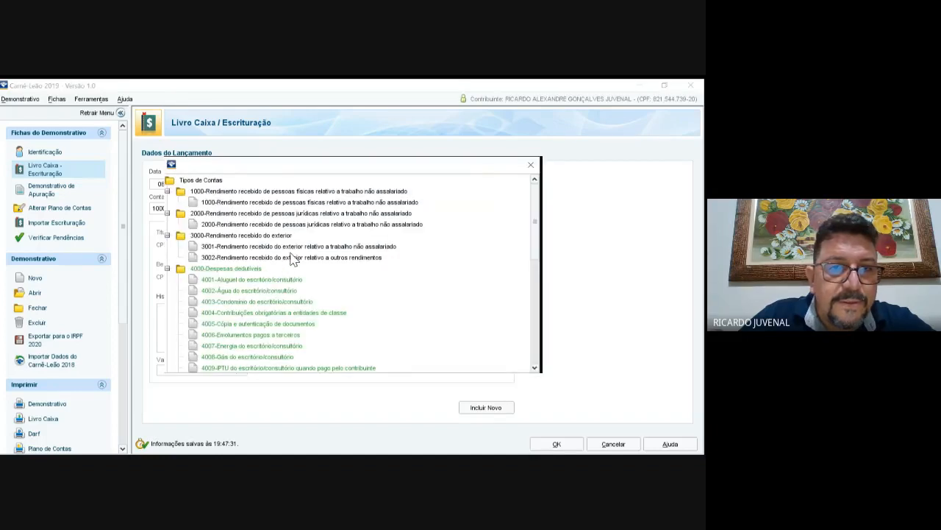
{"action": "key", "text": "Left"}
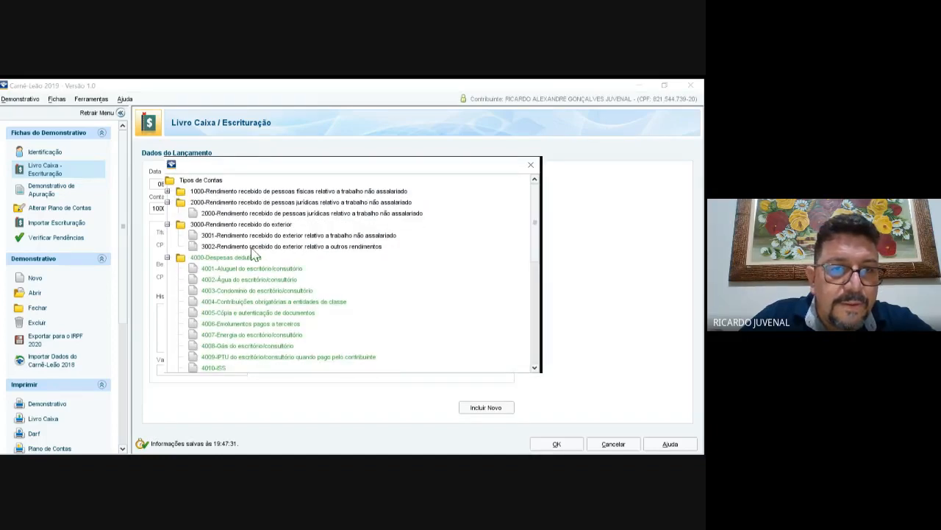
{"action": "key", "text": "Right"}
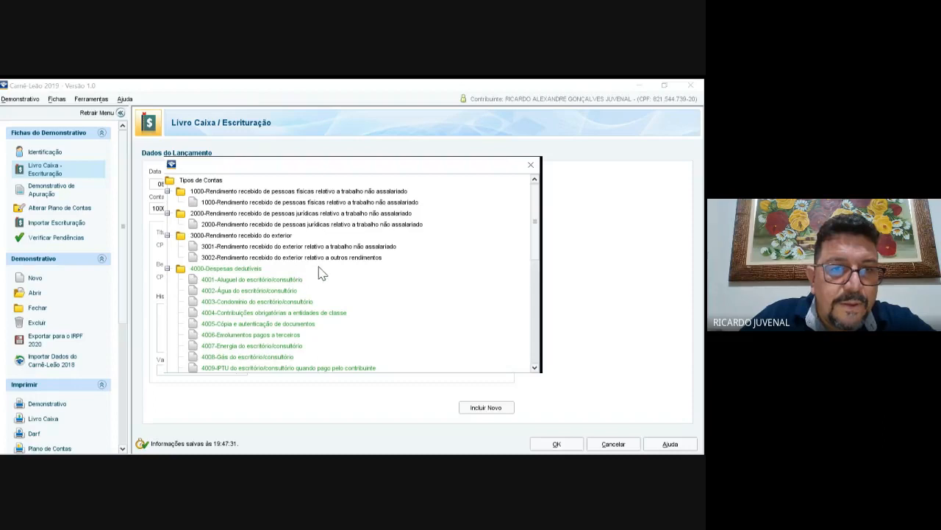
{"action": "key", "text": "Return"}
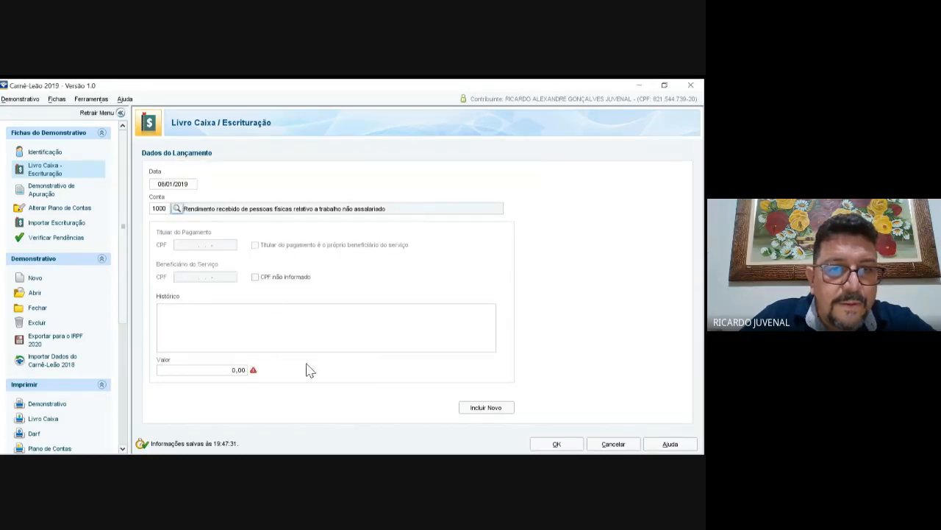
{"action": "key", "text": "Tab"}
{"action": "key", "text": "space"}
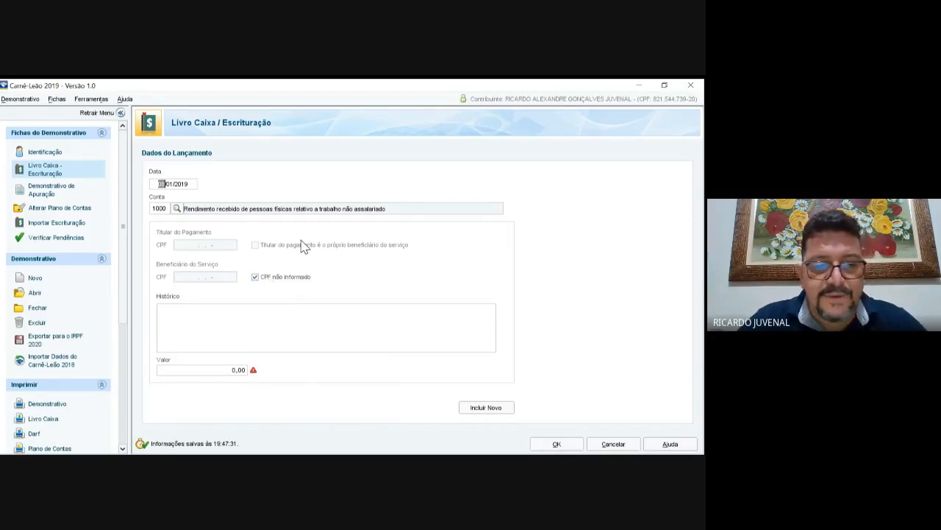
Step: Change the date to 15/01/2019, untick CPF não informado and type the beneficiary's CPF
{"action": "type", "text": "15"}
{"action": "key", "text": "Tab"}
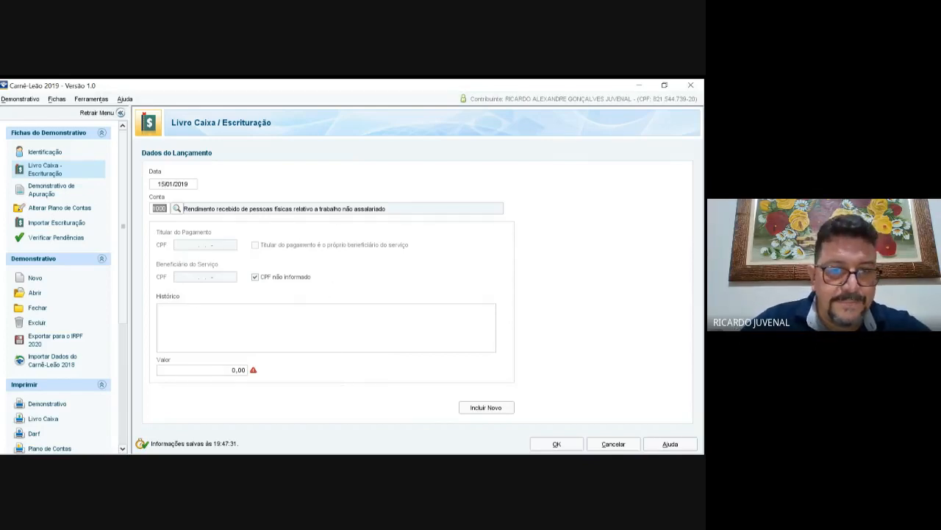
{"action": "key", "text": "Tab"}
{"action": "key", "text": "Tab"}
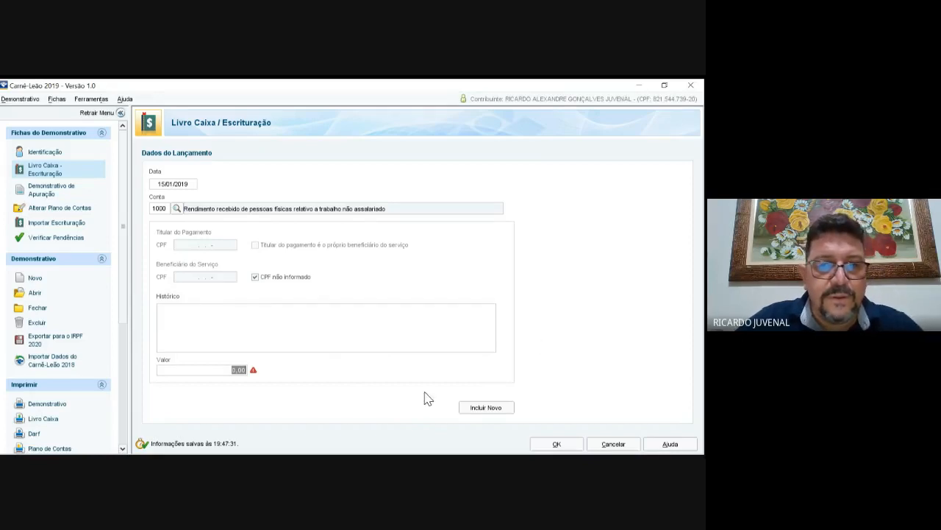
{"action": "left_click", "coordinate": [255, 276]}
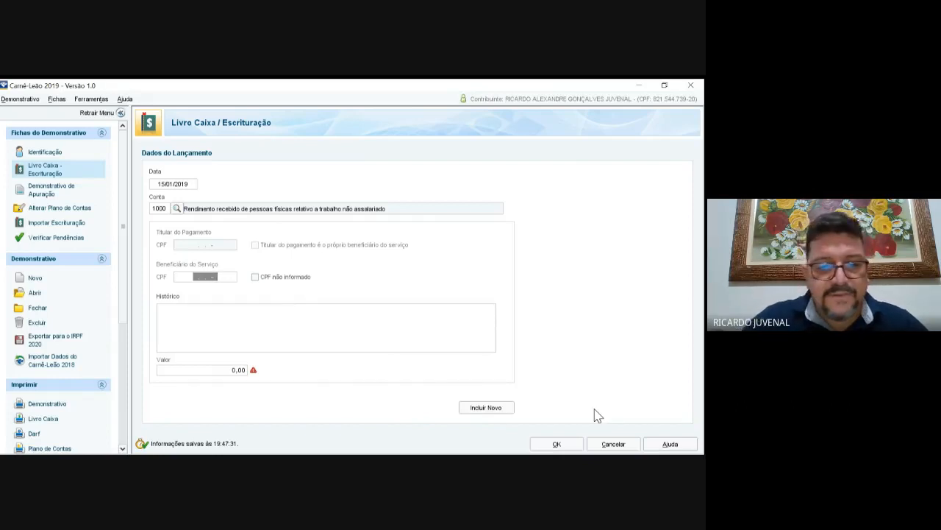
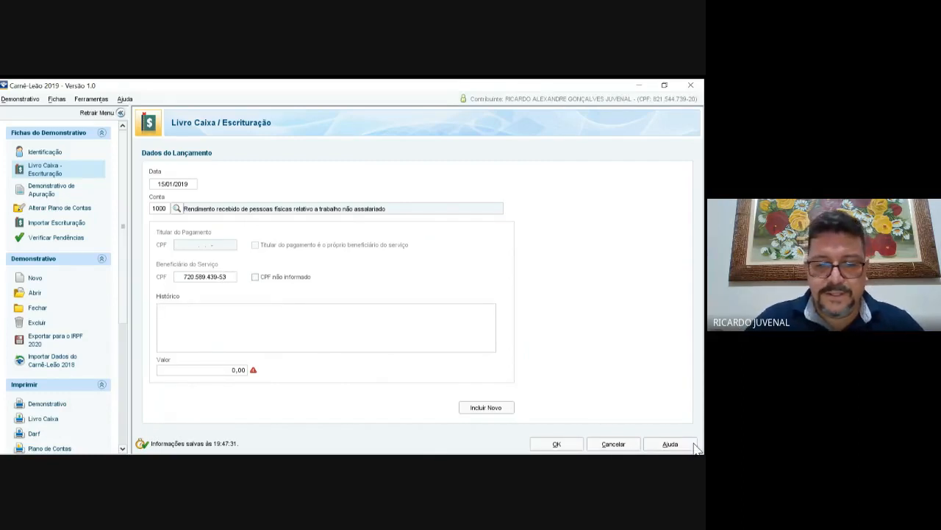
Step: Give the income entry a receipt description naming the client and a 7500 value, then save it
{"action": "key", "text": "Tab"}
{"action": "key", "text": "Tab"}
{"action": "type", "text": "Rec"}
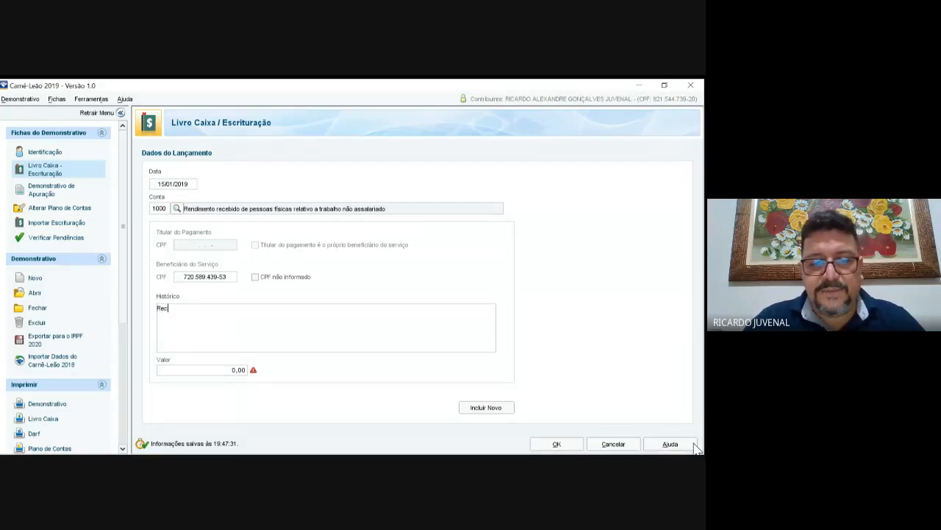
{"action": "type", "text": "ibo "}
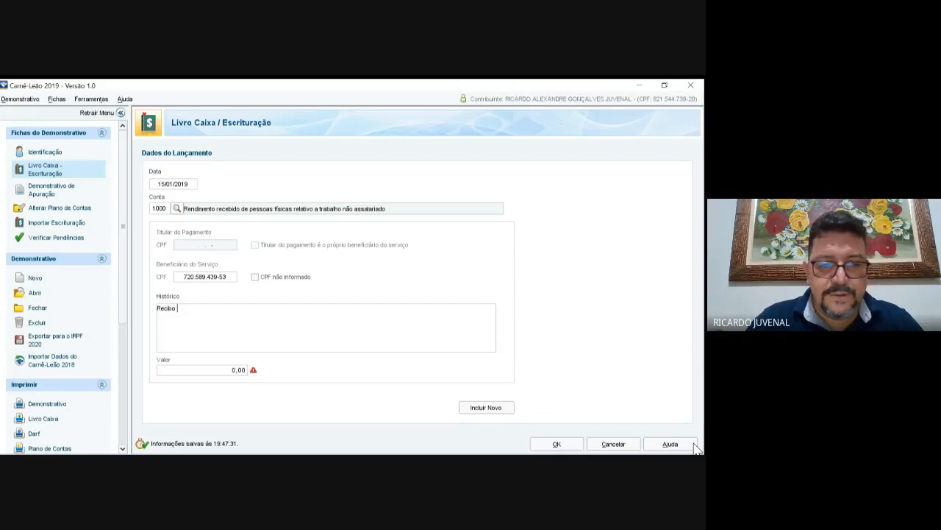
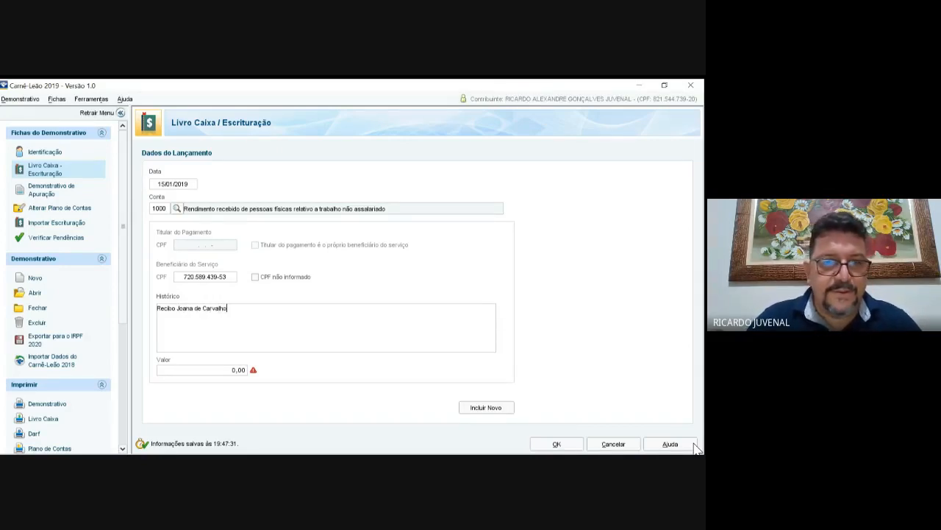
{"action": "key", "text": "Tab"}
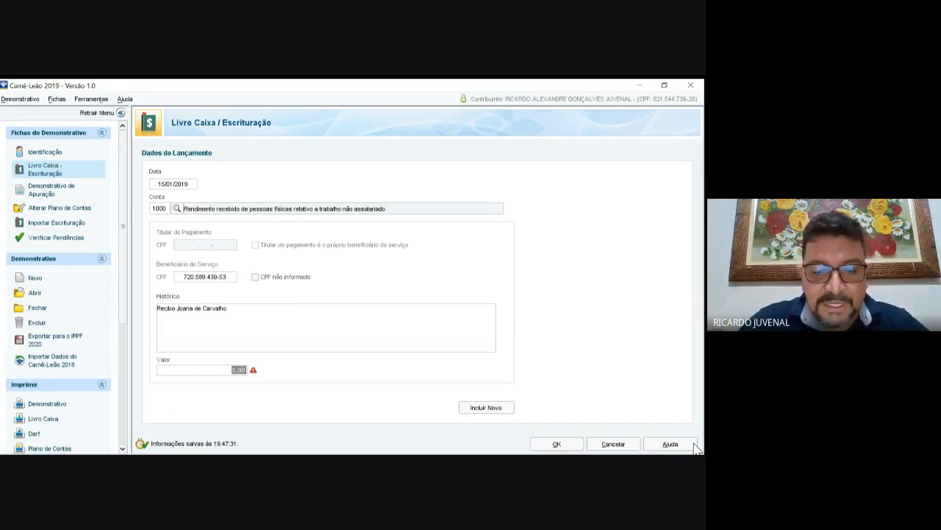
{"action": "type", "text": "7"}
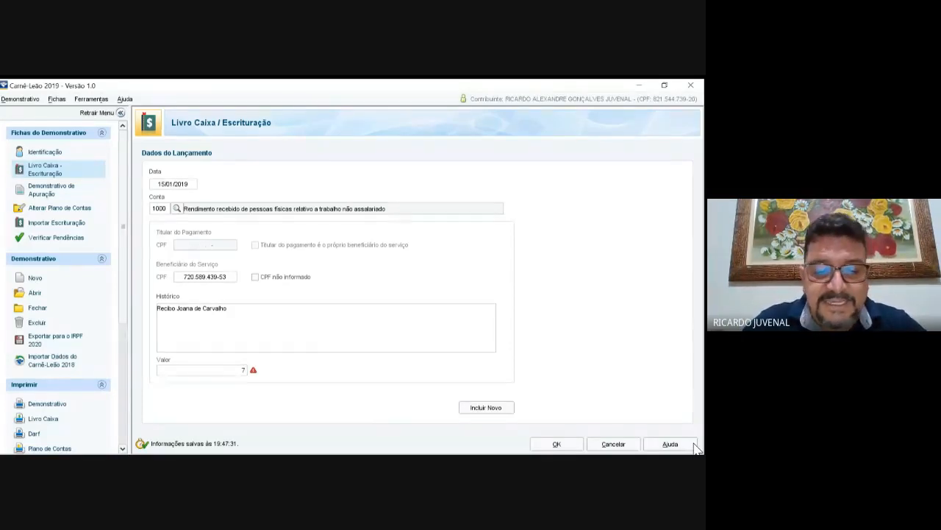
{"action": "type", "text": "500"}
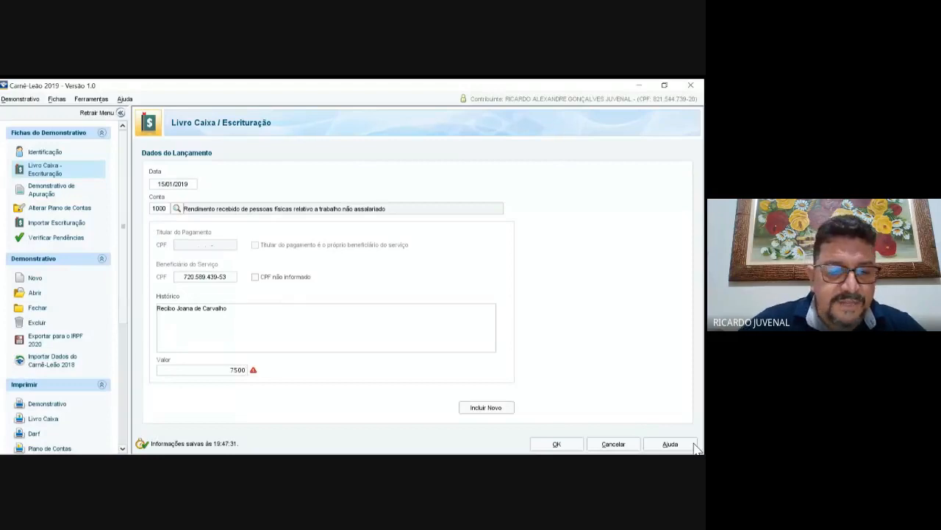
{"action": "key", "text": "Tab"}
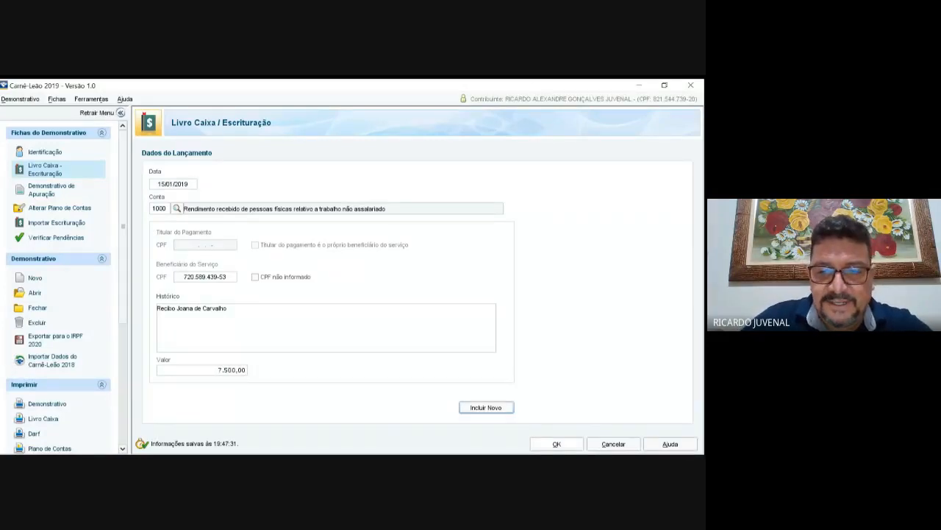
{"action": "key", "text": "Tab"}
{"action": "key", "text": "Return"}
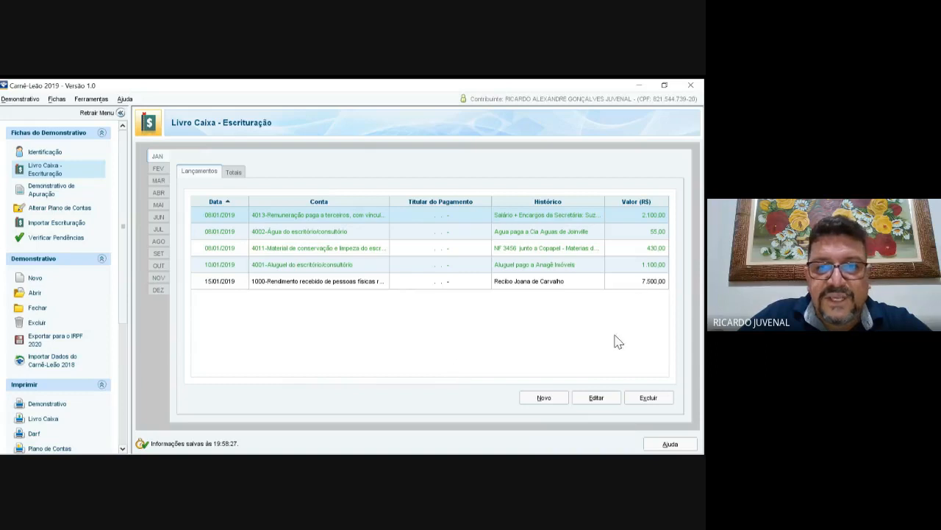
Step: Select the 15/01/2019 row in the JAN list and reopen it with Editar
{"action": "left_click", "coordinate": [617, 281]}
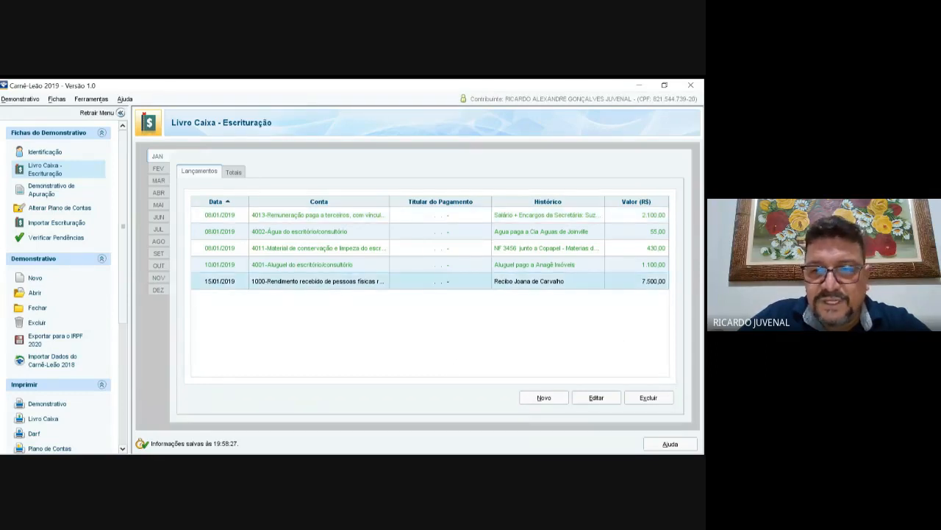
{"action": "left_click", "coordinate": [596, 397]}
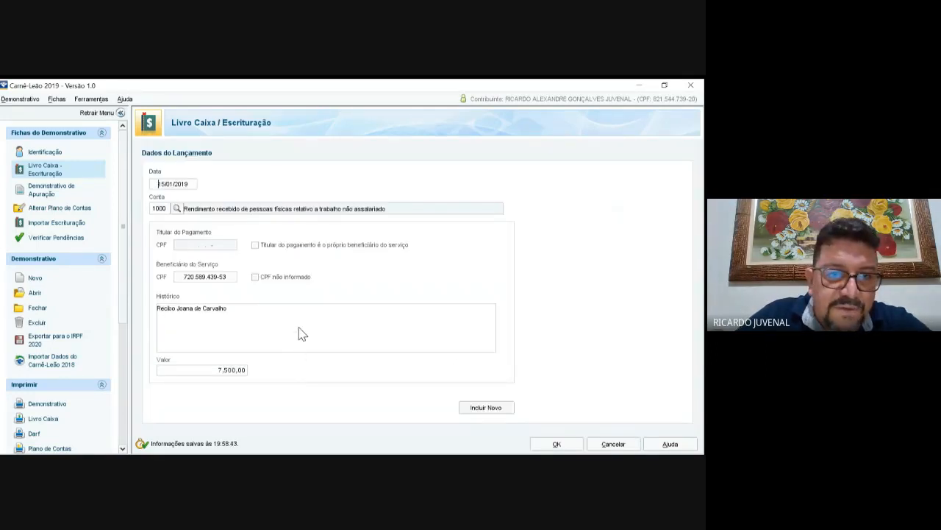
Step: Toggle the Titular box, fill in the beneficiary's CPF, save with Incluir Novo and cancel the blank form
{"action": "left_click", "coordinate": [255, 245]}
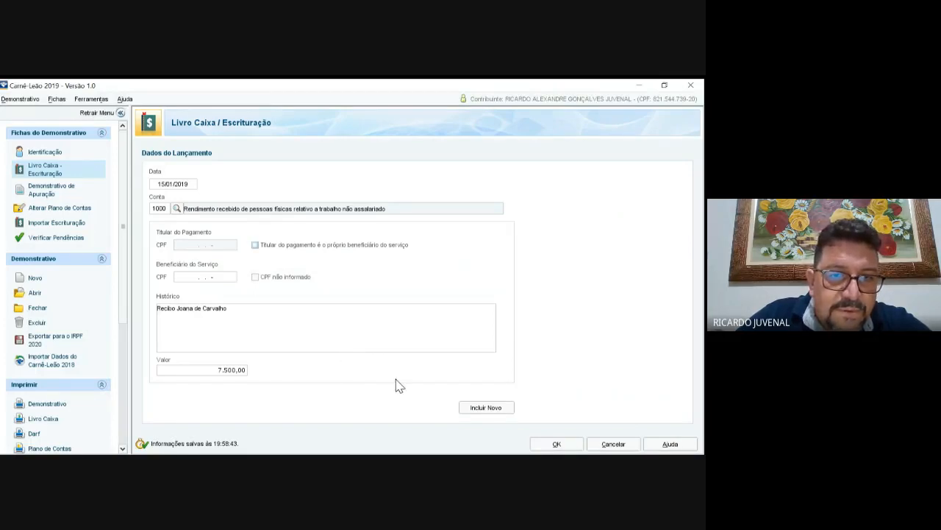
{"action": "key", "text": "Tab"}
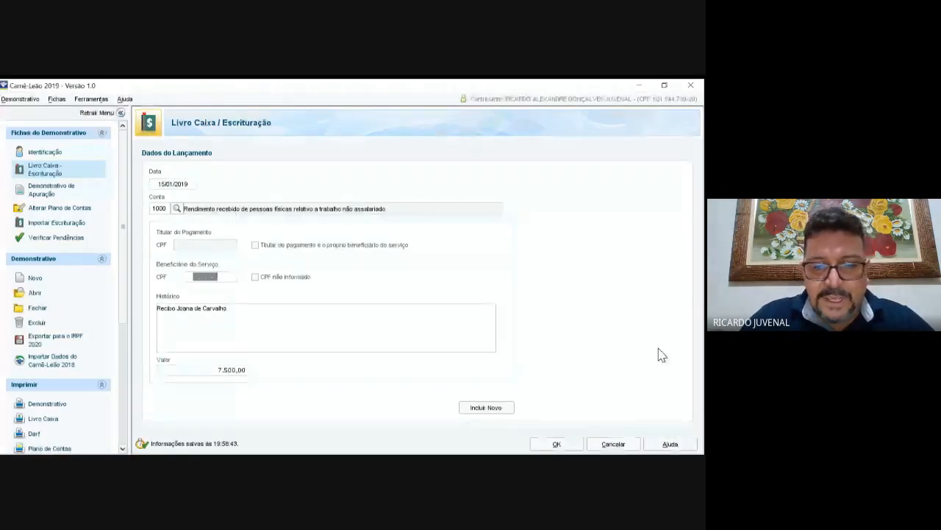
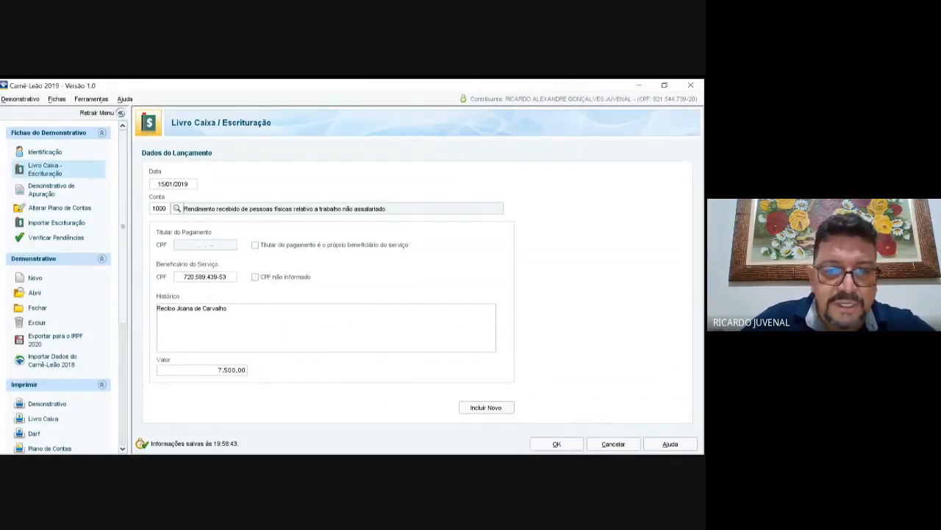
{"action": "left_click", "coordinate": [486, 407]}
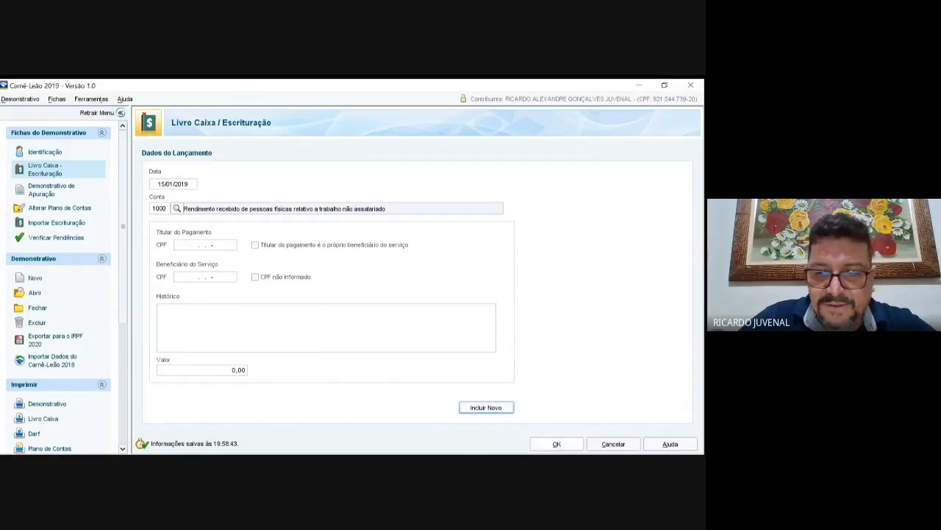
{"action": "left_click", "coordinate": [613, 443]}
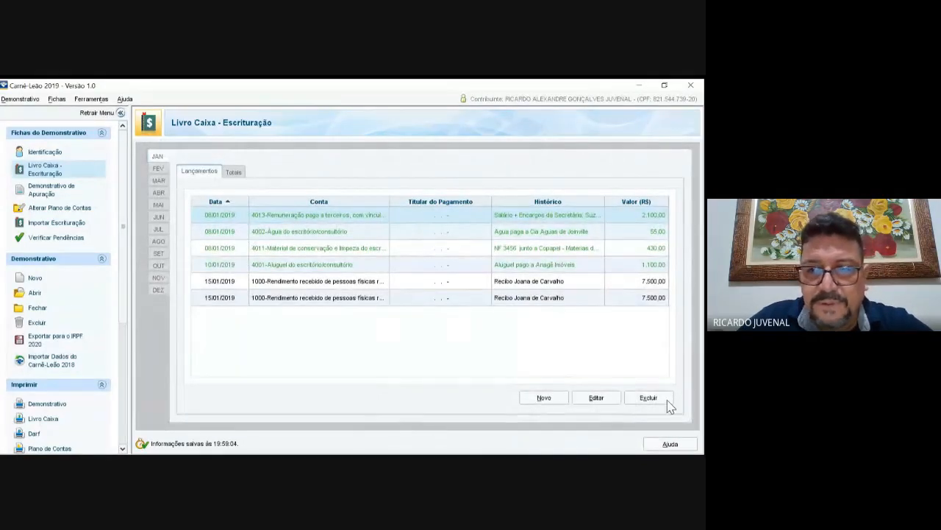
Step: Delete the duplicated 15/01/2019 income entry from January's list
{"action": "key", "text": "Down"}
{"action": "key", "text": "Down"}
{"action": "key", "text": "Down"}
{"action": "key", "text": "Down"}
{"action": "key", "text": "Down"}
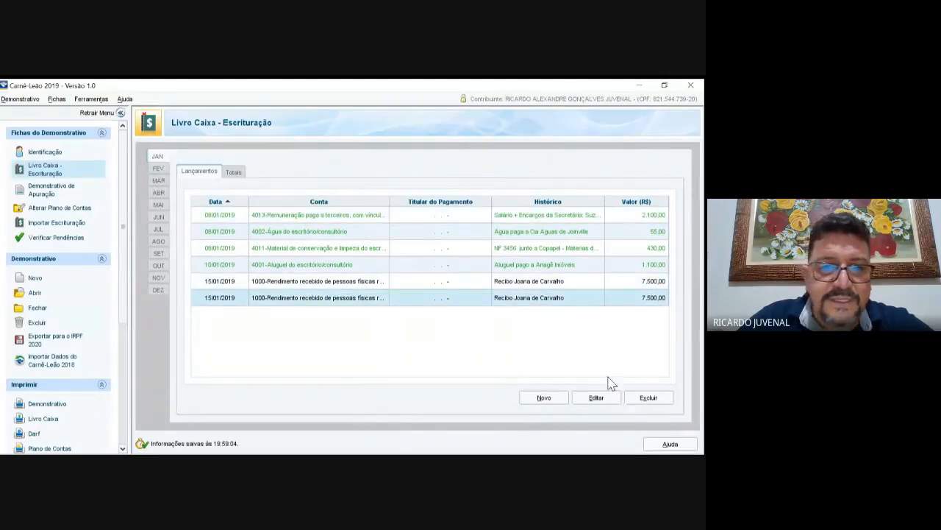
{"action": "key", "text": "Up"}
{"action": "key", "text": "Down"}
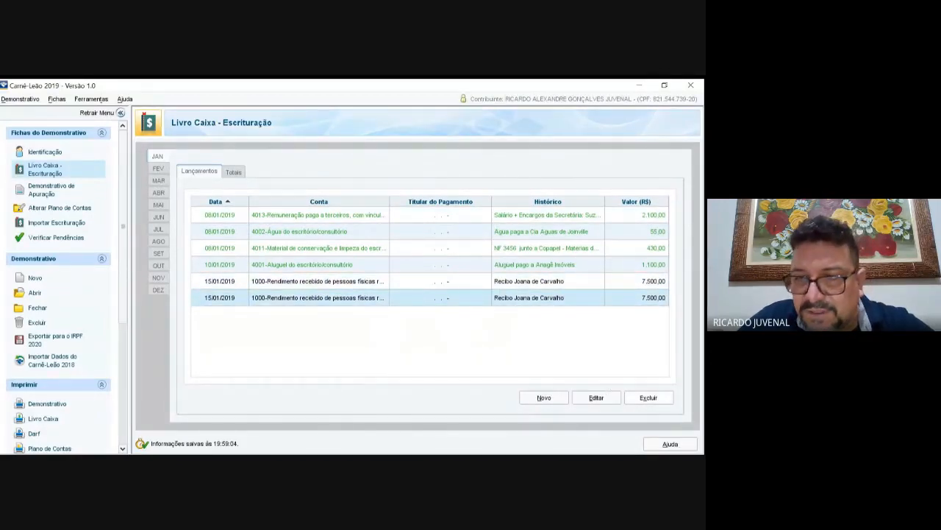
{"action": "key", "text": "Delete"}
{"action": "key", "text": "Return"}
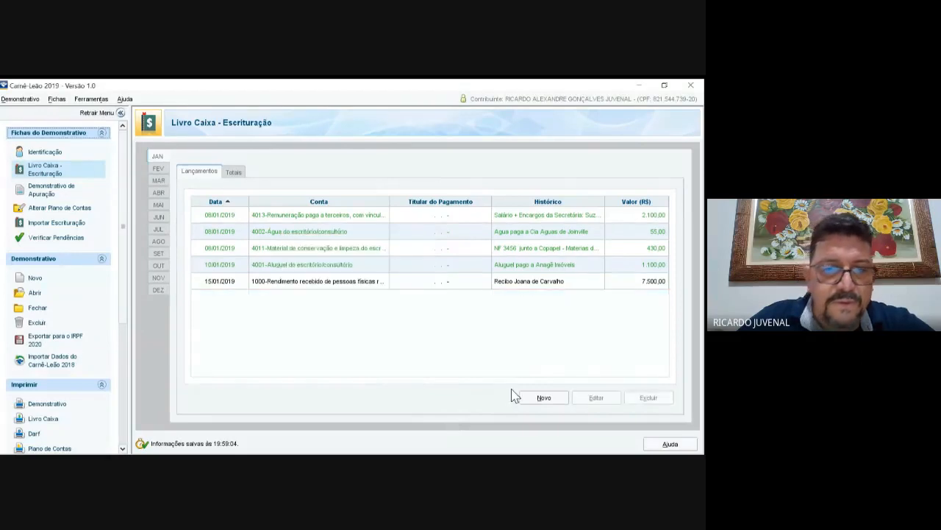
Step: Check January's Totais (7.500,00 income, 3.685,00 deductible expenses), then move through the months to April
{"action": "left_click", "coordinate": [233, 172]}
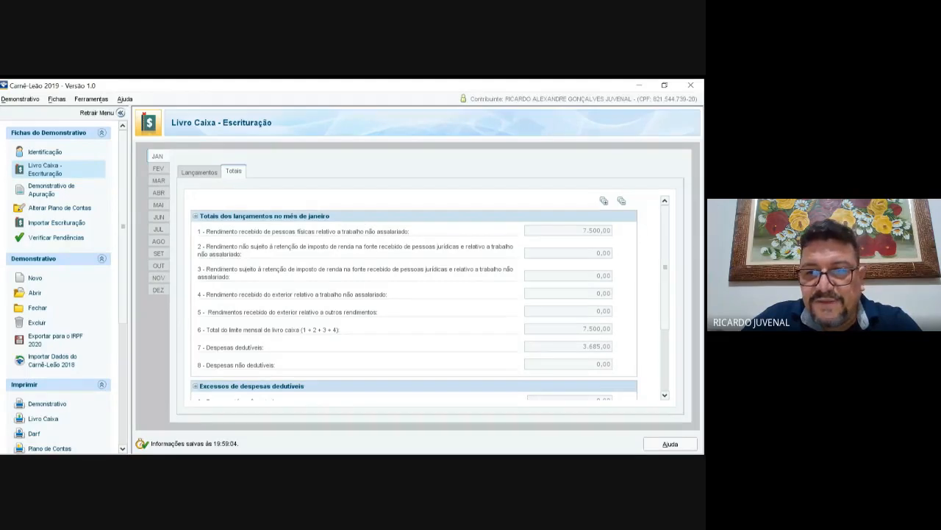
{"action": "scroll", "coordinate": [412, 297], "scroll_direction": "down", "scroll_amount": 3}
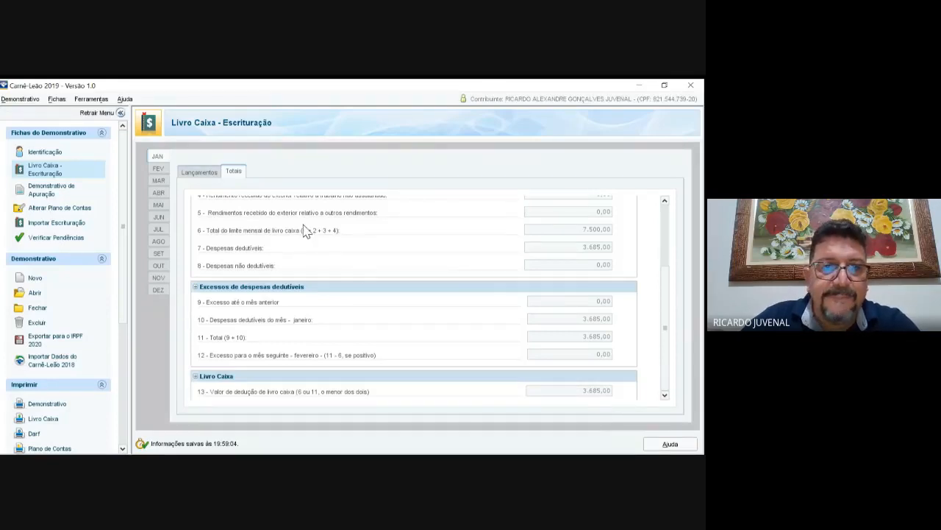
{"action": "left_click", "coordinate": [199, 172]}
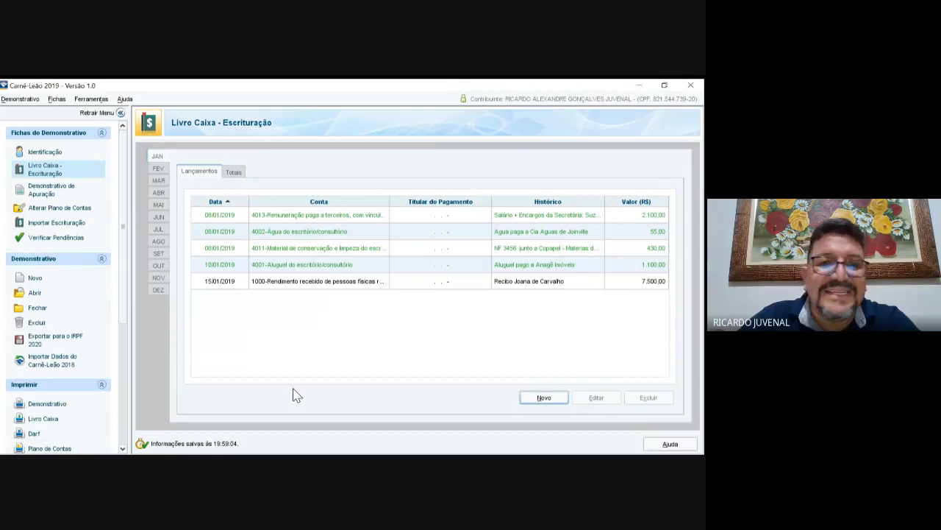
{"action": "left_click", "coordinate": [233, 172]}
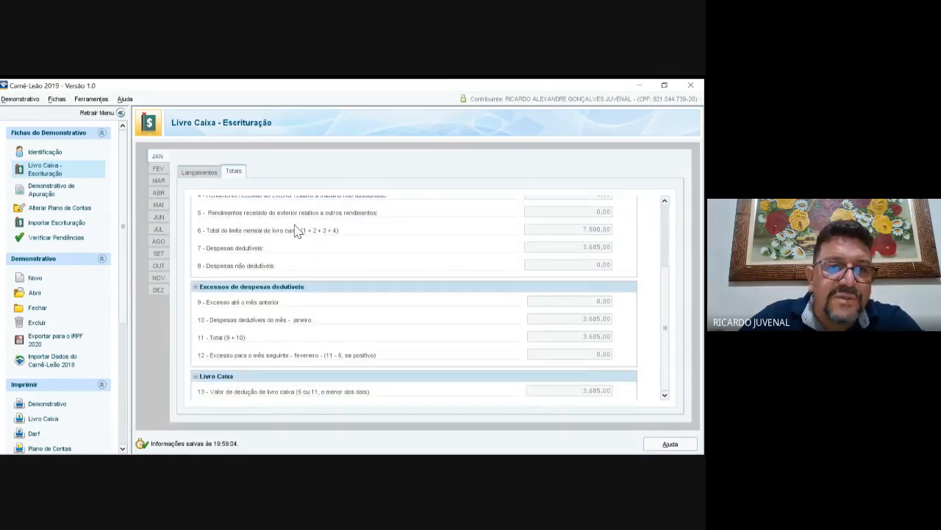
{"action": "left_click", "coordinate": [199, 172]}
{"action": "left_click", "coordinate": [158, 168]}
{"action": "key", "text": "Down"}
{"action": "key", "text": "Down"}
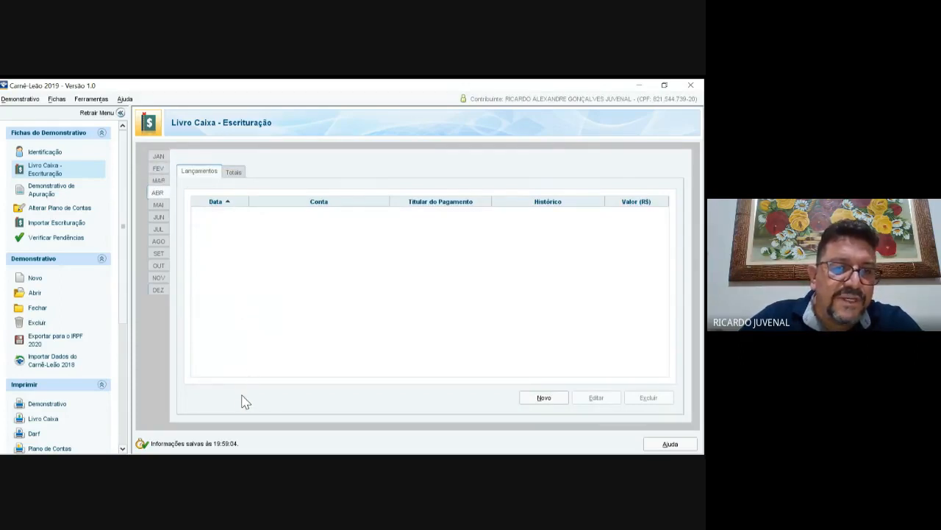
Step: In July, add a 10/07/2019 rent entry under account 4001, 'Aluguel ANAGÊ IMÓVEIS', for 1.200,00
{"action": "key", "text": "End"}
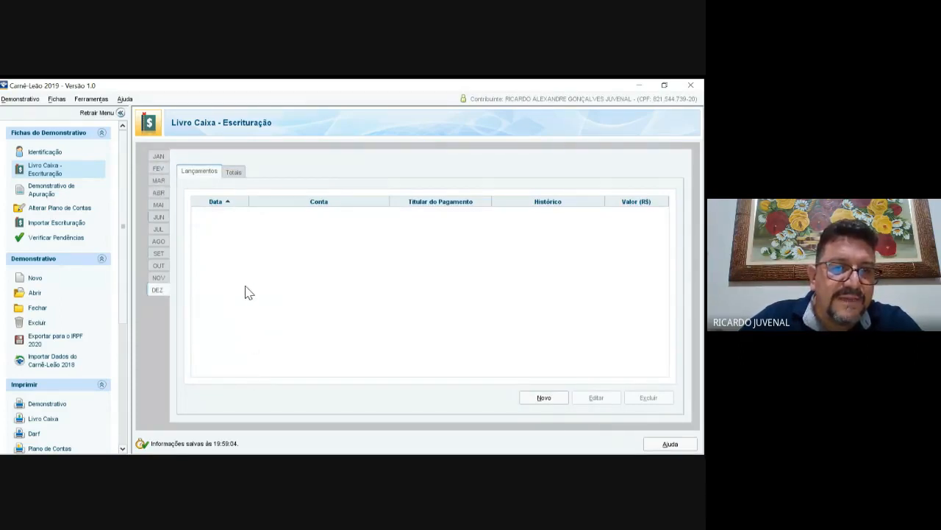
{"action": "key", "text": "Up"}
{"action": "key", "text": "Up"}
{"action": "key", "text": "Up"}
{"action": "key", "text": "Up"}
{"action": "key", "text": "Up"}
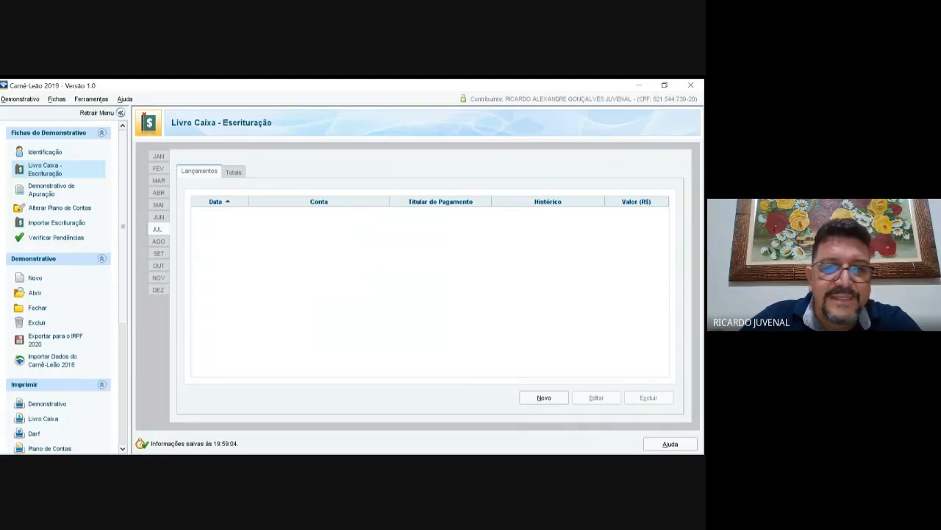
{"action": "left_click", "coordinate": [544, 398]}
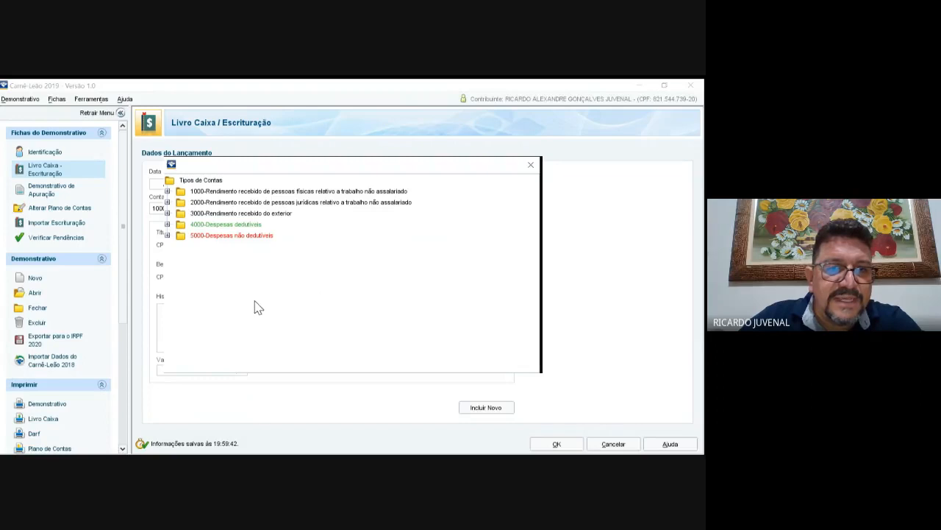
{"action": "left_click", "coordinate": [168, 224]}
{"action": "left_click", "coordinate": [252, 223]}
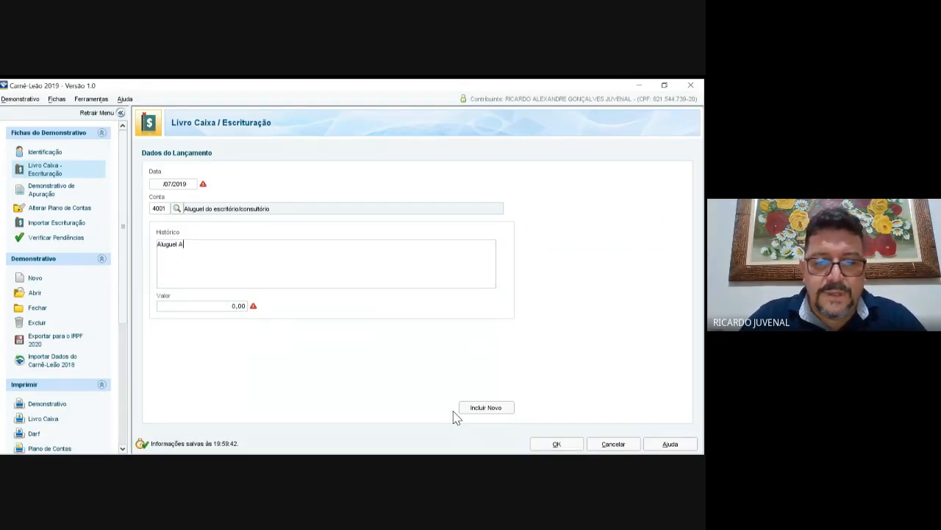
{"action": "type", "text": "NAGÊ IM"}
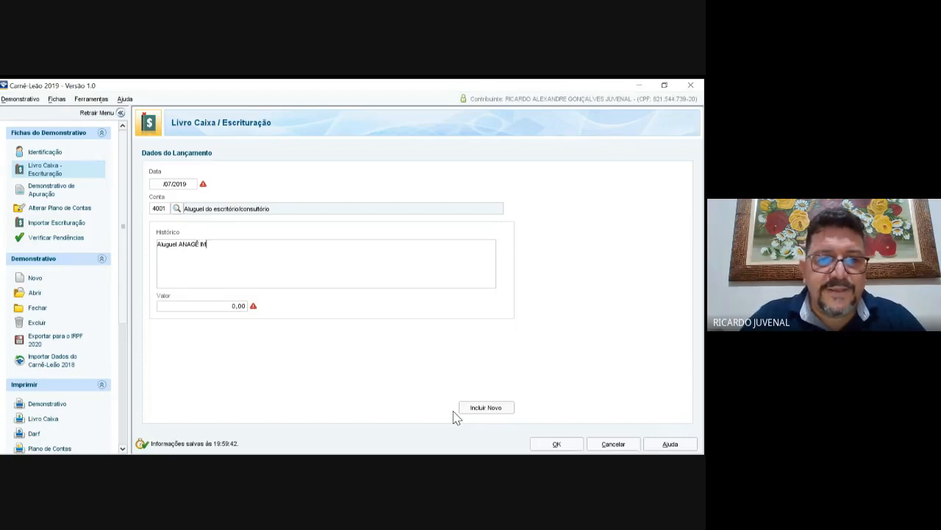
{"action": "type", "text": "ÓVEIS"}
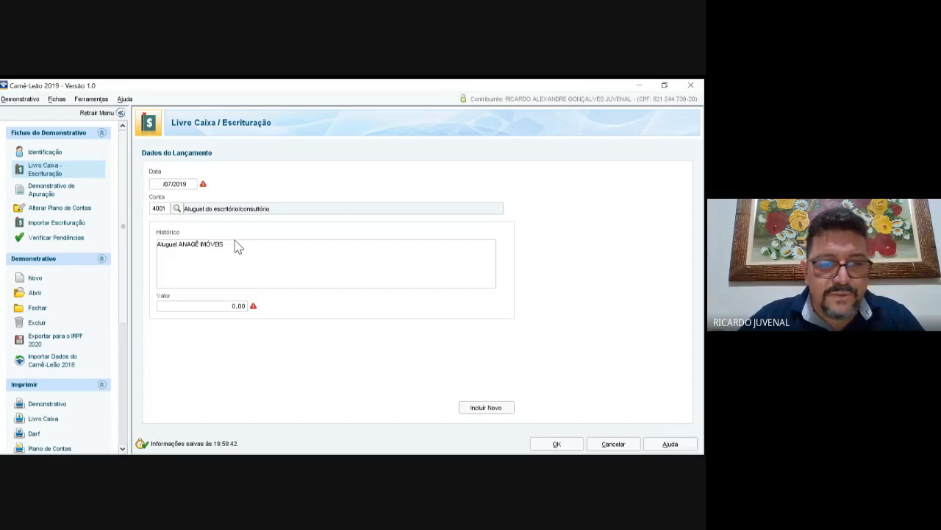
{"action": "type", "text": "10"}
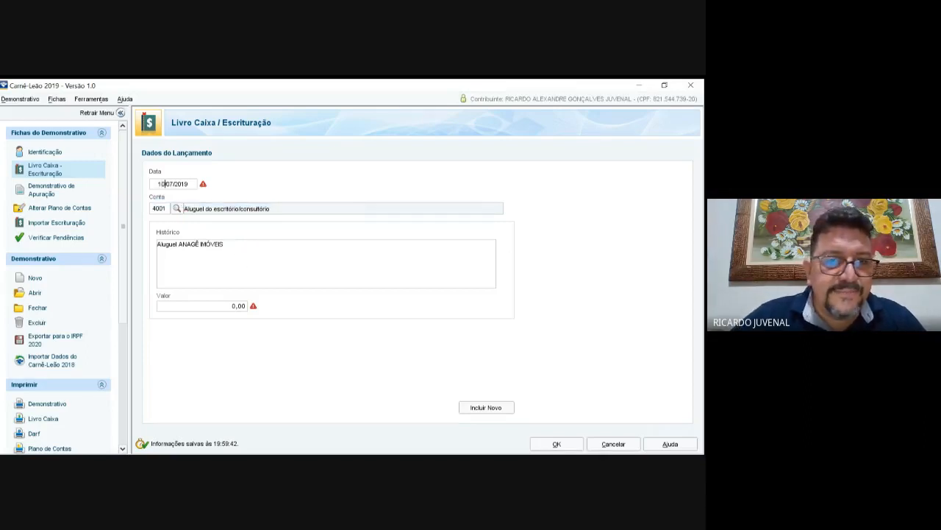
{"action": "key", "text": "Tab"}
{"action": "key", "text": "Tab"}
{"action": "key", "text": "Tab"}
{"action": "type", "text": "12"}
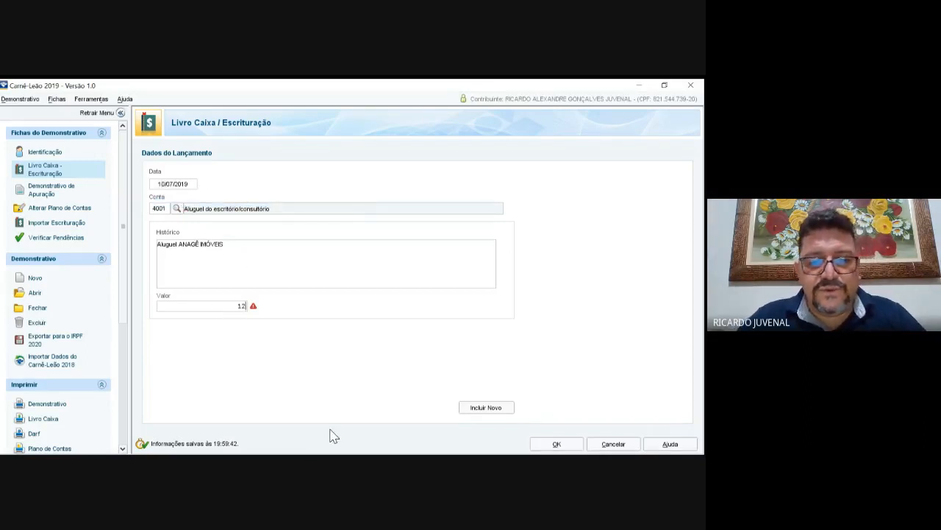
{"action": "type", "text": "00"}
{"action": "key", "text": "Tab"}
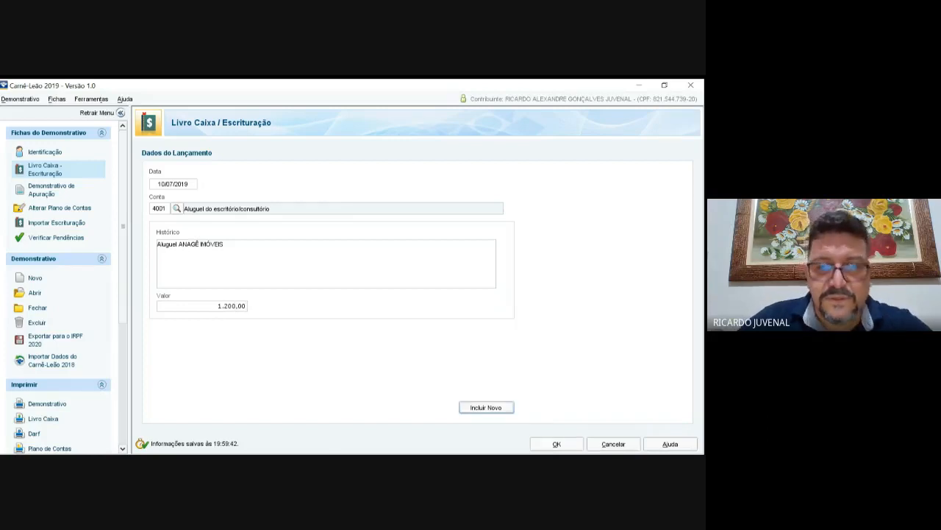
{"action": "key", "text": "Return"}
{"action": "key", "text": "Return"}
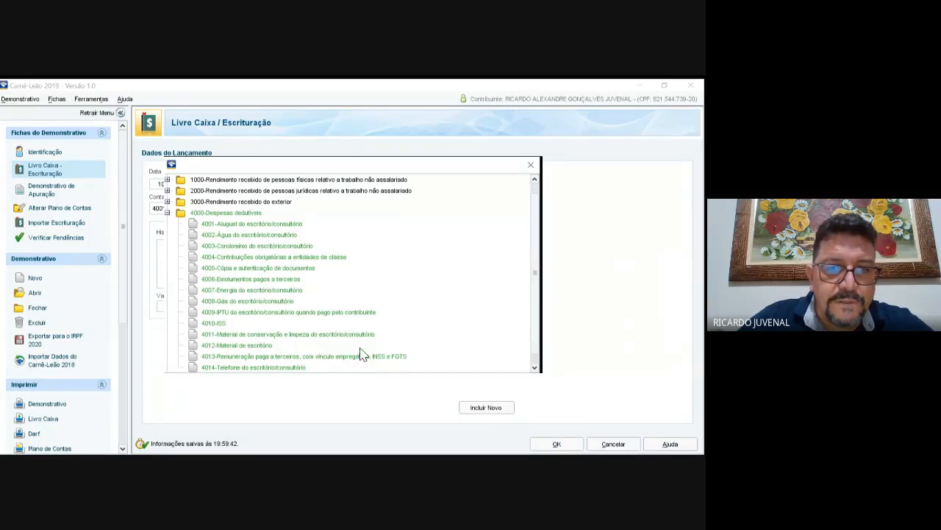
Step: Save a 10/07/2019 account 4013 entry 'SALÁRIO + ENCARGOS' of 2.500,00
{"action": "double_click", "coordinate": [319, 356]}
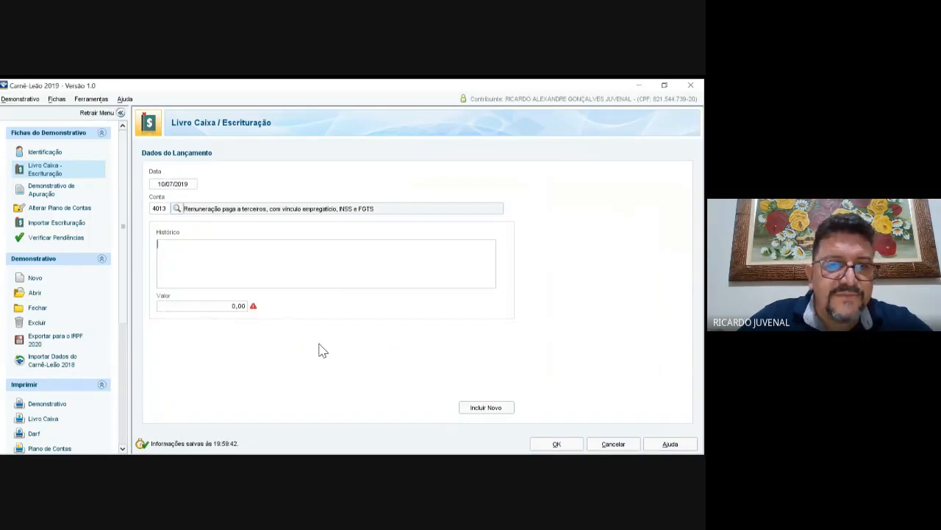
{"action": "type", "text": "SAL"}
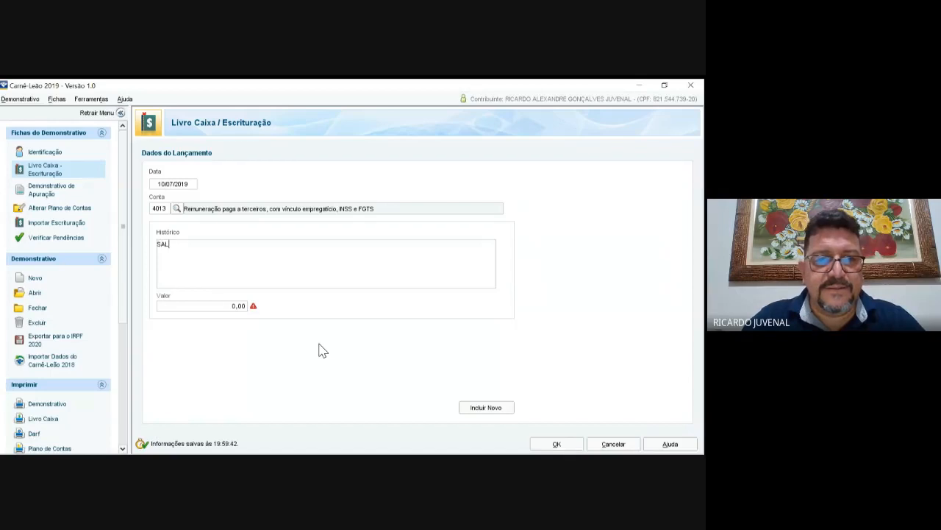
{"action": "type", "text": "ÁRIO + EN"}
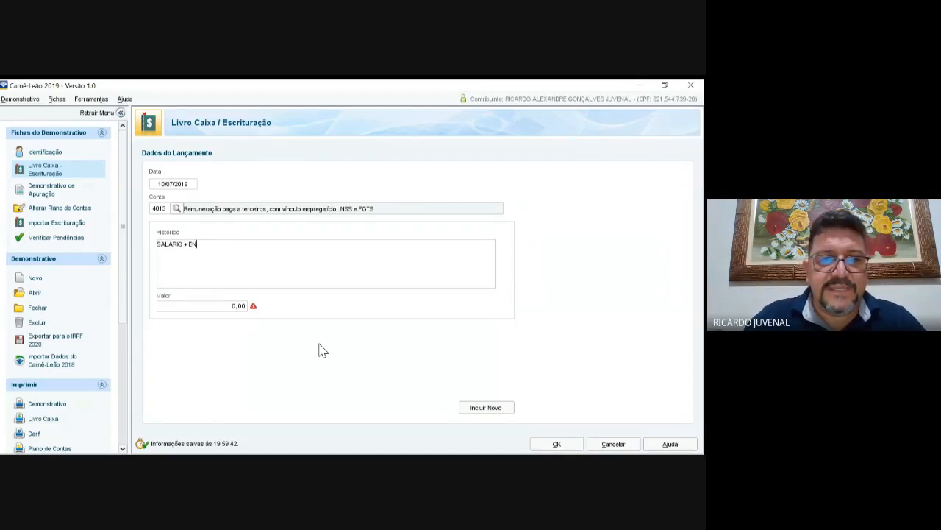
{"action": "type", "text": "CARGOS"}
{"action": "key", "text": "Tab"}
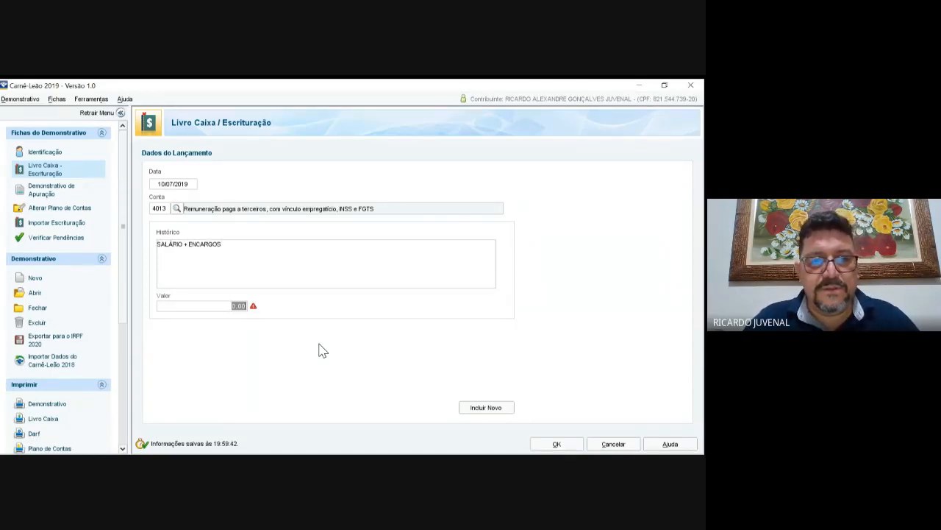
{"action": "type", "text": "2.500"}
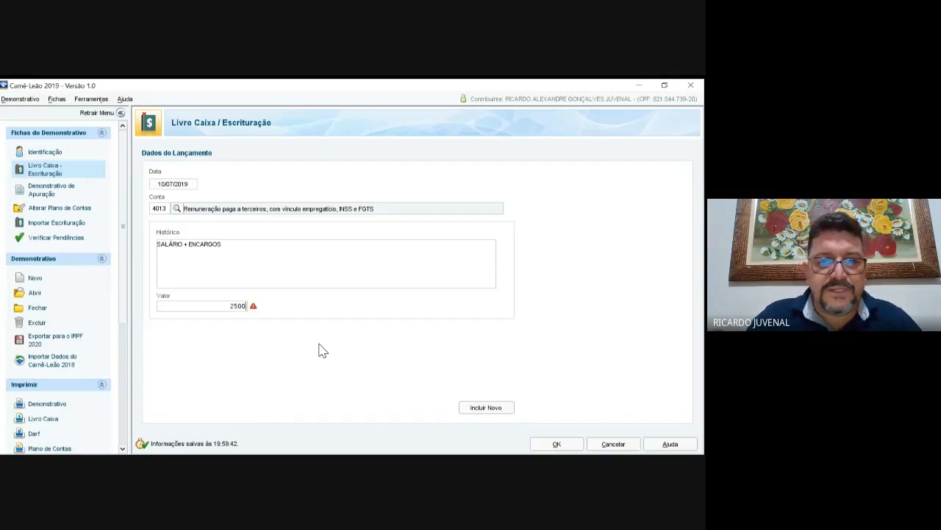
{"action": "key", "text": "Tab"}
{"action": "key", "text": "Return"}
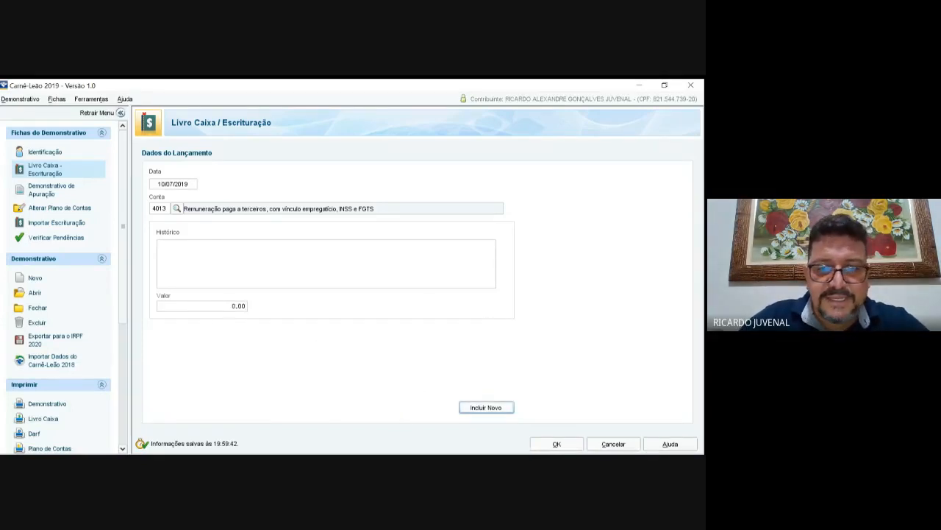
Step: Pick account 1000 (income from individuals) and change the entry date's day to 15
{"action": "left_click", "coordinate": [278, 278]}
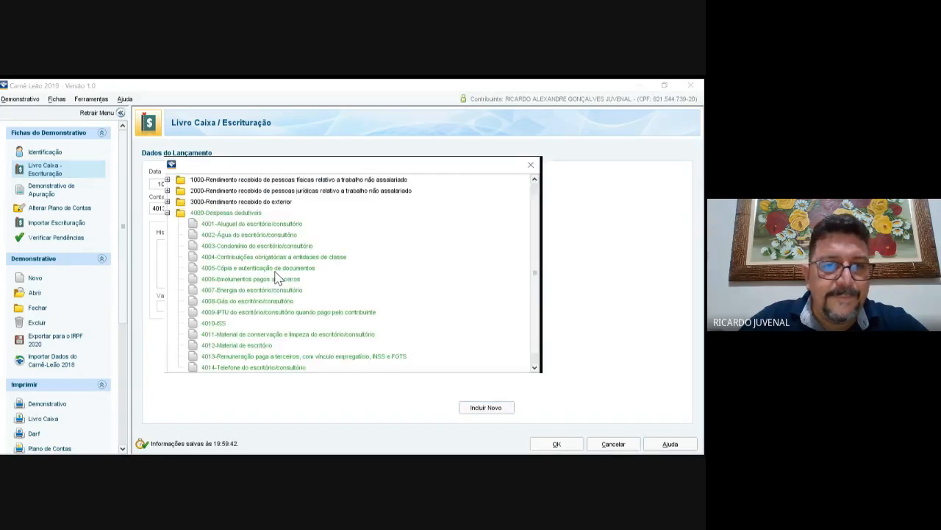
{"action": "scroll", "coordinate": [365, 413], "scroll_direction": "down", "scroll_amount": 1}
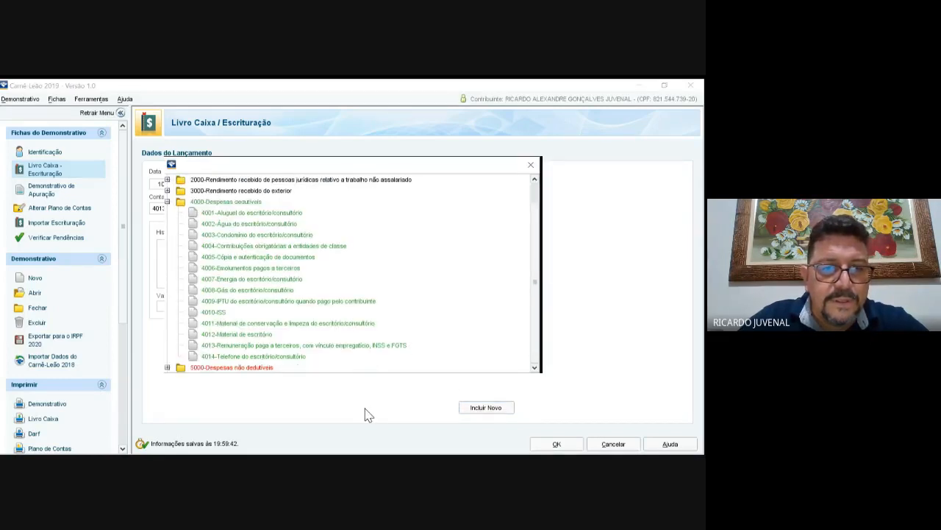
{"action": "scroll", "coordinate": [326, 367], "scroll_direction": "up", "scroll_amount": 1}
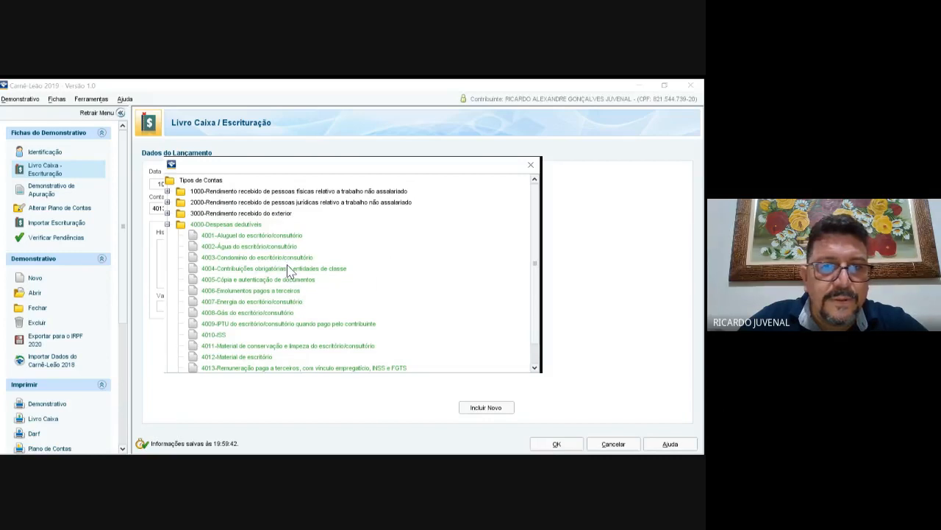
{"action": "left_click", "coordinate": [258, 249]}
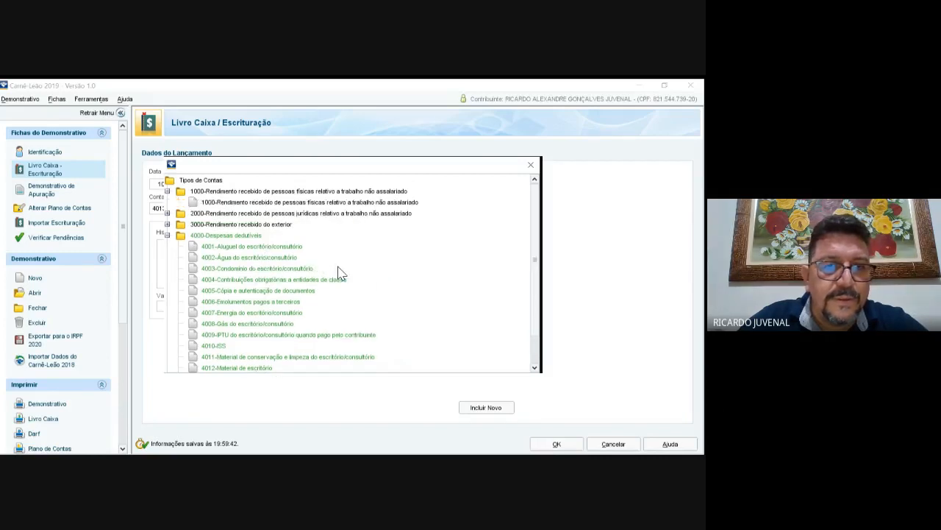
{"action": "left_click", "coordinate": [337, 267]}
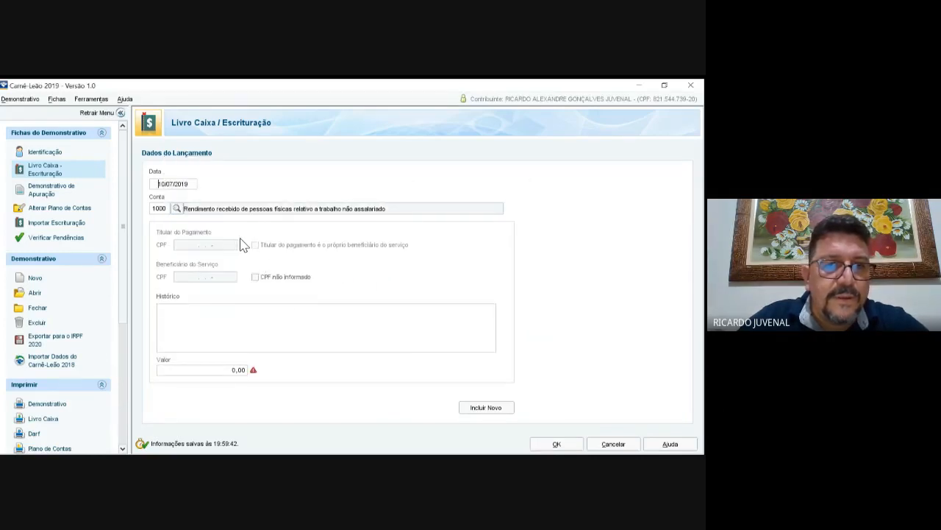
{"action": "left_click_drag", "start_coordinate": [159, 183], "coordinate": [177, 184]}
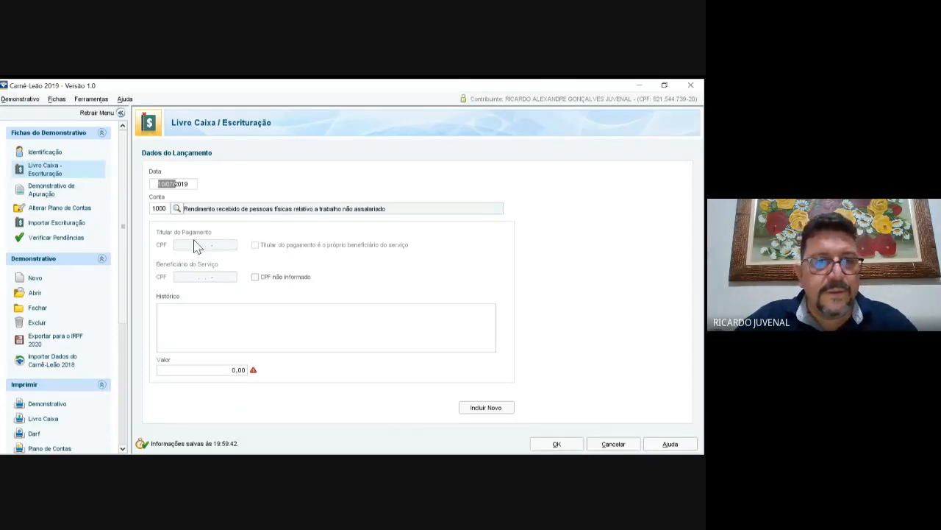
{"action": "key", "text": "Home"}
{"action": "key", "text": "Delete"}
{"action": "key", "text": "Delete"}
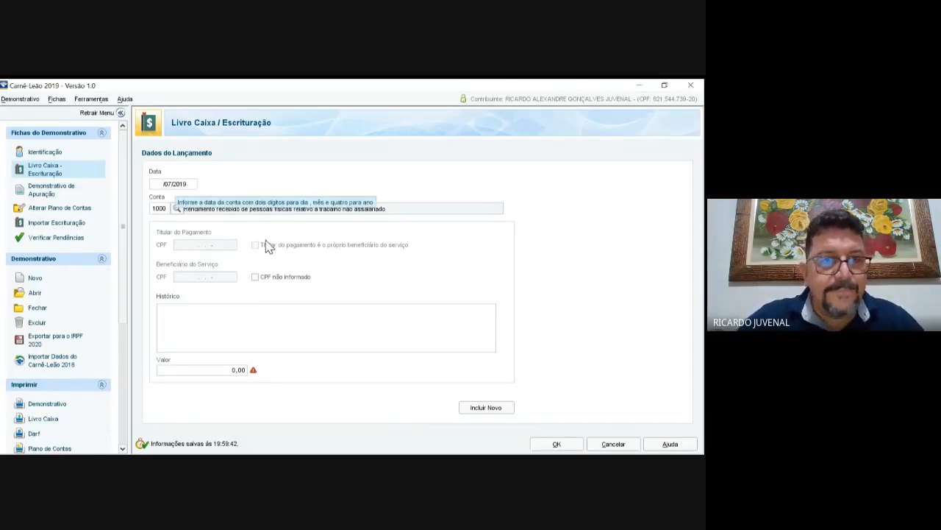
{"action": "key", "text": "Delete"}
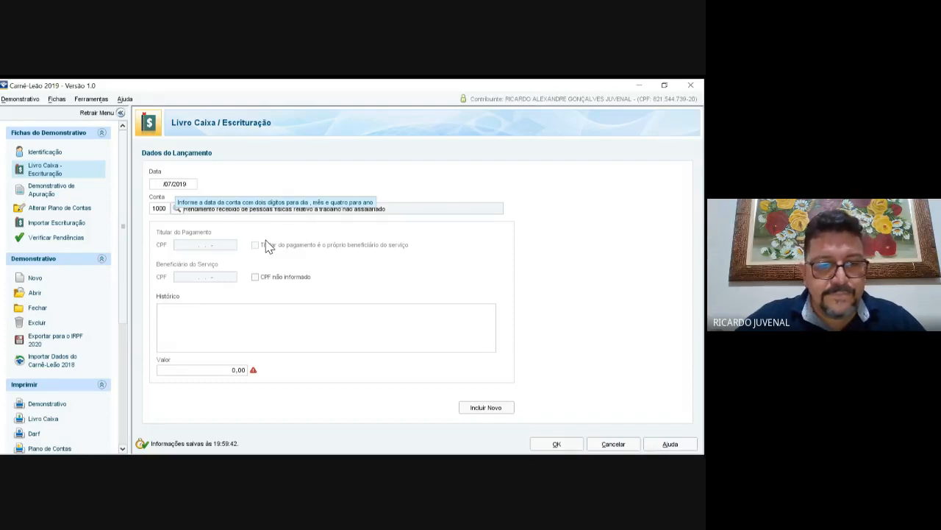
{"action": "type", "text": "15"}
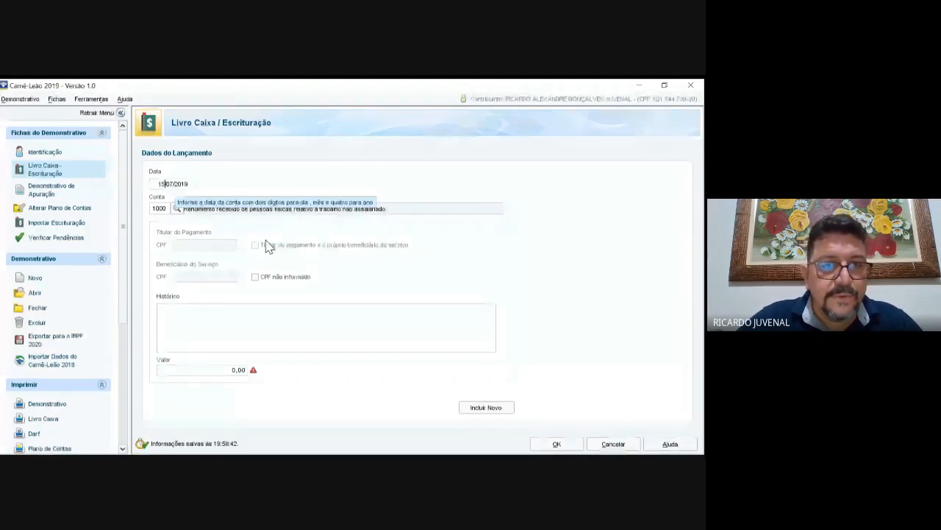
{"action": "key", "text": "Tab"}
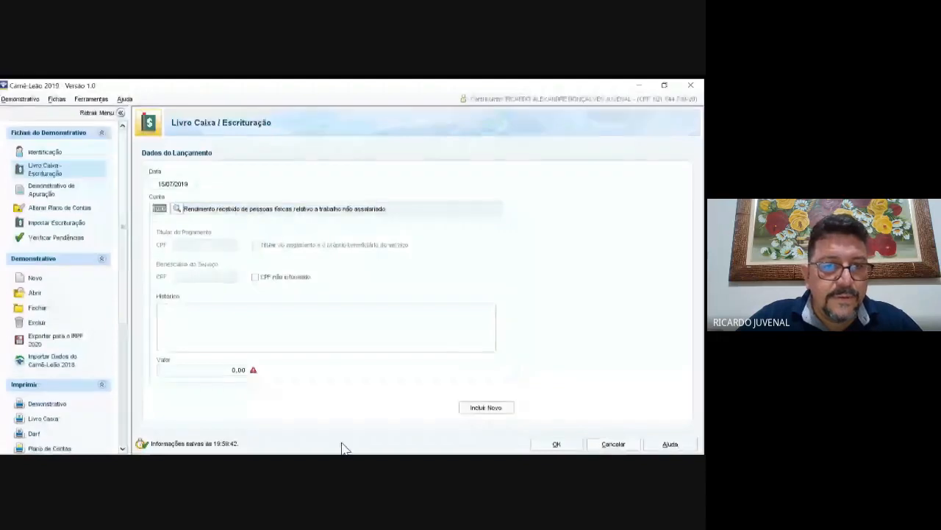
Step: Enter the beneficiary's CPF, a receipt description naming the payer, and 6.000,00, then save
{"action": "left_click", "coordinate": [311, 323]}
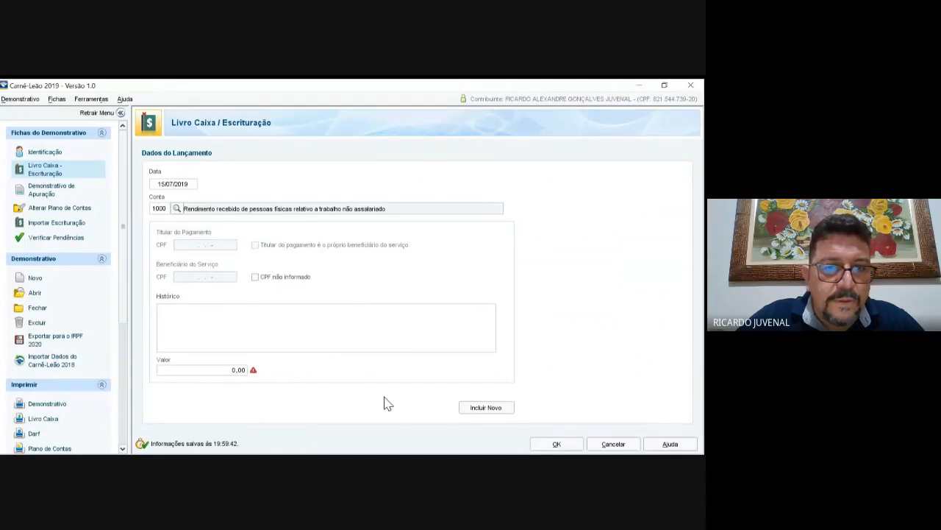
{"action": "key", "text": "space"}
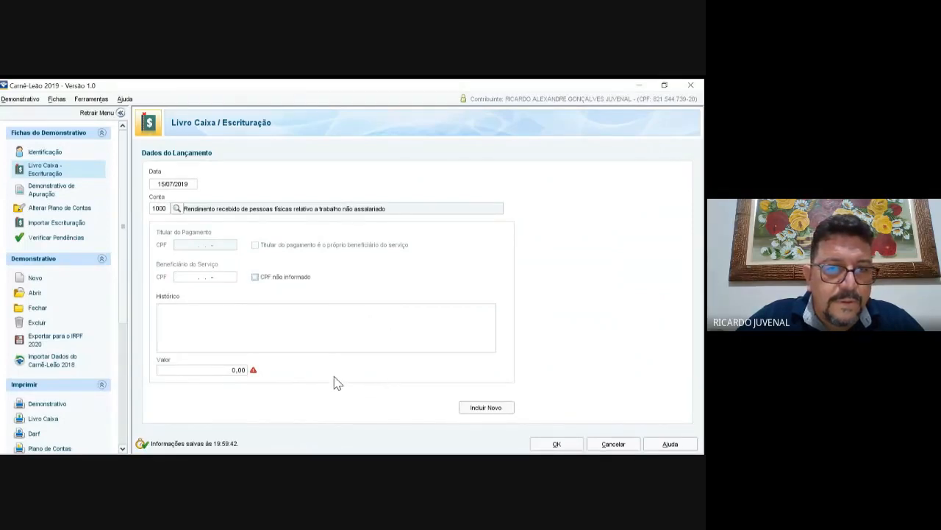
{"action": "key", "text": "space"}
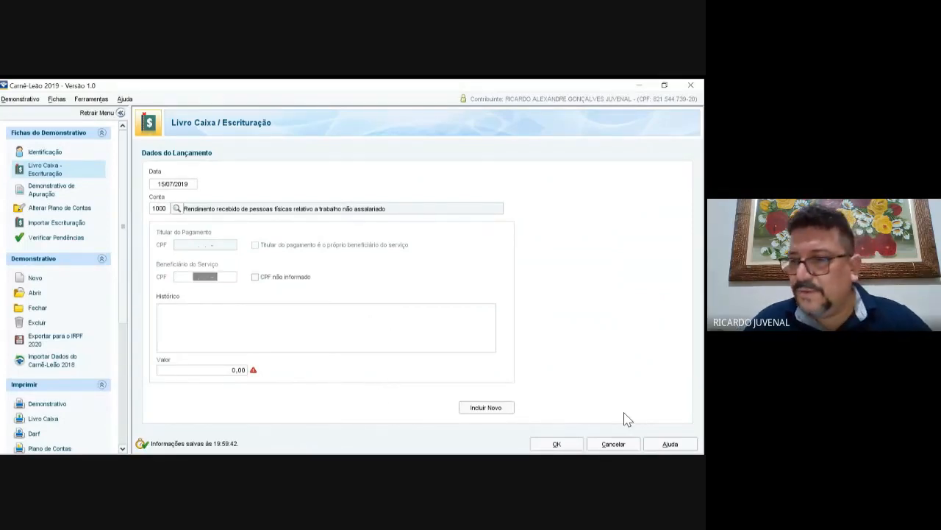
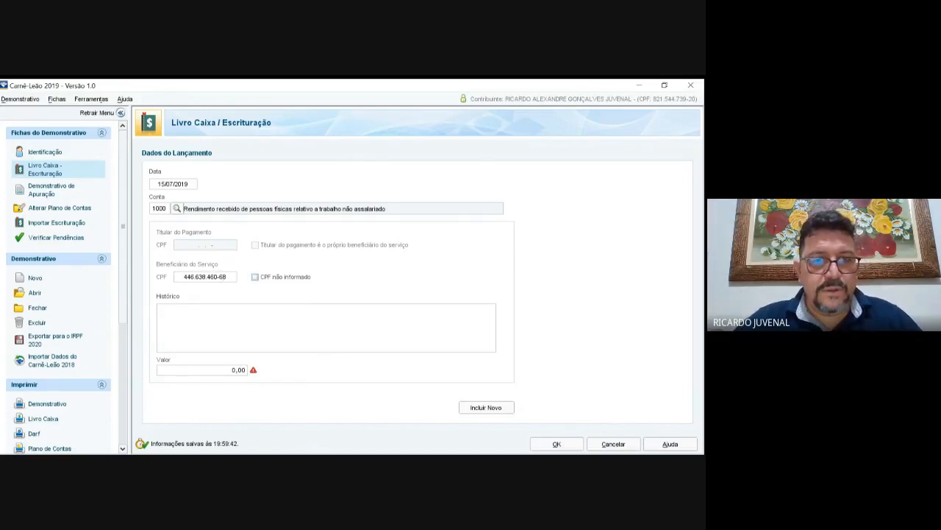
{"action": "key", "text": "Tab"}
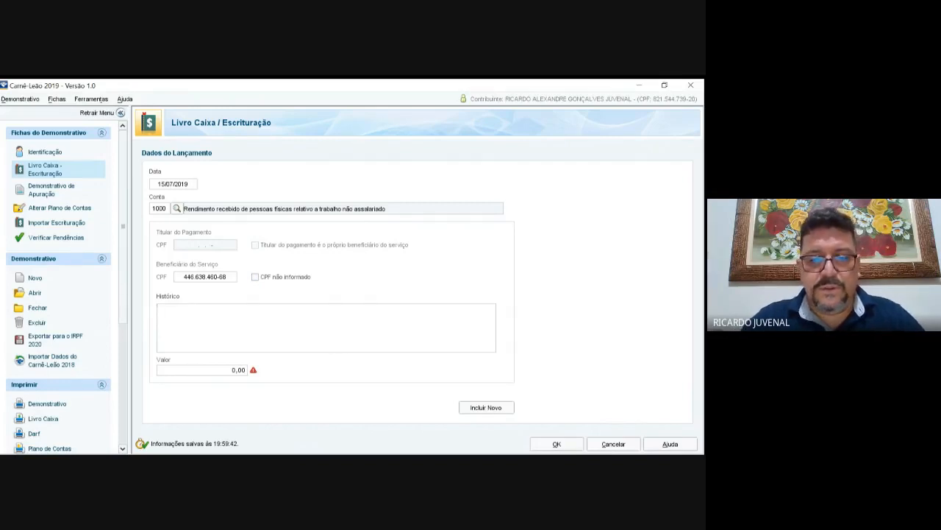
{"action": "key", "text": "BackSpace"}
{"action": "key", "text": "BackSpace"}
{"action": "type", "text": "R"}
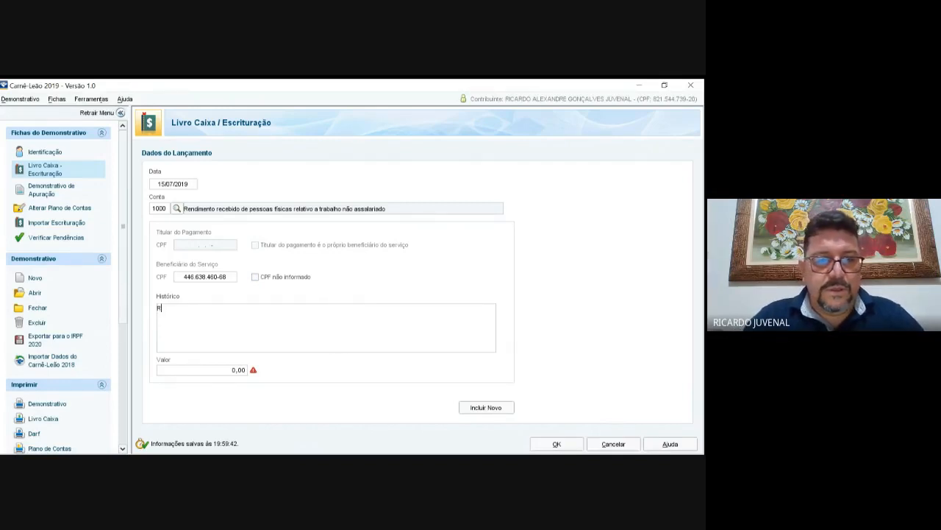
{"action": "type", "text": "ecibo"}
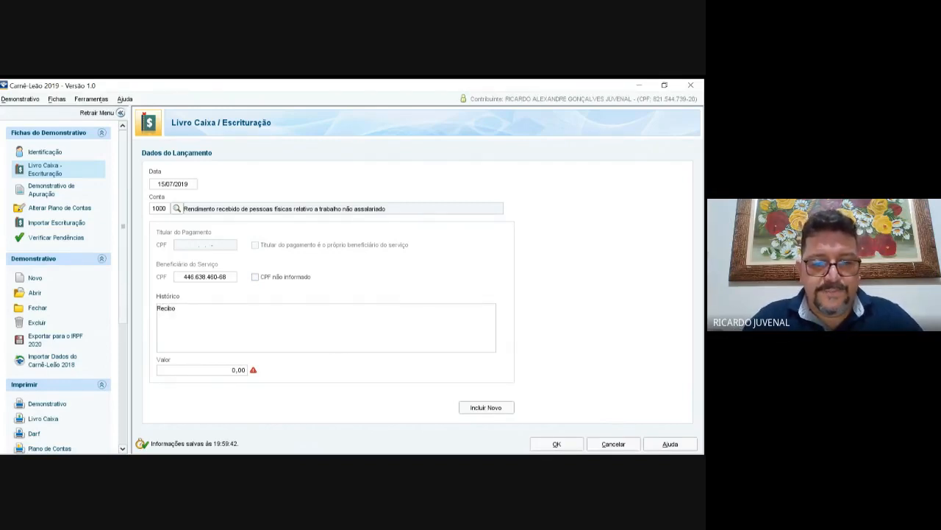
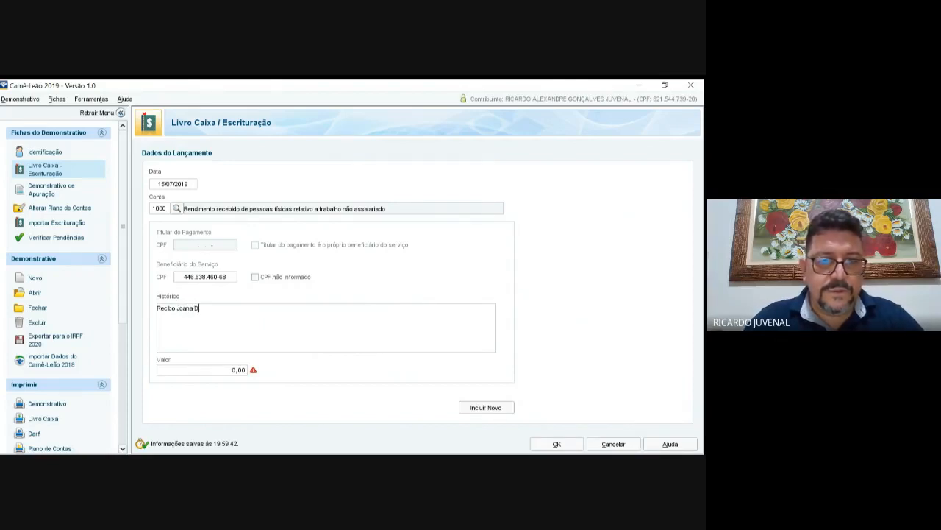
{"action": "key", "text": "Tab"}
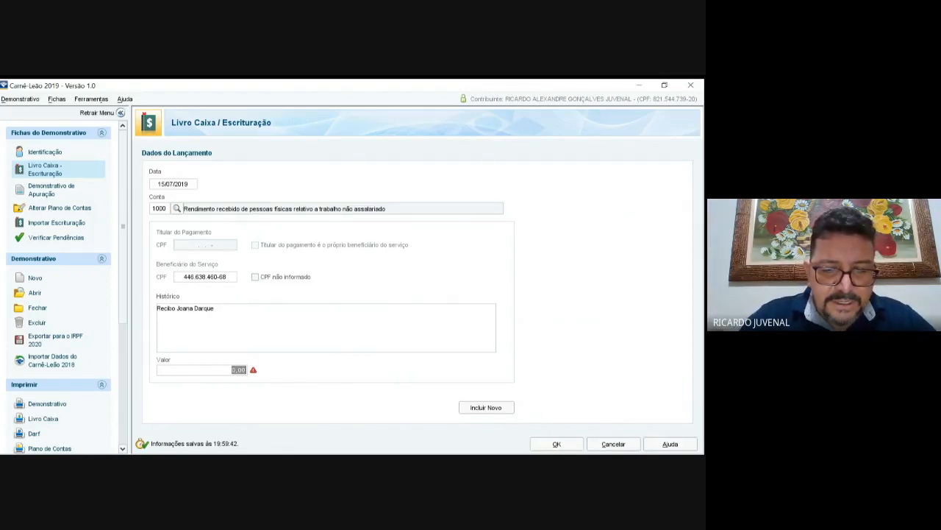
{"action": "type", "text": "6000"}
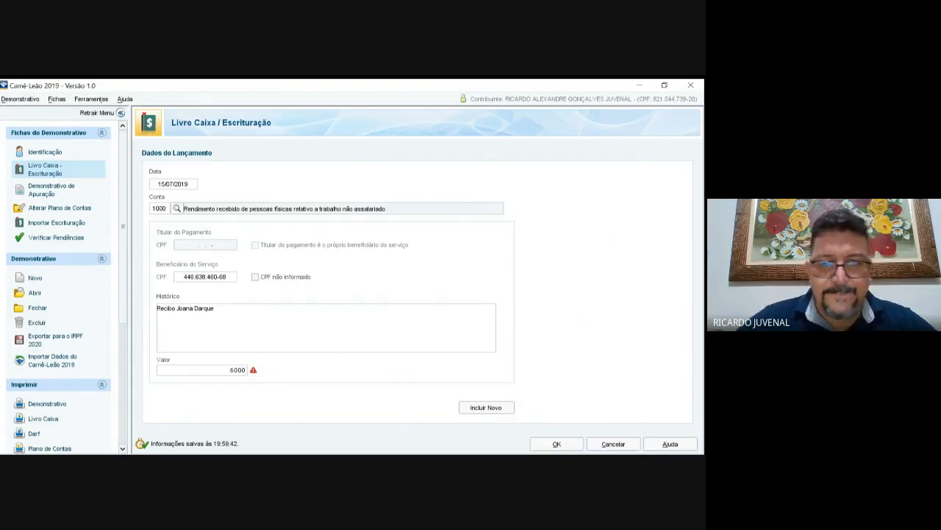
{"action": "left_click", "coordinate": [556, 444]}
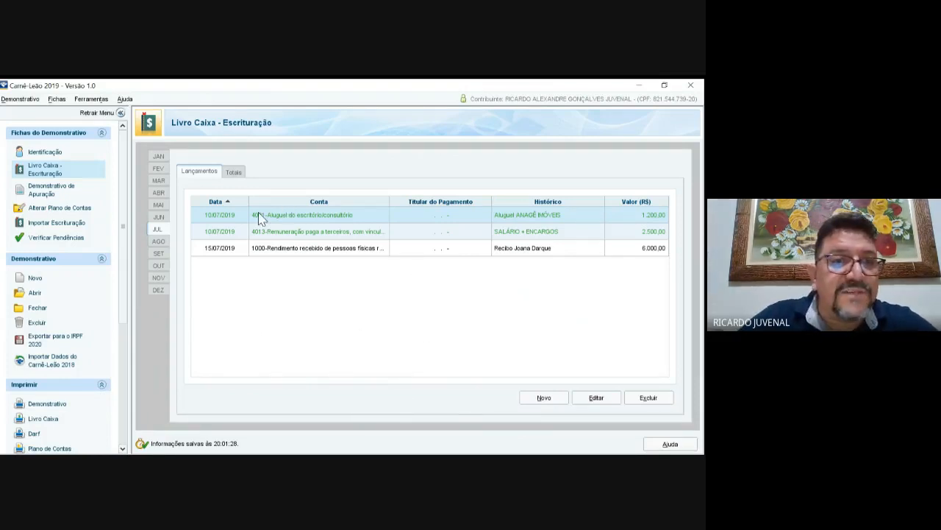
{"action": "left_click", "coordinate": [158, 156]}
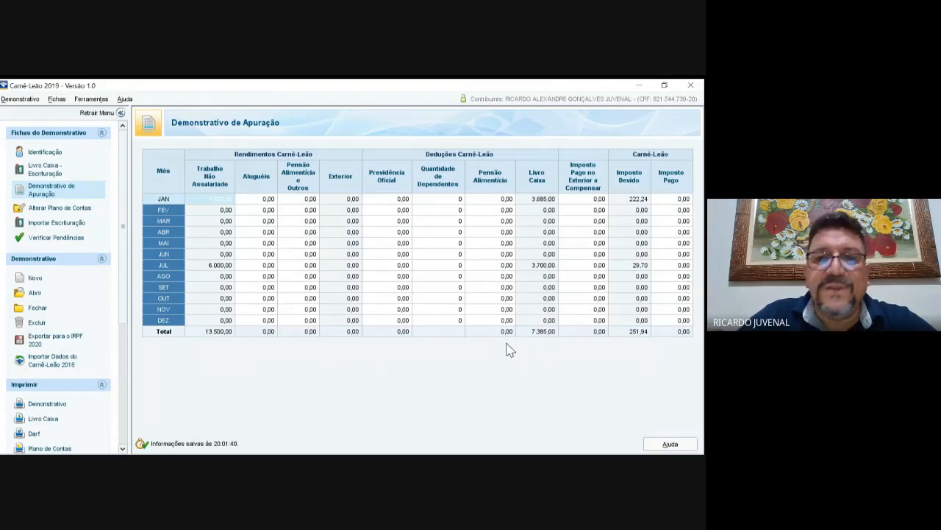
Step: Leave January's rental income unchanged and select July's row in the apuração table
{"action": "key", "text": "Tab"}
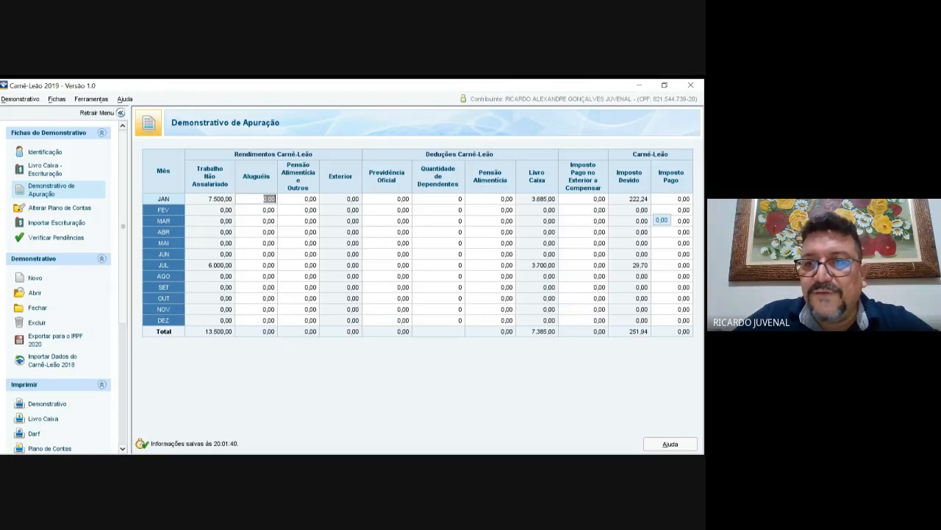
{"action": "left_click", "coordinate": [248, 263]}
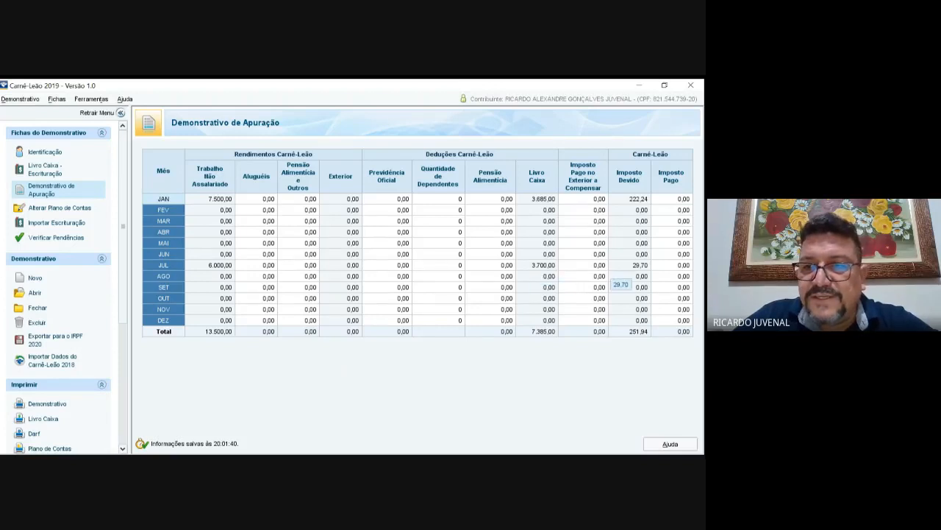
{"action": "left_click", "coordinate": [629, 265]}
Step: Close July's foreign-tax calculation and select January's Previdência Oficial cell
{"action": "left_click", "coordinate": [577, 265]}
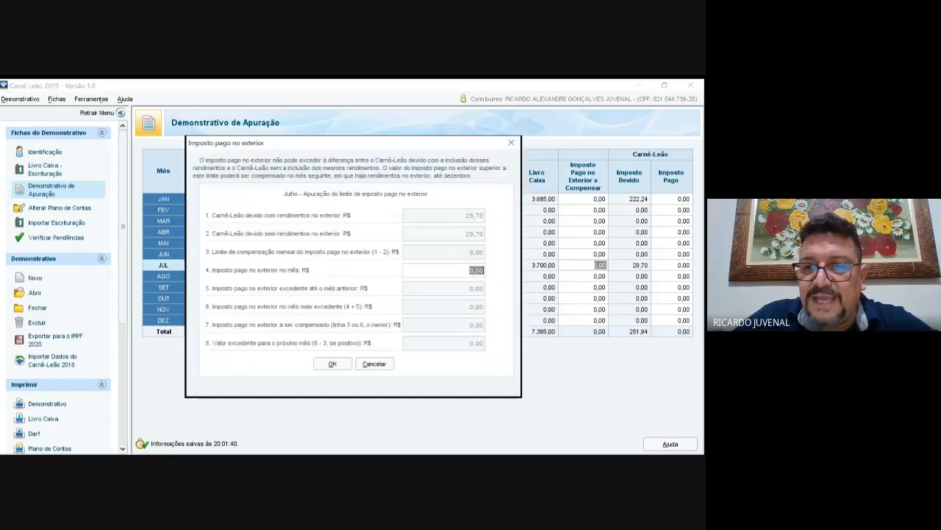
{"action": "key", "text": "Escape"}
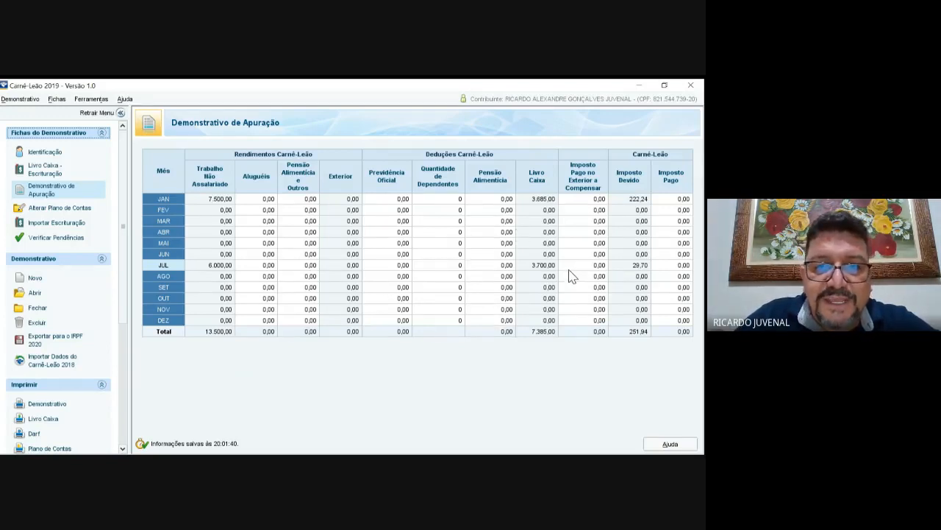
{"action": "left_click", "coordinate": [397, 199]}
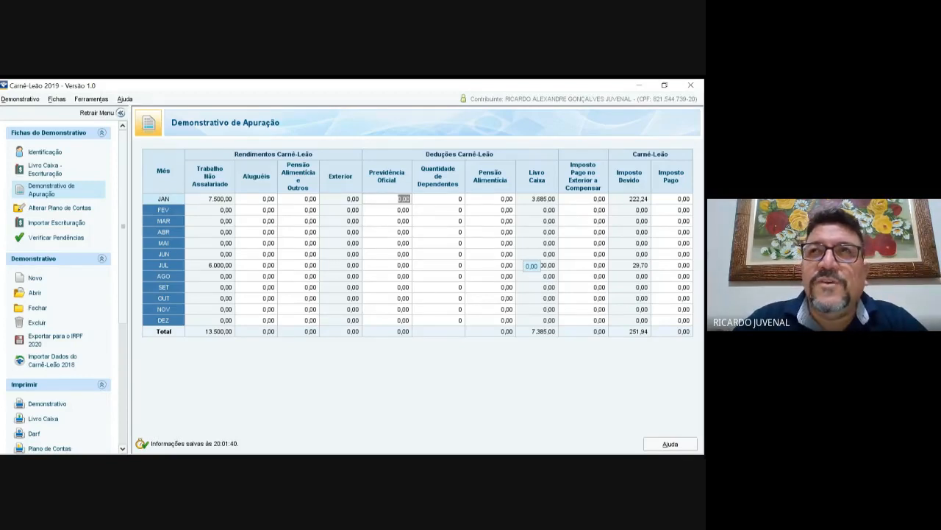
Step: Enter 209,00 as January's Previdência Oficial and try 2 dependents
{"action": "type", "text": "2"}
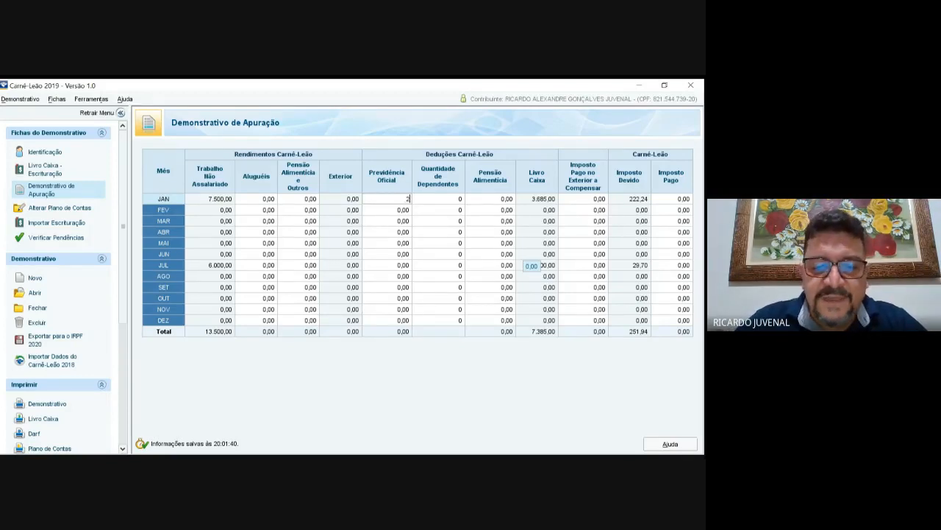
{"action": "type", "text": "09"}
{"action": "key", "text": "Tab"}
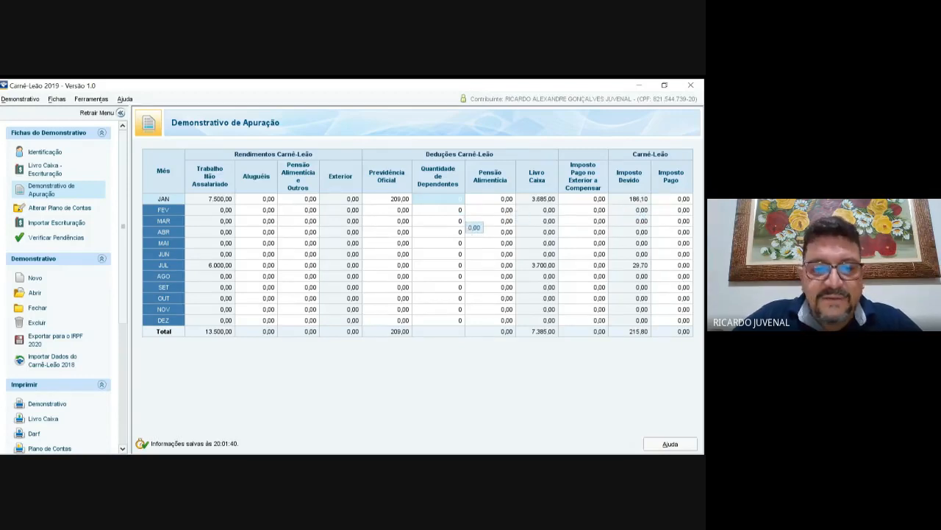
{"action": "type", "text": "2"}
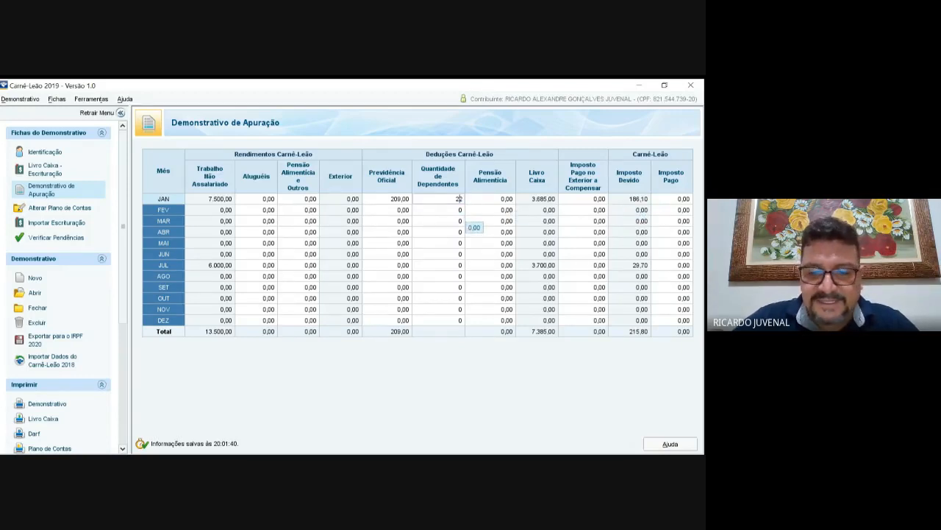
{"action": "key", "text": "BackSpace"}
{"action": "key", "text": "Tab"}
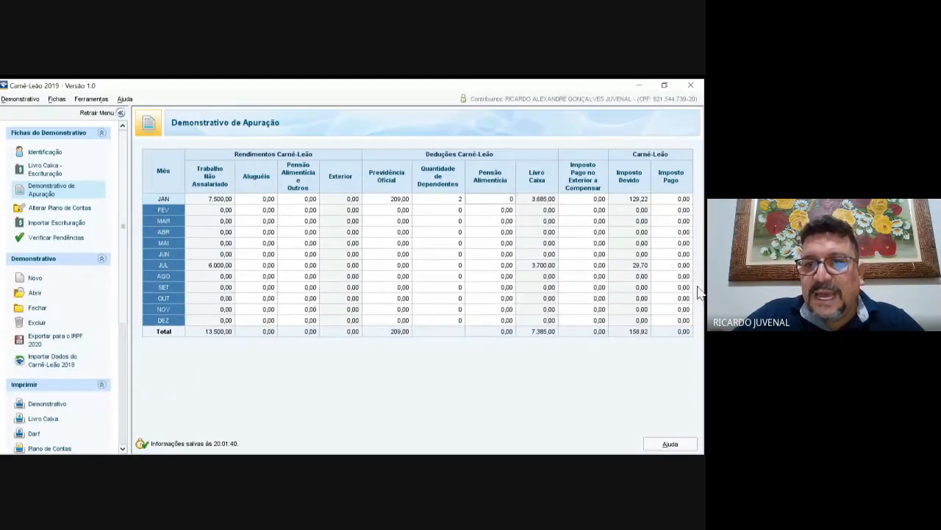
{"action": "key", "text": "Tab"}
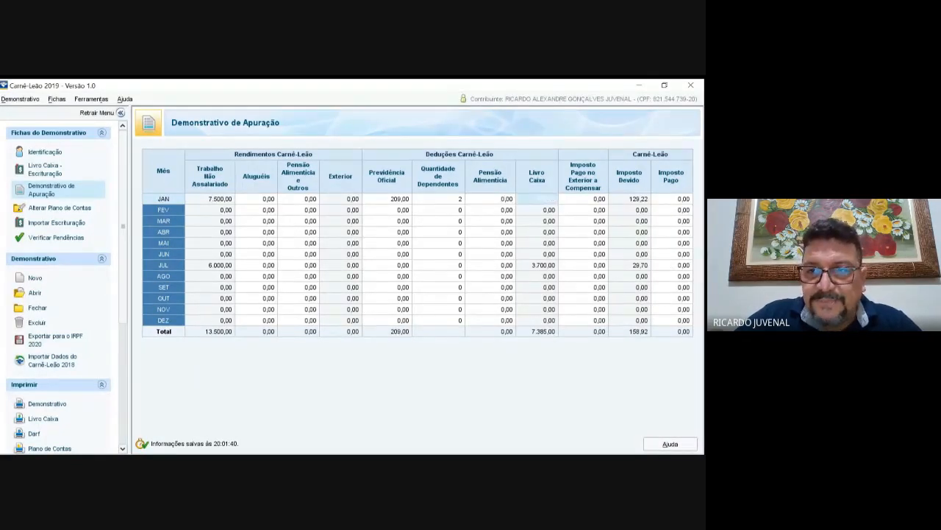
Step: Glance at February's foreign-tax calculation, then reset January's dependents to 0
{"action": "left_click", "coordinate": [582, 211]}
{"action": "key", "text": "Escape"}
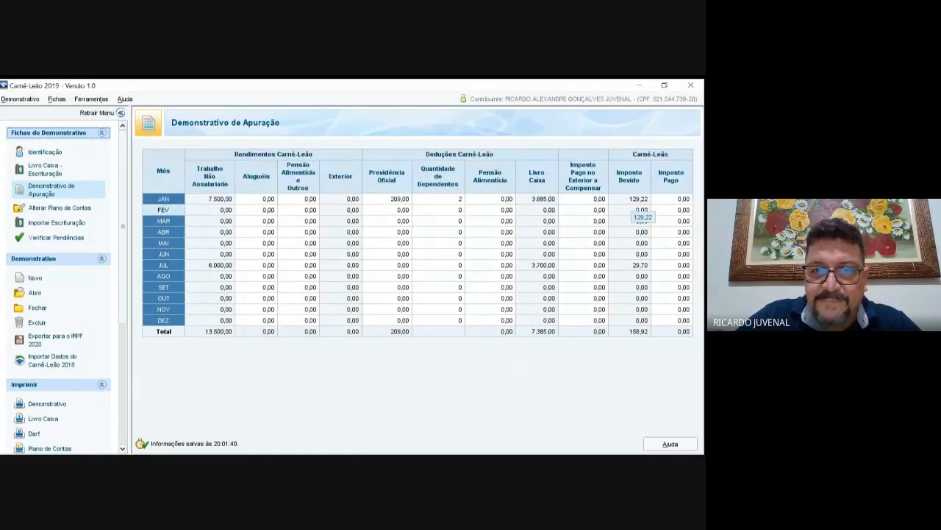
{"action": "left_click", "coordinate": [460, 199]}
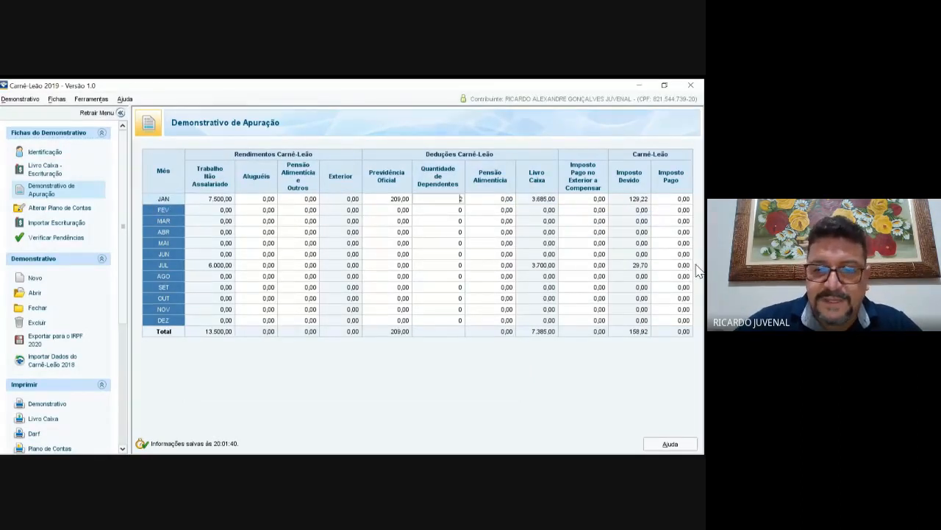
{"action": "key", "text": "Delete"}
{"action": "key", "text": "Tab"}
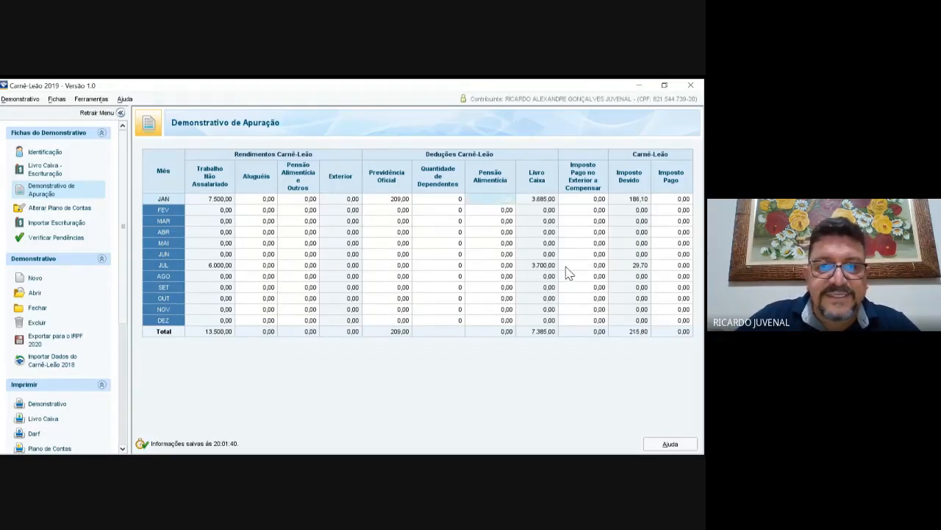
{"action": "key", "text": "Tab"}
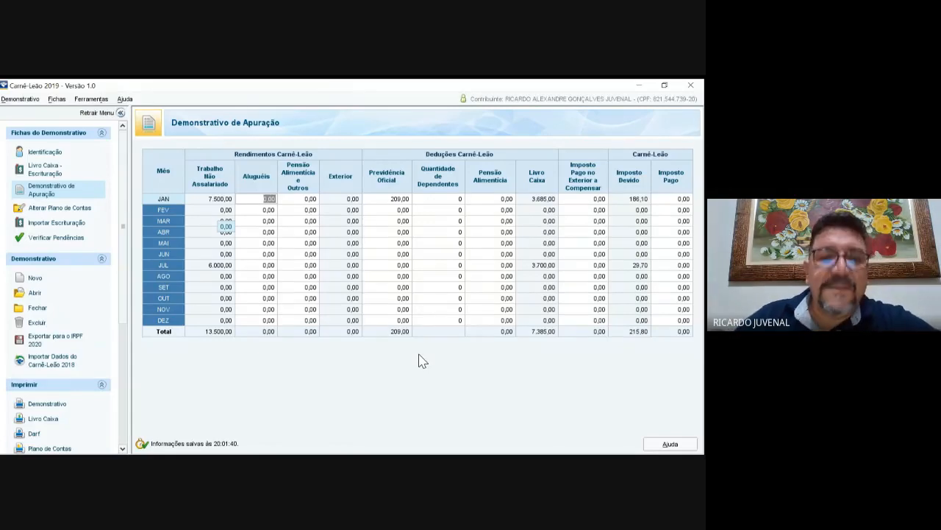
{"action": "type", "text": "15"}
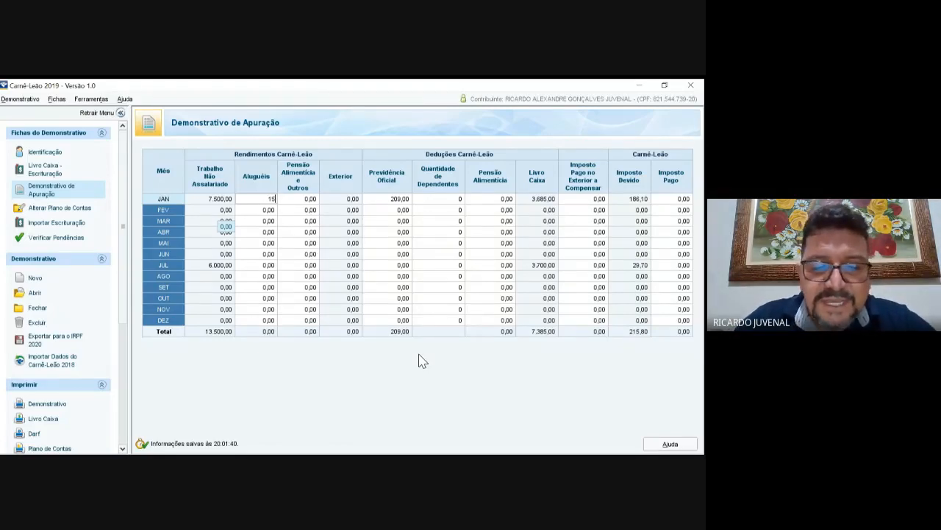
{"action": "type", "text": "00"}
{"action": "key", "text": "Tab"}
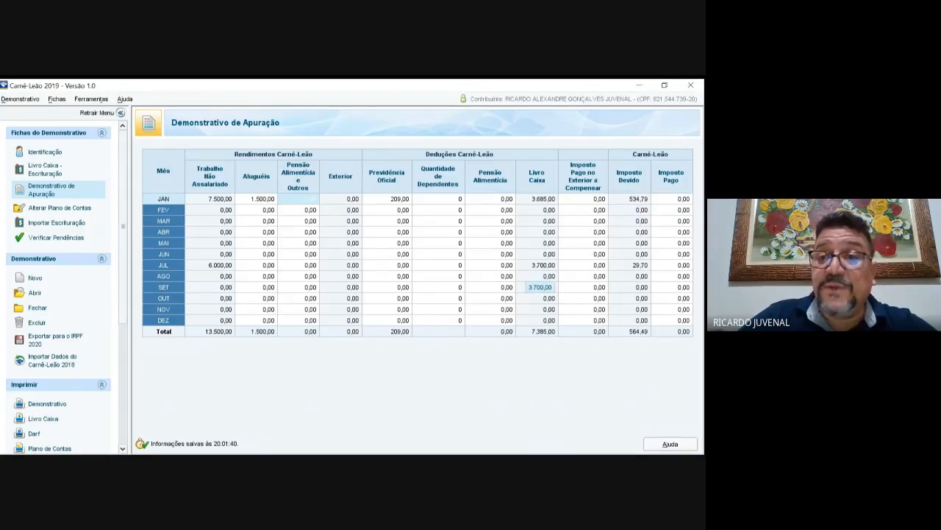
{"action": "double_click", "coordinate": [598, 199]}
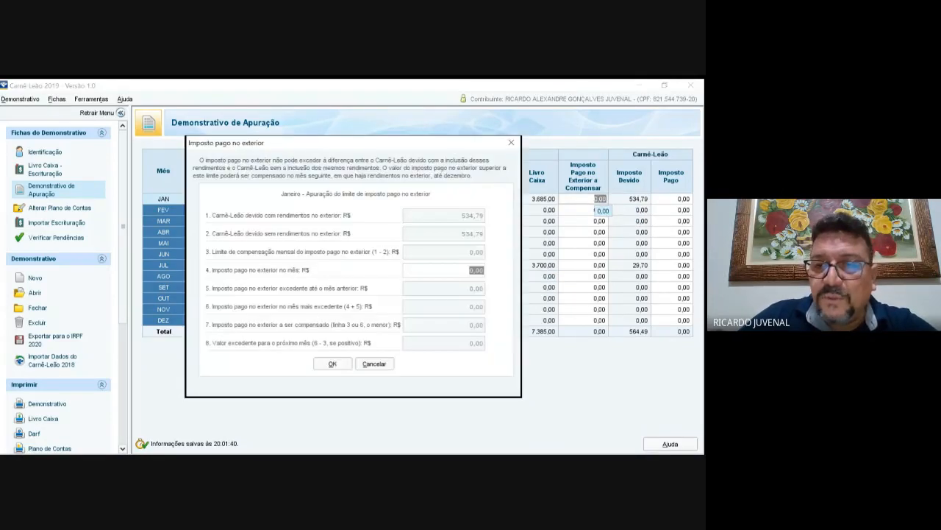
{"action": "key", "text": "Escape"}
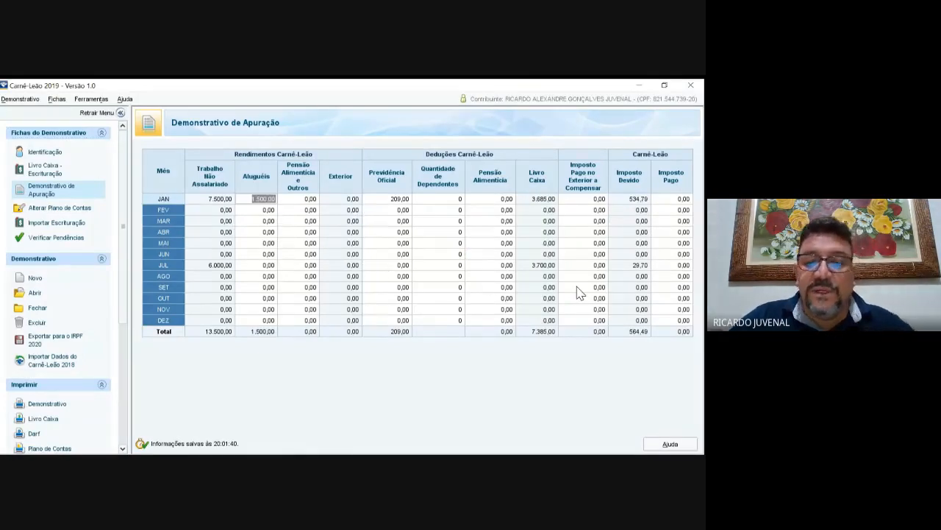
{"action": "type", "text": "0"}
{"action": "key", "text": "Tab"}
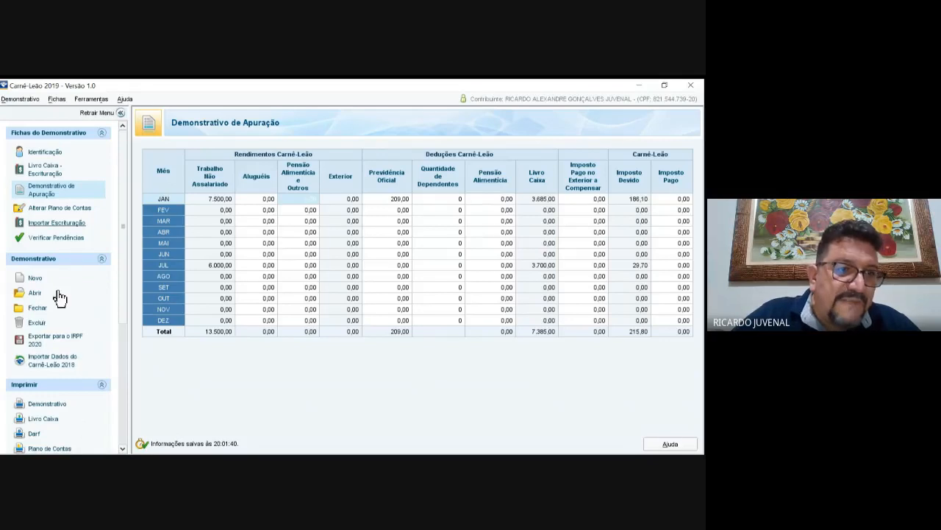
Step: Print the taxpayer's January Darf with the Visualizar on-screen option
{"action": "scroll", "coordinate": [74, 367], "scroll_direction": "down", "scroll_amount": 1}
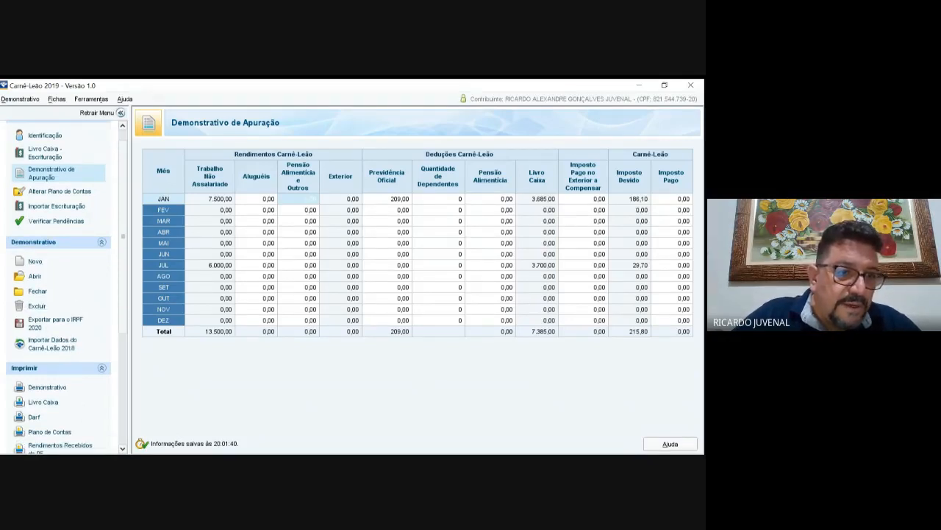
{"action": "scroll", "coordinate": [34, 400], "scroll_direction": "down", "scroll_amount": 1}
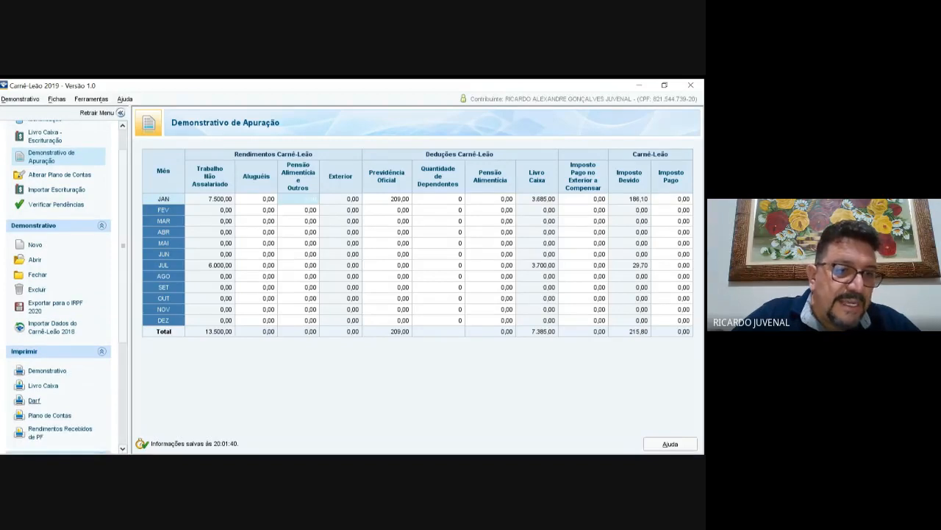
{"action": "left_click", "coordinate": [34, 400]}
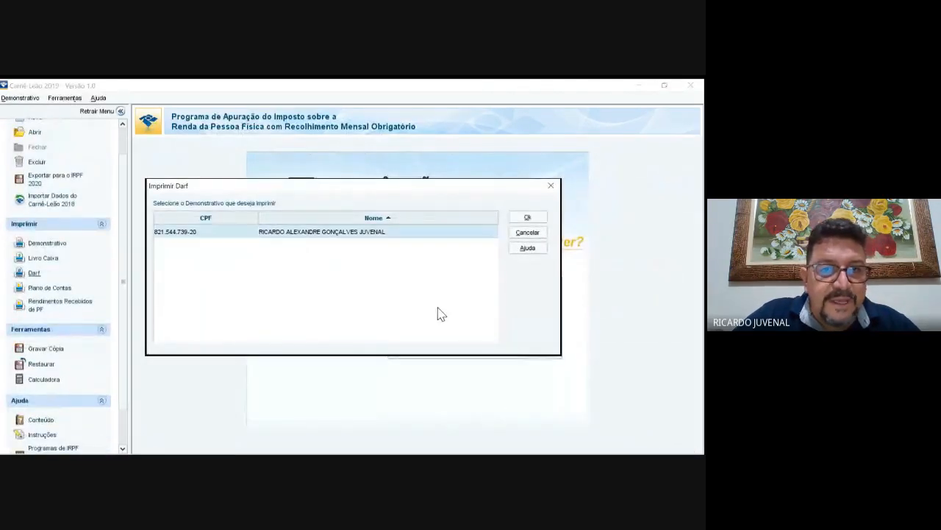
{"action": "key", "text": "Return"}
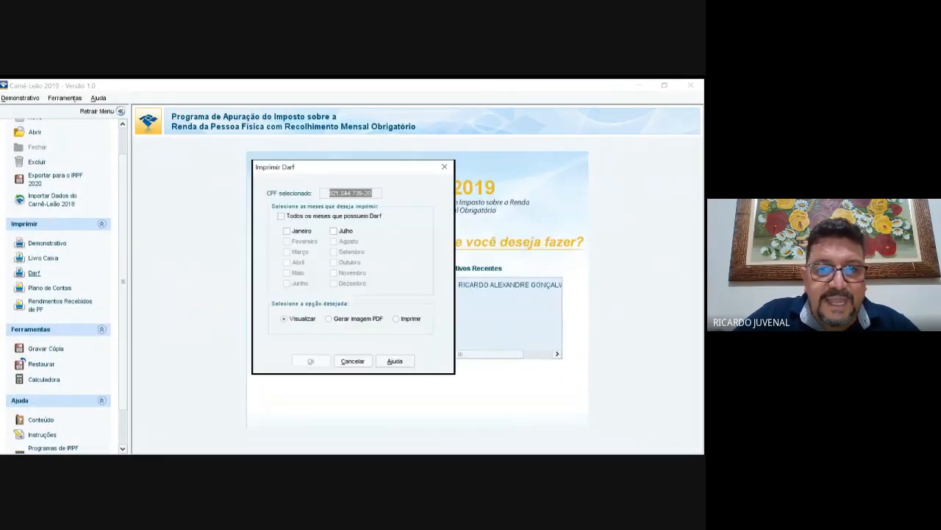
{"action": "left_click", "coordinate": [287, 231]}
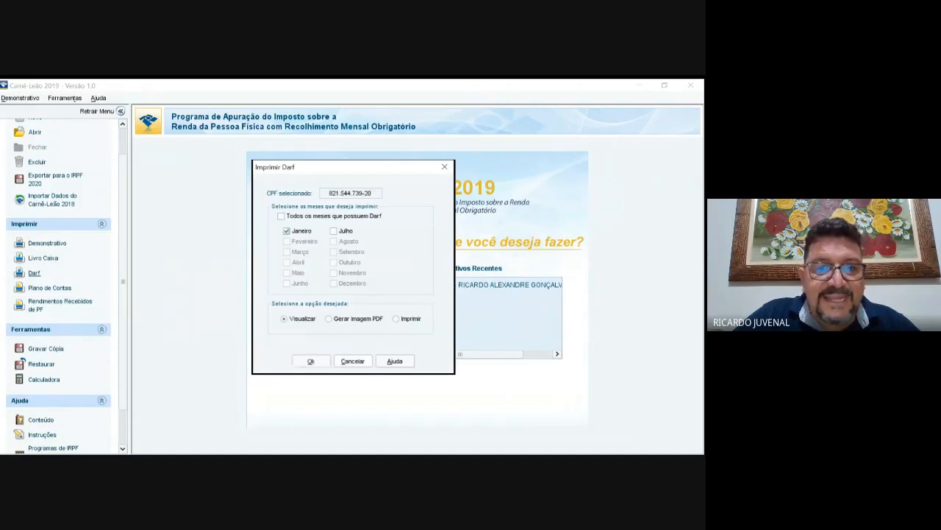
{"action": "left_click", "coordinate": [310, 362]}
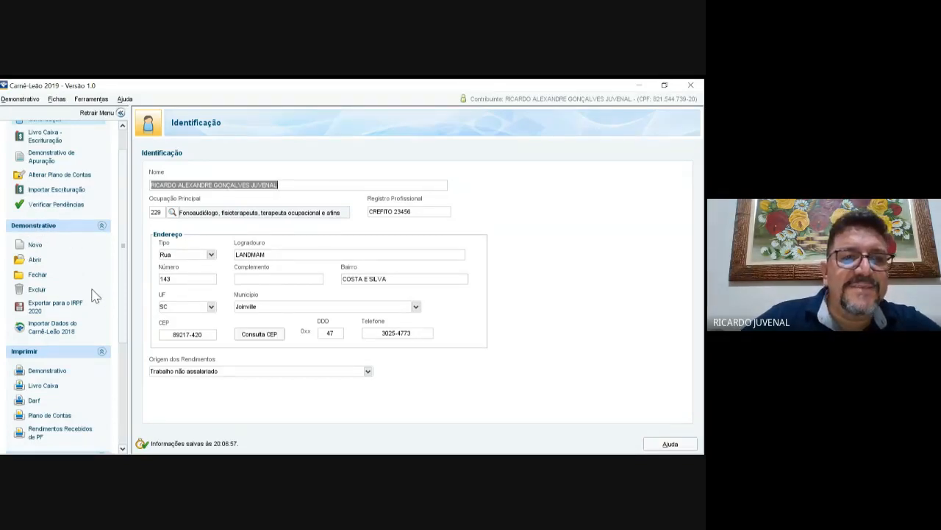
Step: Start demonstrativo printing and confirm the taxpayer's row
{"action": "scroll", "coordinate": [114, 424], "scroll_direction": "down", "scroll_amount": 1}
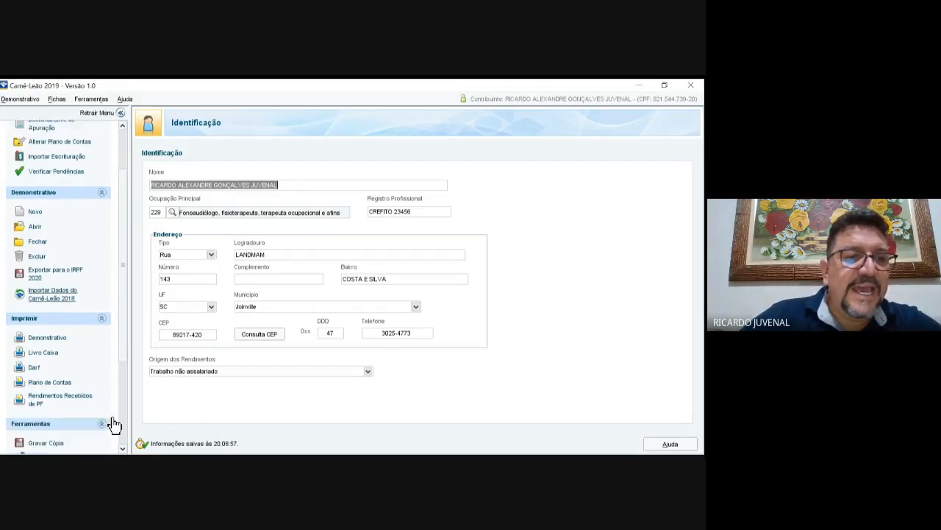
{"action": "scroll", "coordinate": [114, 424], "scroll_direction": "down", "scroll_amount": 1}
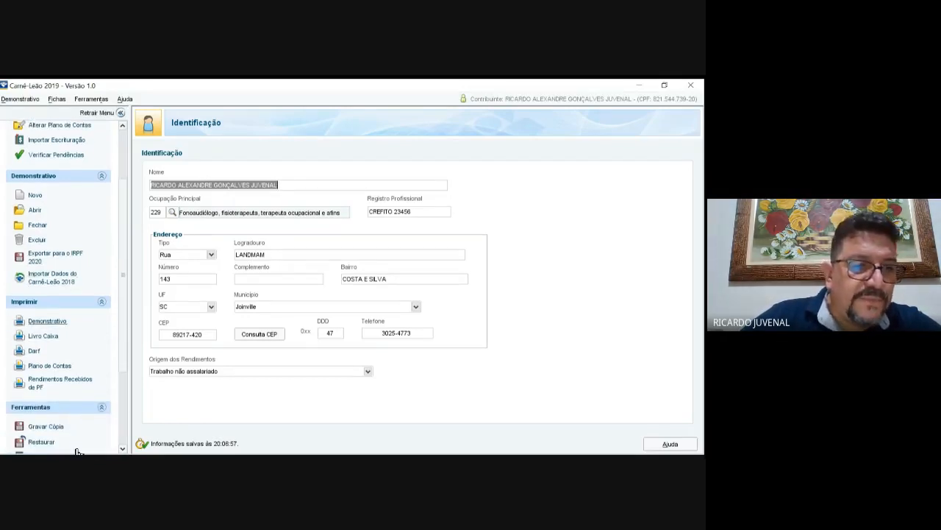
{"action": "left_click", "coordinate": [47, 321]}
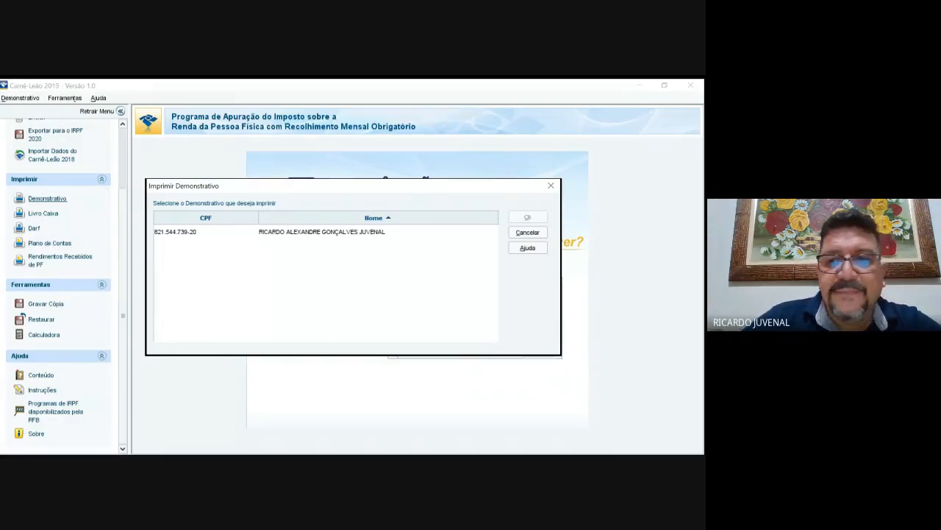
{"action": "key", "text": "Down"}
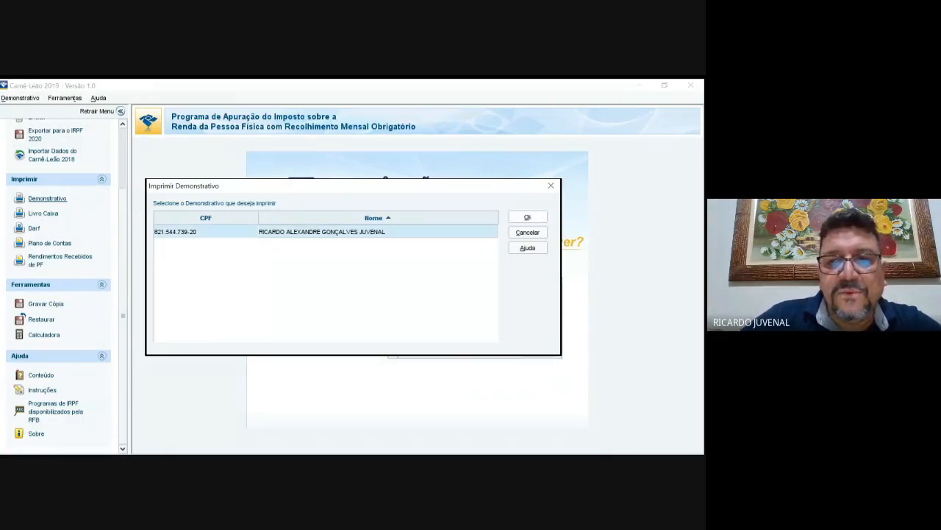
{"action": "key", "text": "Return"}
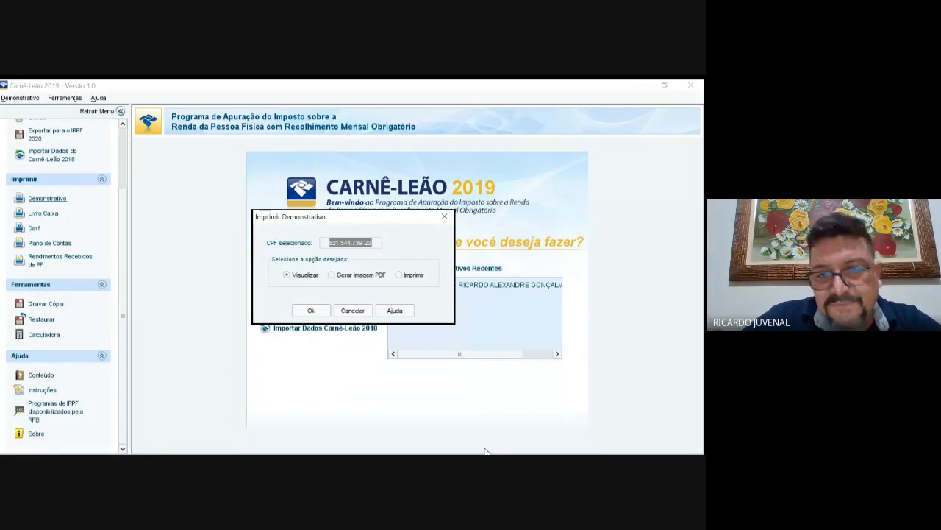
Step: View the demonstrativo on screen, then go to Livro Caixa – Escrituração
{"action": "key", "text": "Return"}
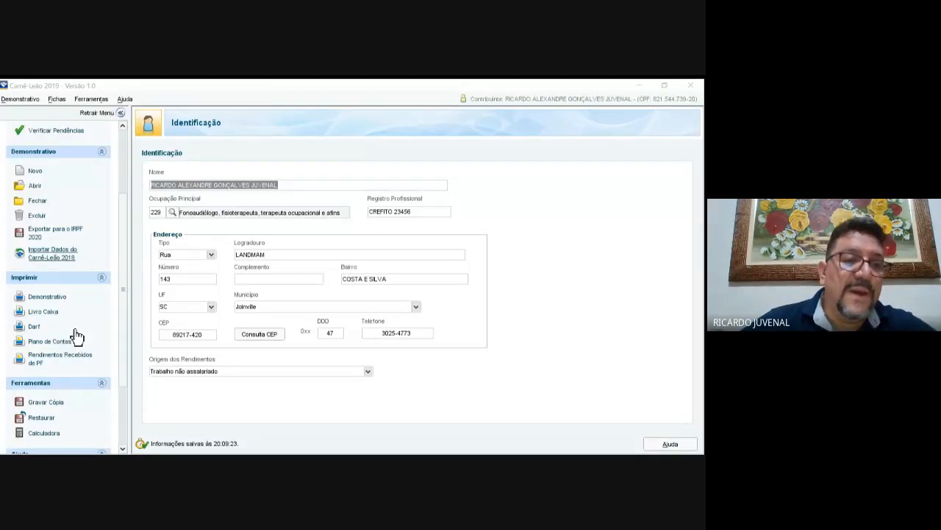
{"action": "scroll", "coordinate": [74, 305], "scroll_direction": "up", "scroll_amount": 1}
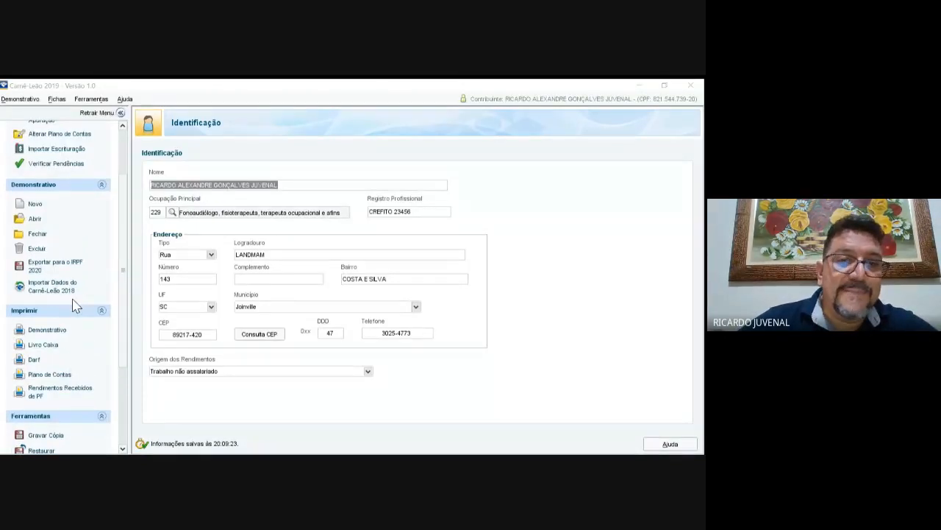
{"action": "scroll", "coordinate": [65, 298], "scroll_direction": "up", "scroll_amount": 1}
{"action": "scroll", "coordinate": [68, 243], "scroll_direction": "up", "scroll_amount": 1}
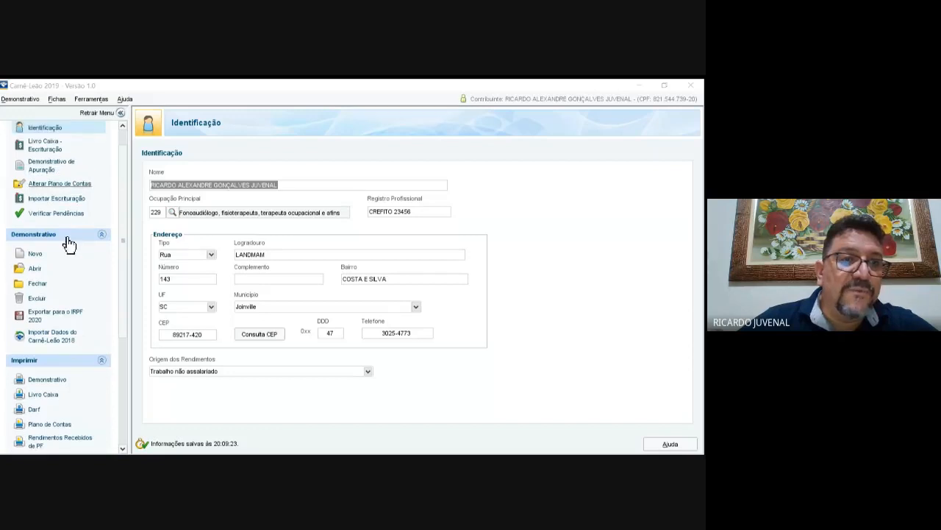
{"action": "left_click", "coordinate": [83, 181]}
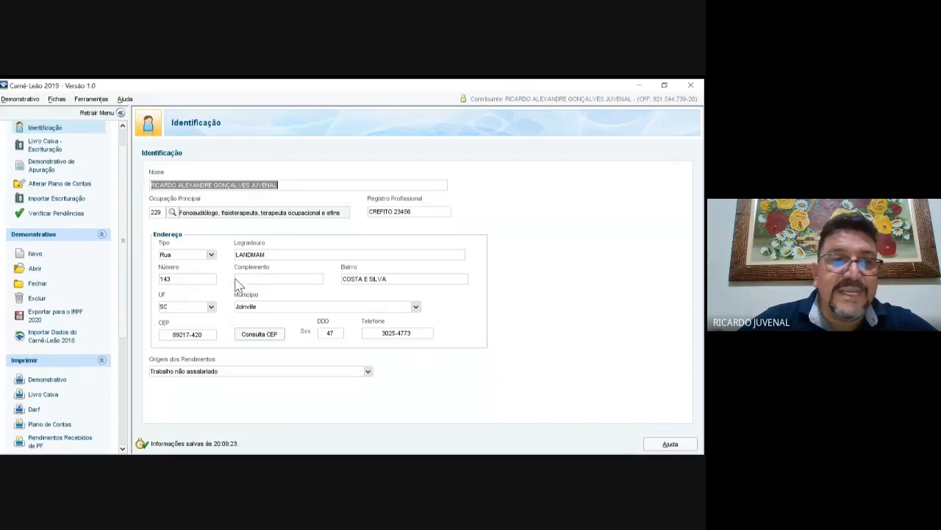
{"action": "left_click", "coordinate": [44, 144]}
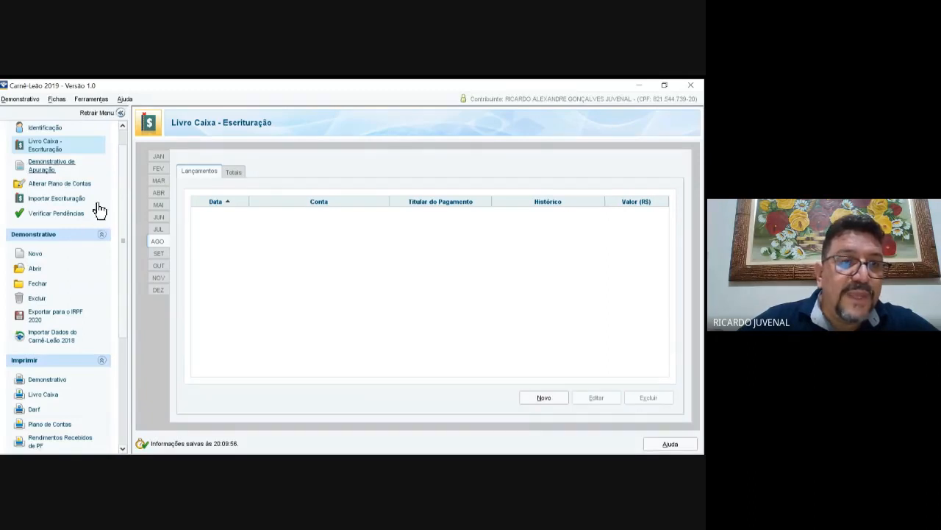
Step: Review the monthly apuração totals, then show February's Livro Caixa entries
{"action": "left_click", "coordinate": [51, 166]}
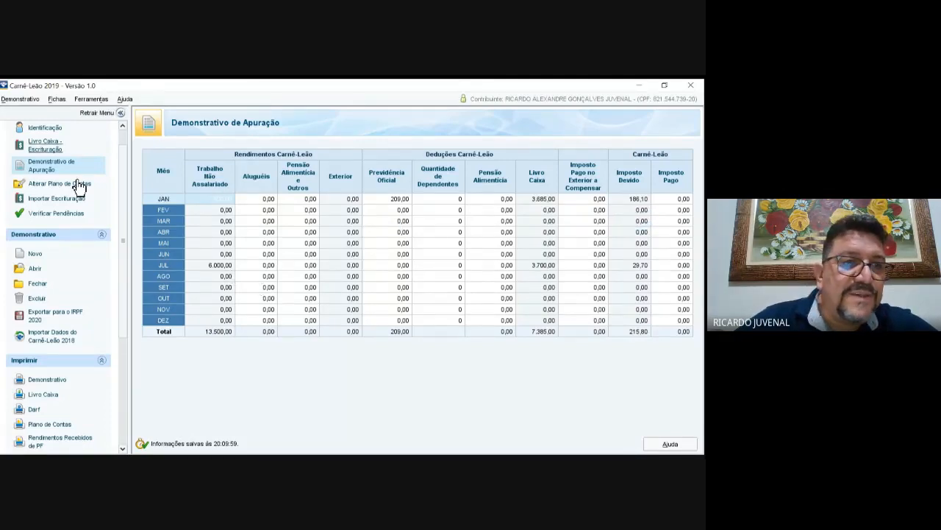
{"action": "left_click", "coordinate": [63, 146]}
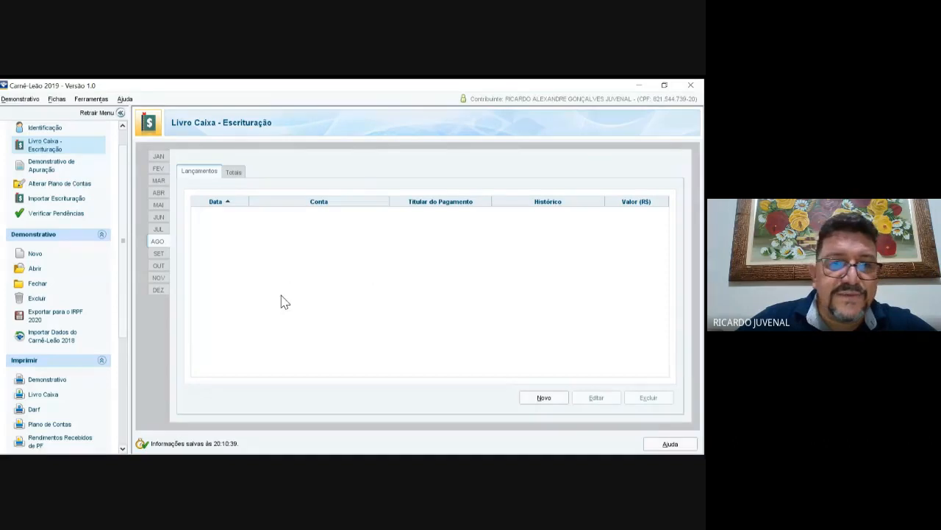
{"action": "left_click", "coordinate": [159, 168]}
Step: Start a February entry dated 08/02/2019 with the payer's CPF, also marked as beneficiary
{"action": "left_click", "coordinate": [544, 397]}
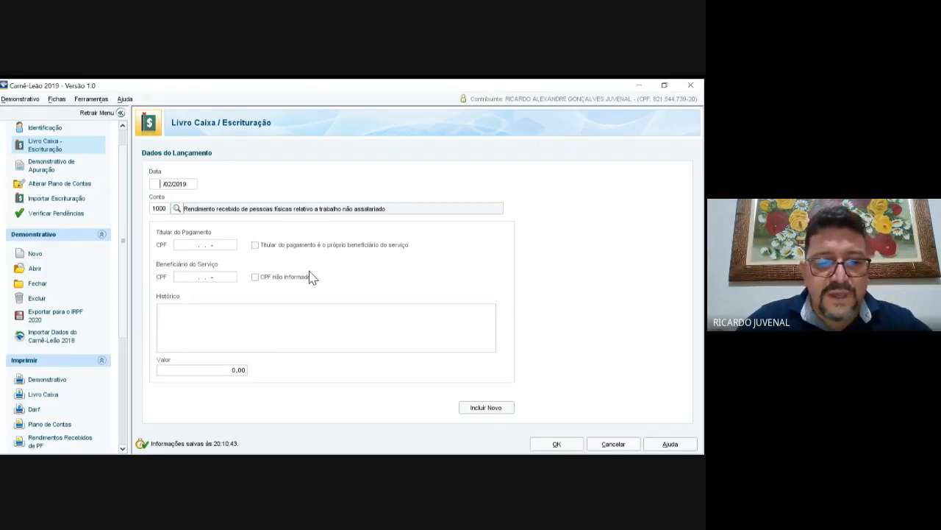
{"action": "type", "text": "08"}
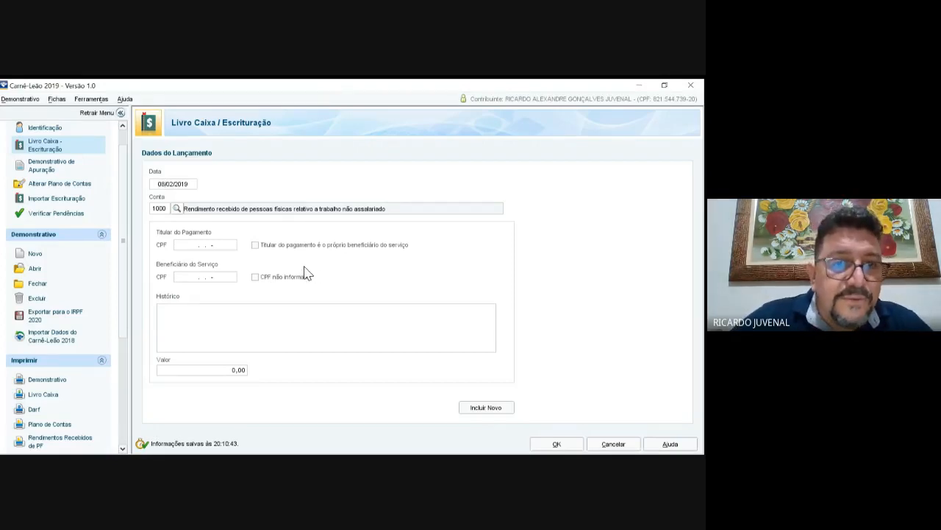
{"action": "key", "text": "Tab"}
{"action": "key", "text": "Tab"}
{"action": "key", "text": "Tab"}
{"action": "key", "text": "Tab"}
{"action": "key", "text": "shift+Tab"}
{"action": "key", "text": "shift+Tab"}
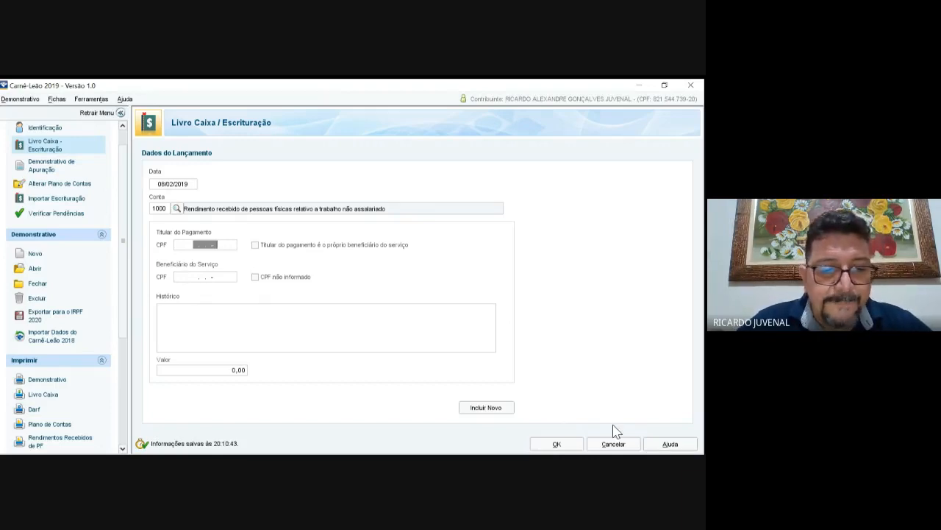
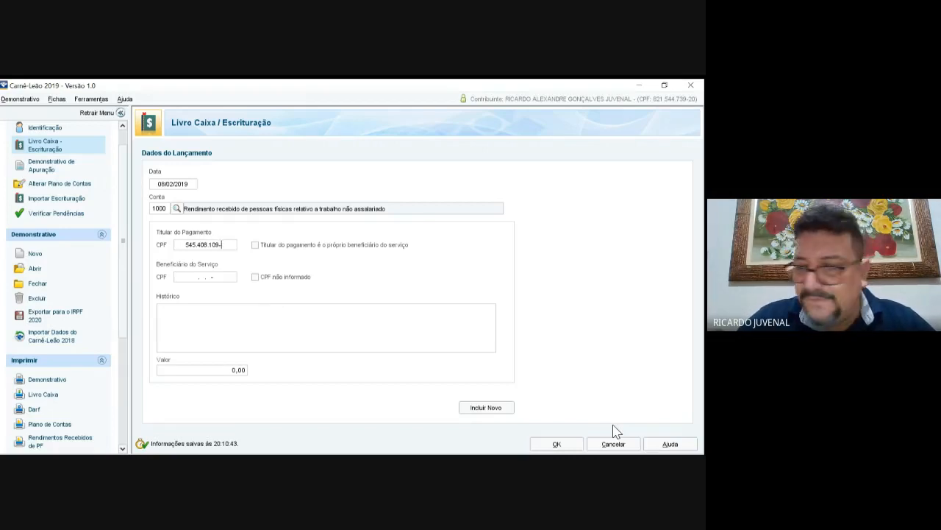
{"action": "key", "text": "Tab"}
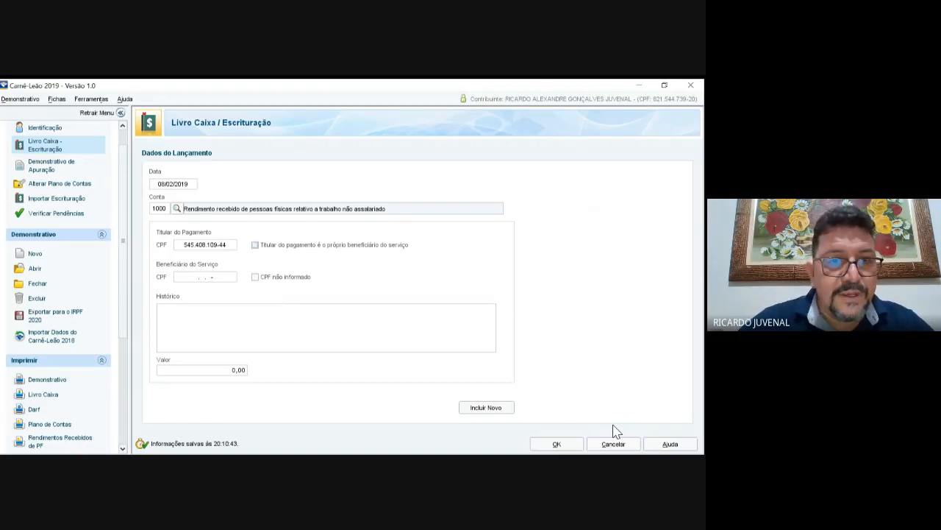
{"action": "key", "text": "space"}
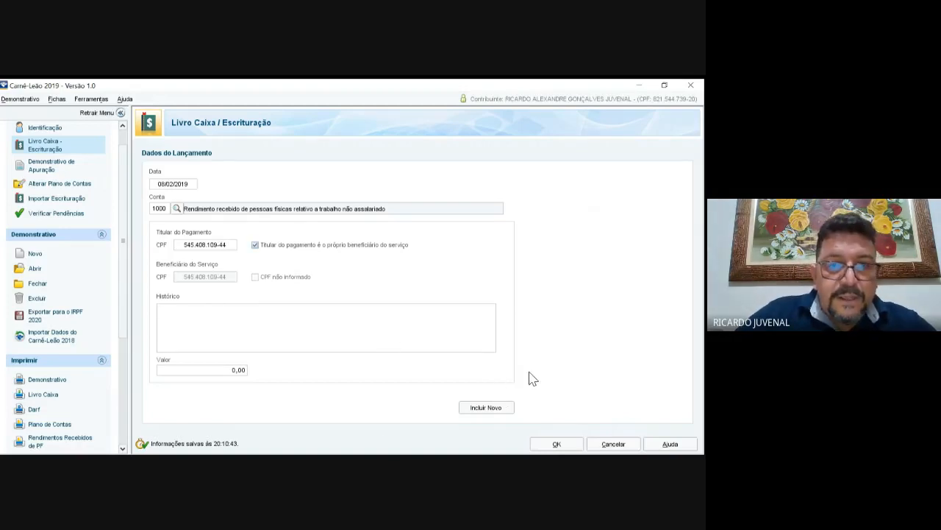
{"action": "key", "text": "Tab"}
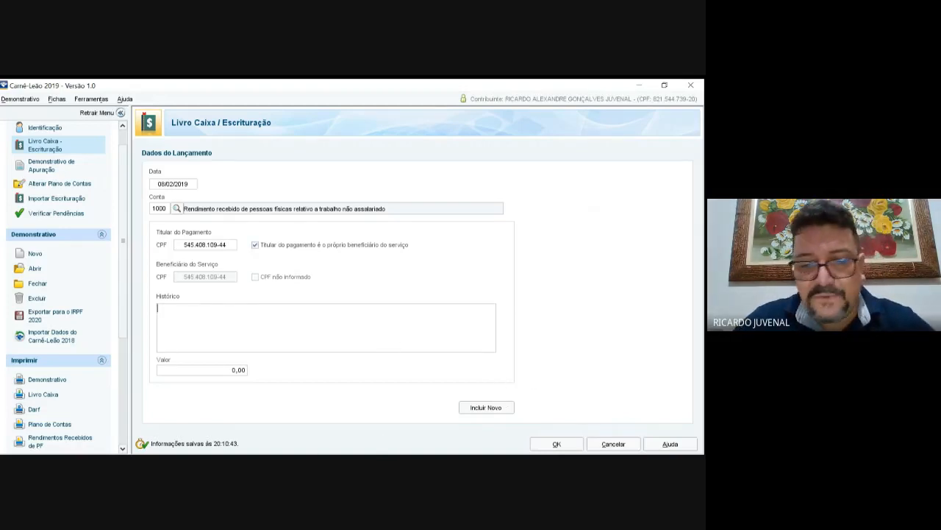
Step: Describe it as a receipt from the payer with value 2.500,00 and save the entry
{"action": "type", "text": "Recibo "}
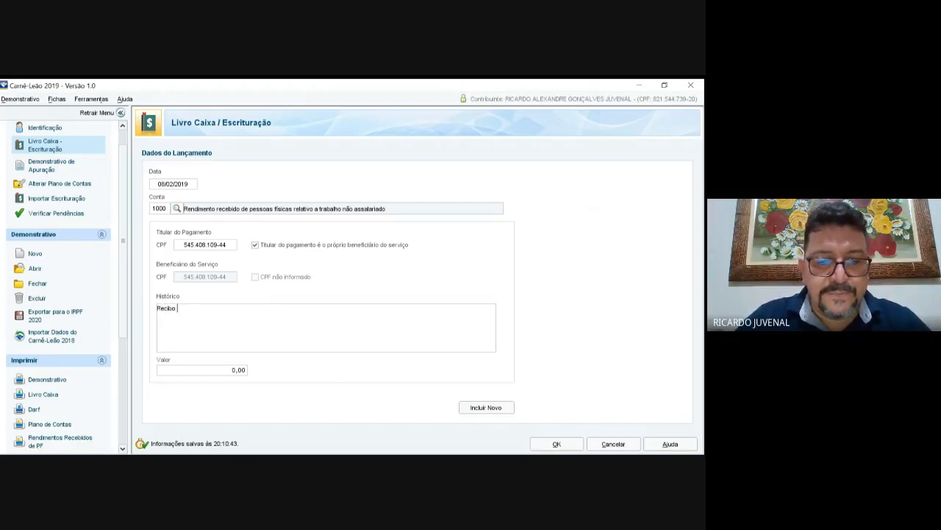
{"action": "type", "text": "Jo"}
{"action": "type", "text": "ao"}
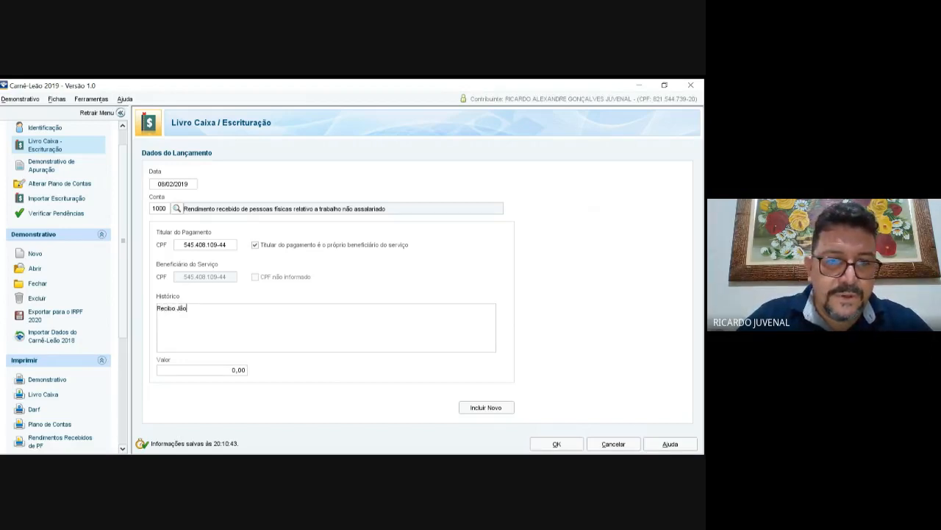
{"action": "key", "text": "BackSpace"}
{"action": "key", "text": "BackSpace"}
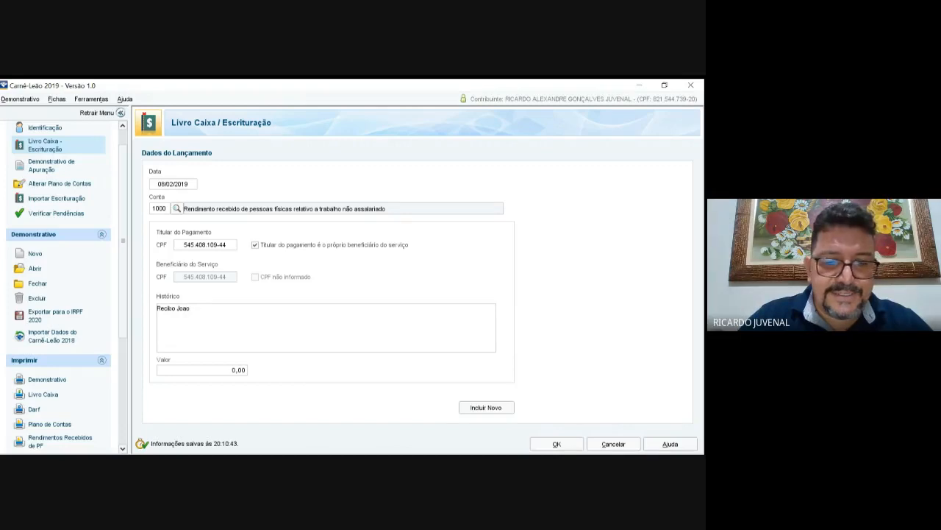
{"action": "key", "text": "Tab"}
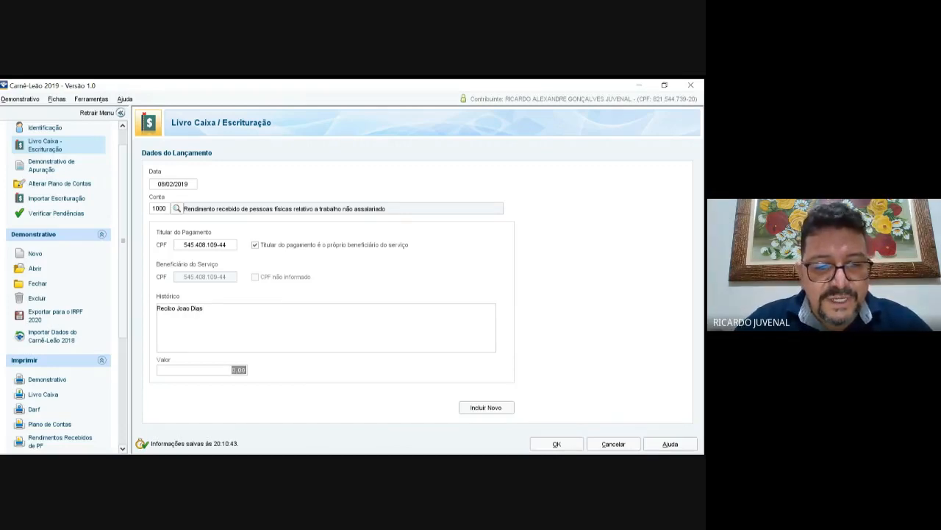
{"action": "type", "text": "2500"}
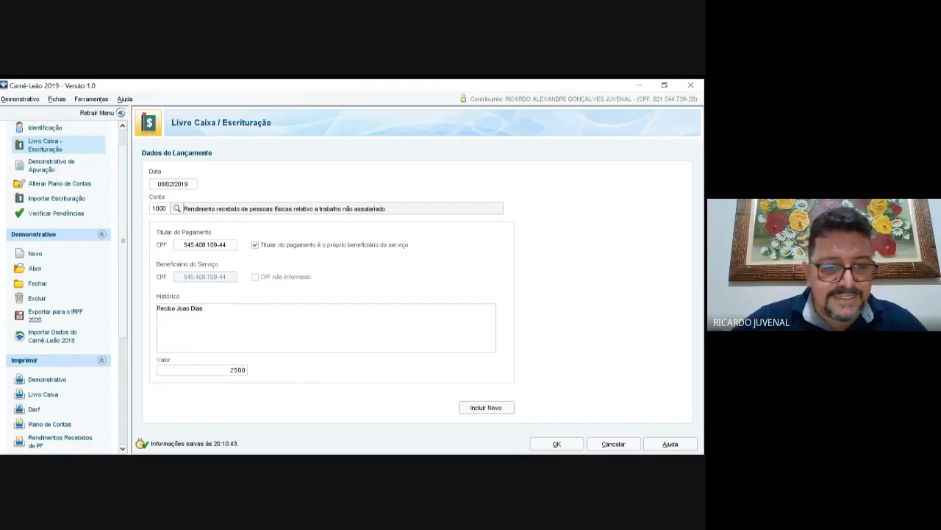
{"action": "key", "text": "Tab"}
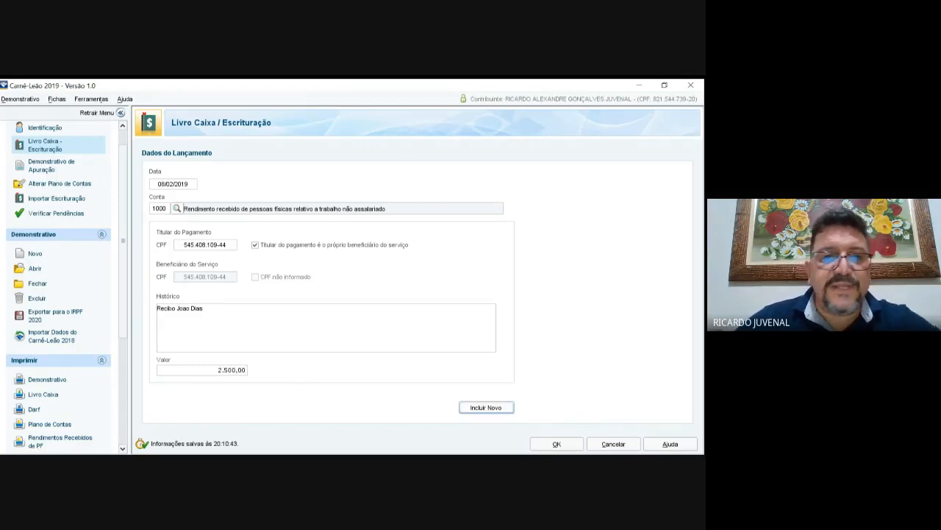
{"action": "key", "text": "Return"}
{"action": "left_click", "coordinate": [177, 208]}
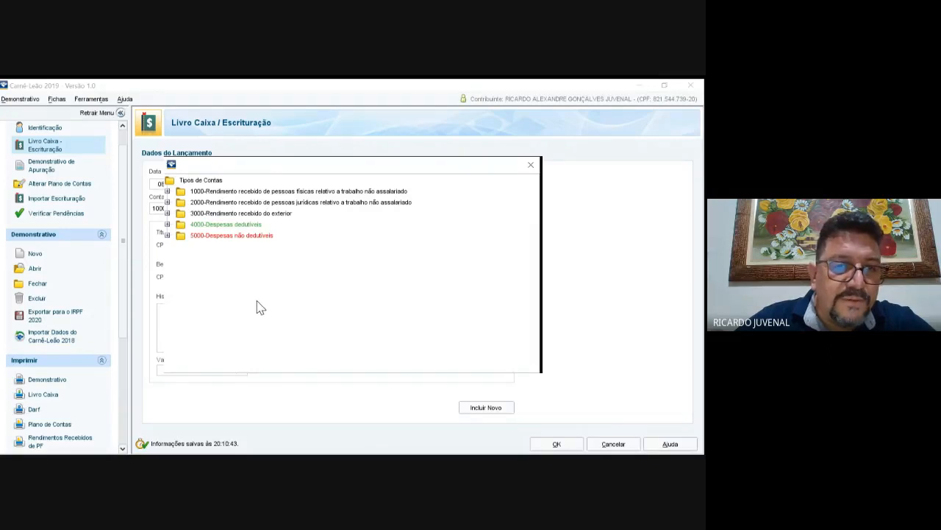
Step: Record office rent (account 4001) as 'Aluguel Anagé' for 1.200,00, then view the apuração
{"action": "left_click", "coordinate": [257, 301]}
{"action": "left_click", "coordinate": [349, 297]}
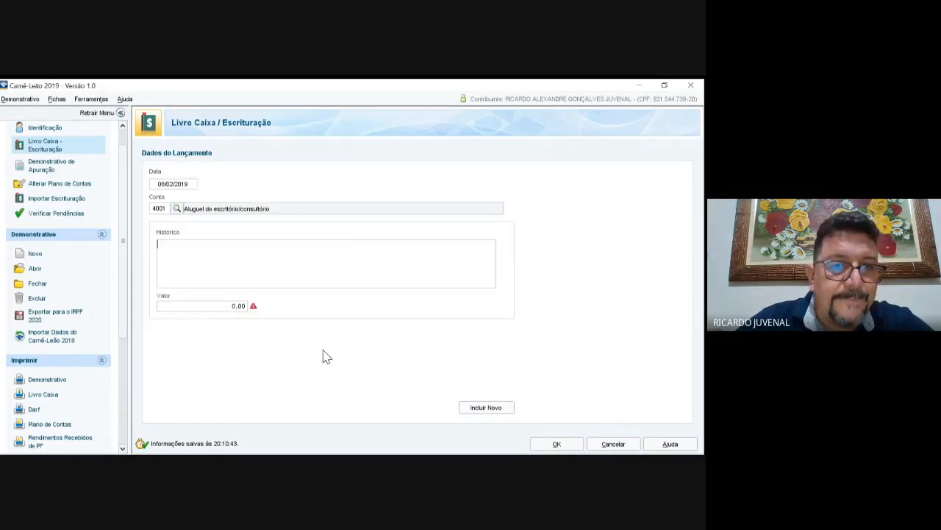
{"action": "type", "text": "Aluguel"}
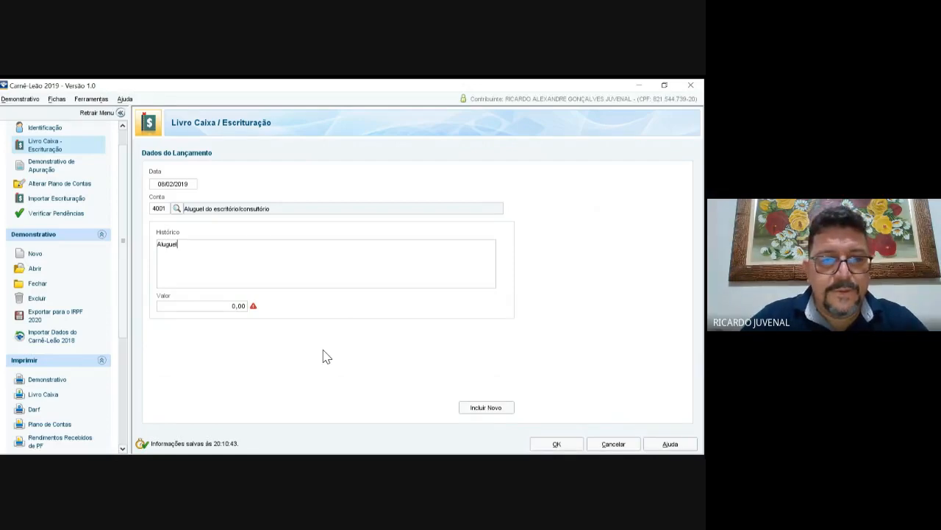
{"action": "type", "text": " Anagé"}
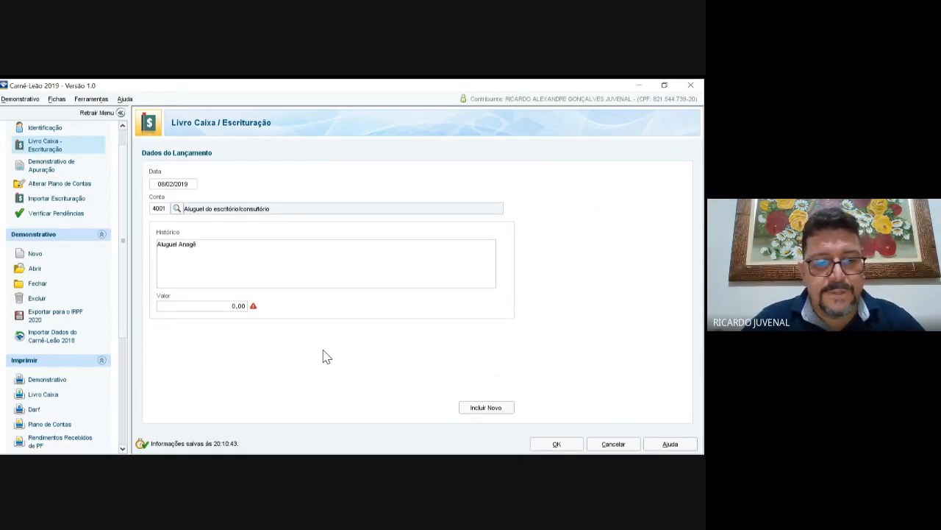
{"action": "key", "text": "Tab"}
{"action": "type", "text": "1200"}
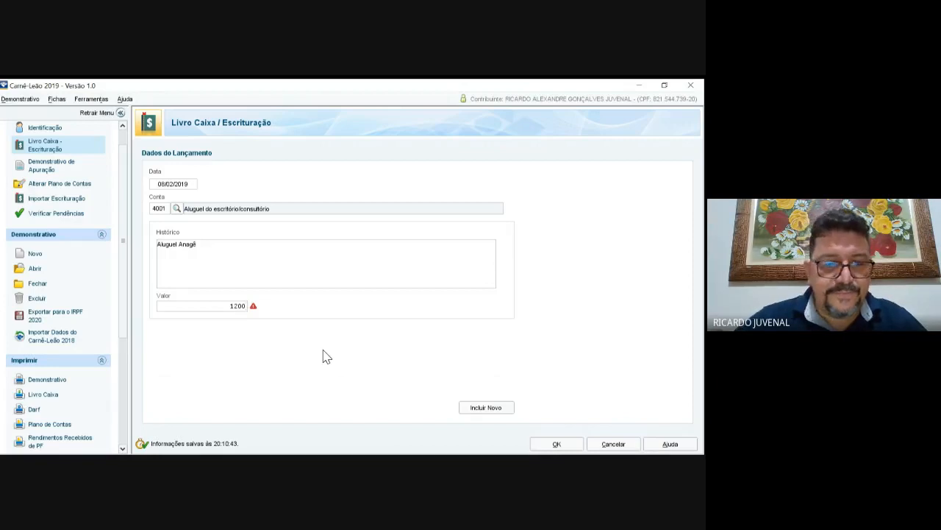
{"action": "key", "text": "Tab"}
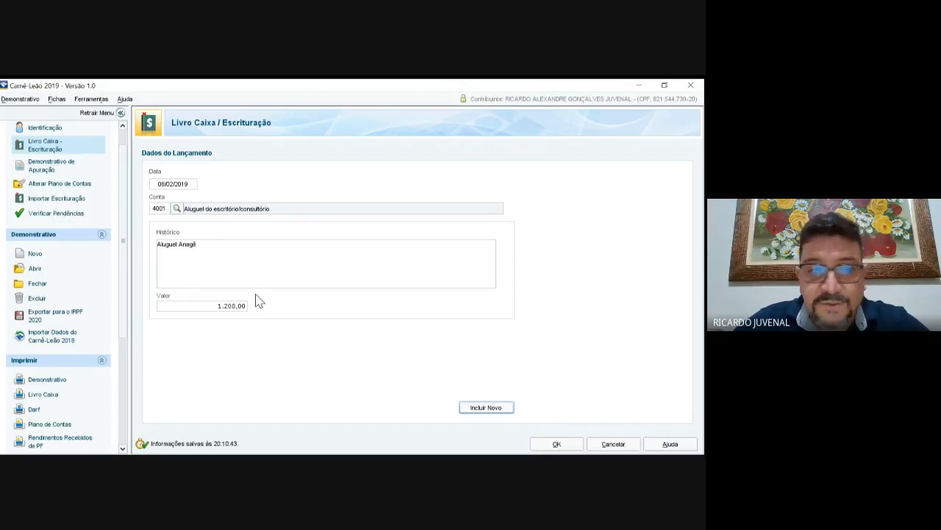
{"action": "left_click", "coordinate": [59, 166]}
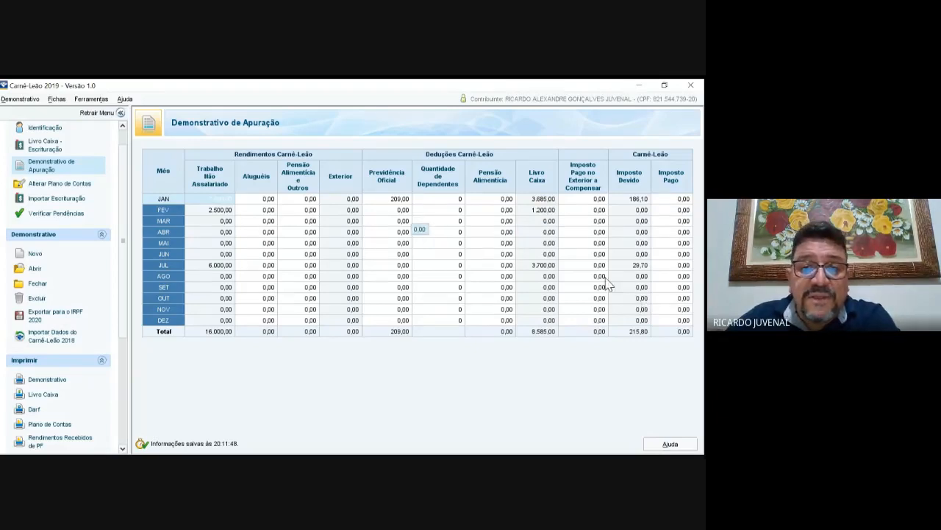
Step: Enter 209,00 as February's Previdência Oficial (yearly total 418,00), then go back to Livro Caixa – Escrituração
{"action": "left_click", "coordinate": [403, 210]}
{"action": "type", "text": "209"}
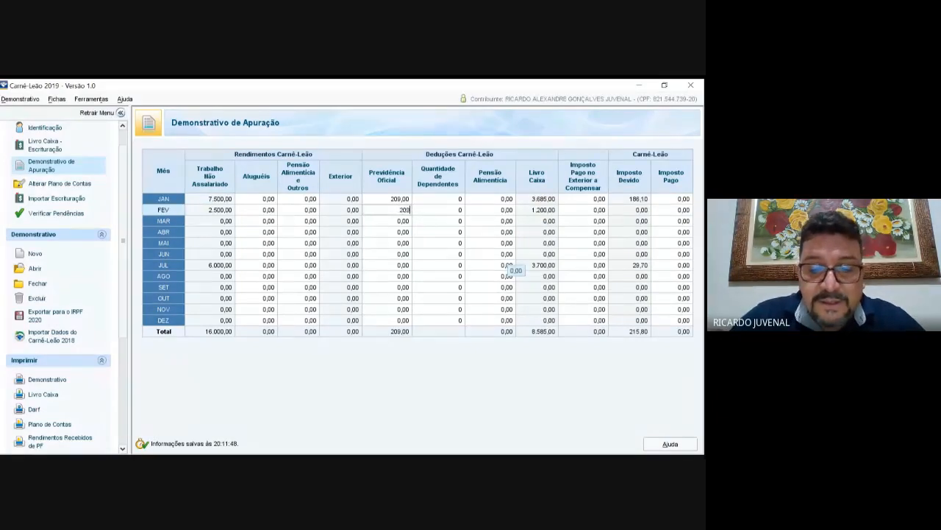
{"action": "key", "text": "Tab"}
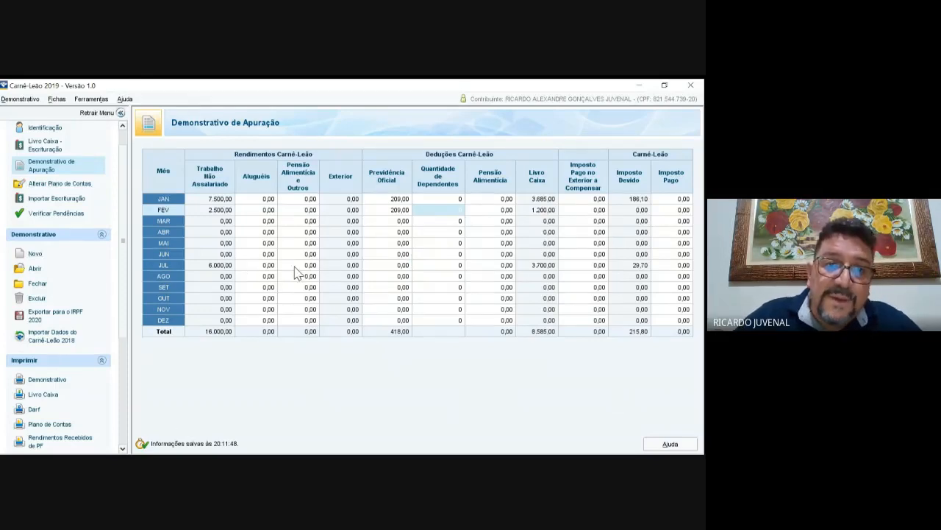
{"action": "left_click", "coordinate": [318, 257]}
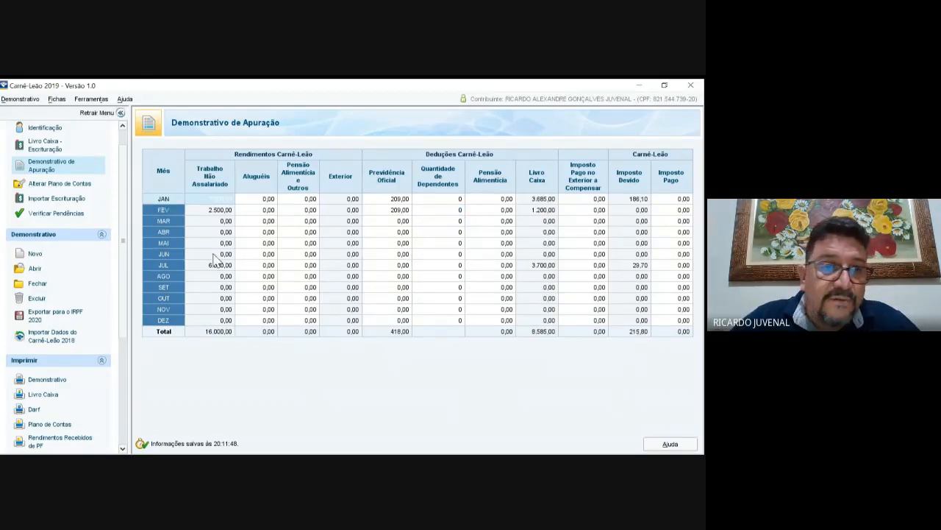
{"action": "left_click", "coordinate": [56, 145]}
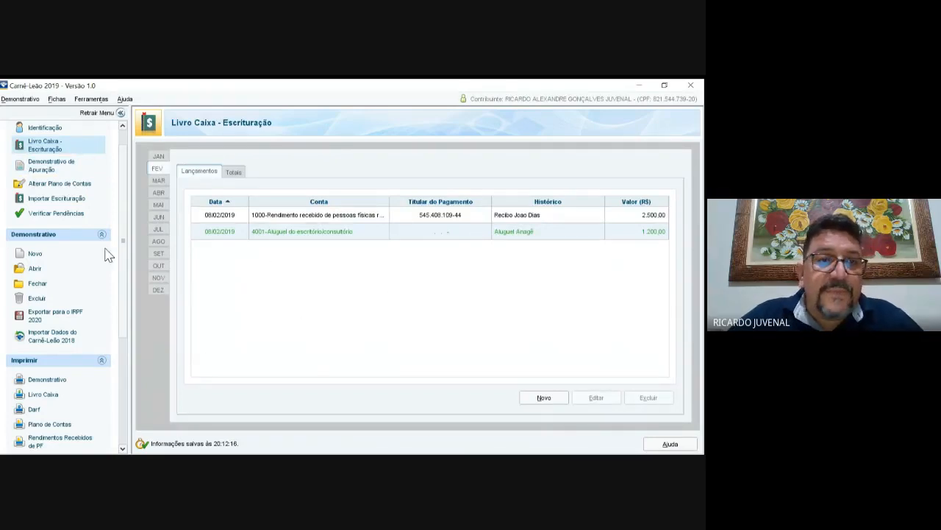
Step: Add a 15/01/2019 Livro Caixa income entry of 7.500,00 with the payer's CPF
{"action": "scroll", "coordinate": [73, 197], "scroll_direction": "up", "scroll_amount": 1}
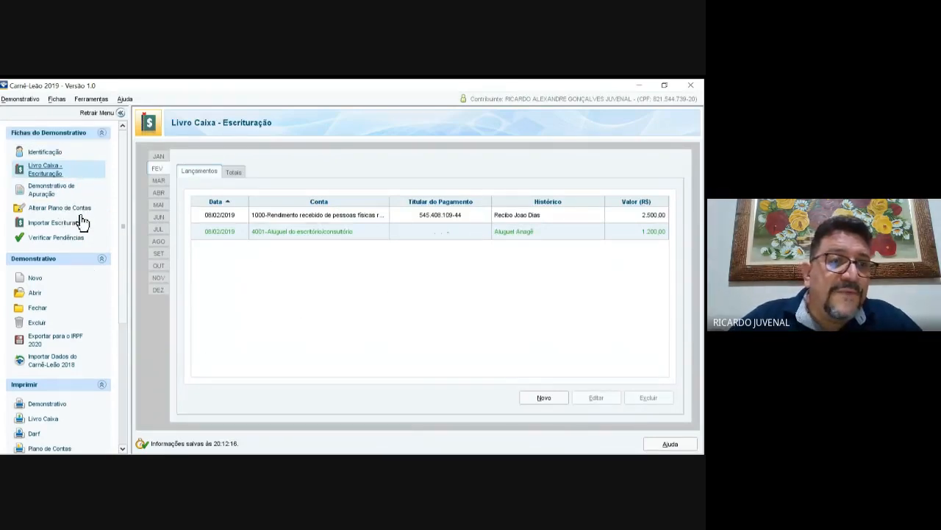
{"action": "left_click", "coordinate": [544, 397]}
{"action": "type", "text": "15/01/2019"}
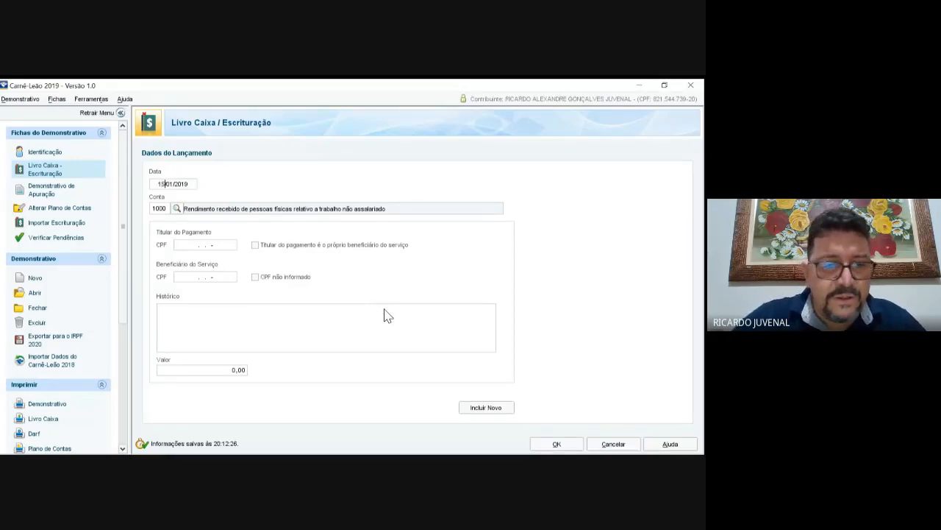
{"action": "key", "text": "Tab"}
{"action": "key", "text": "Tab"}
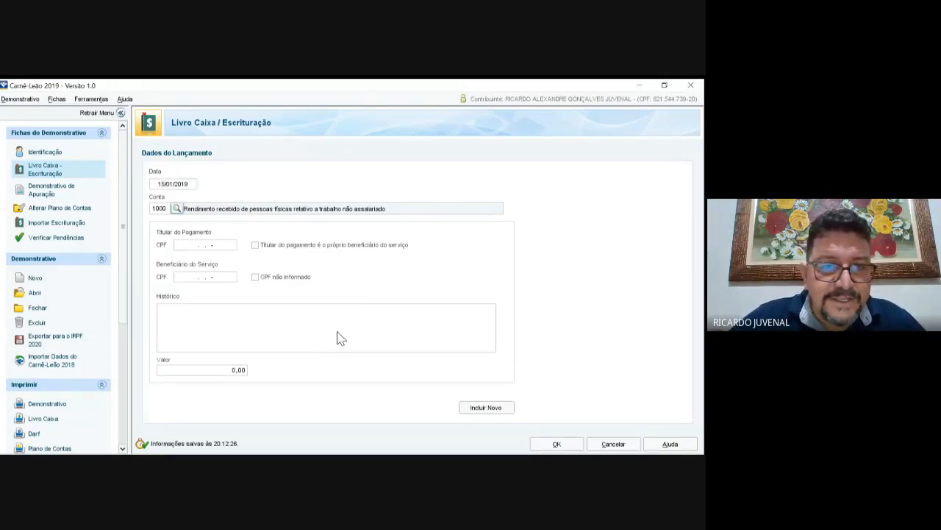
{"action": "key", "text": "Tab"}
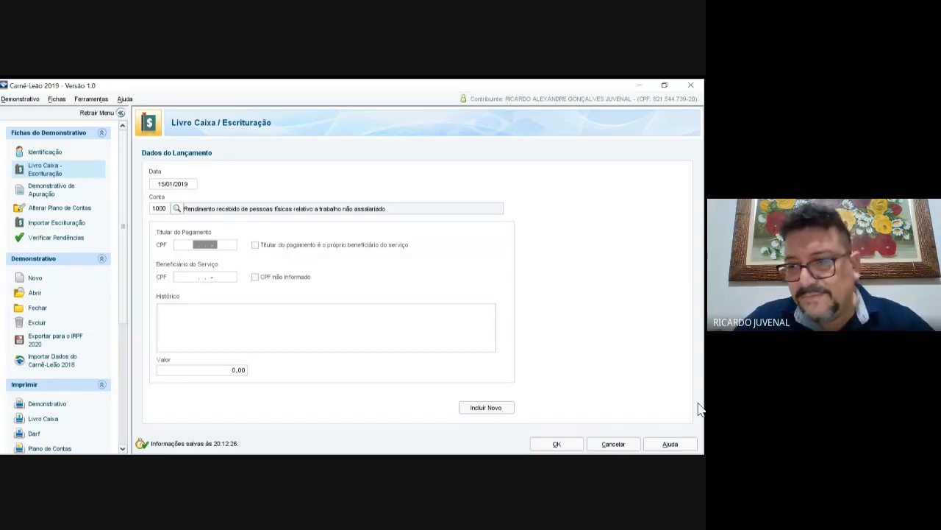
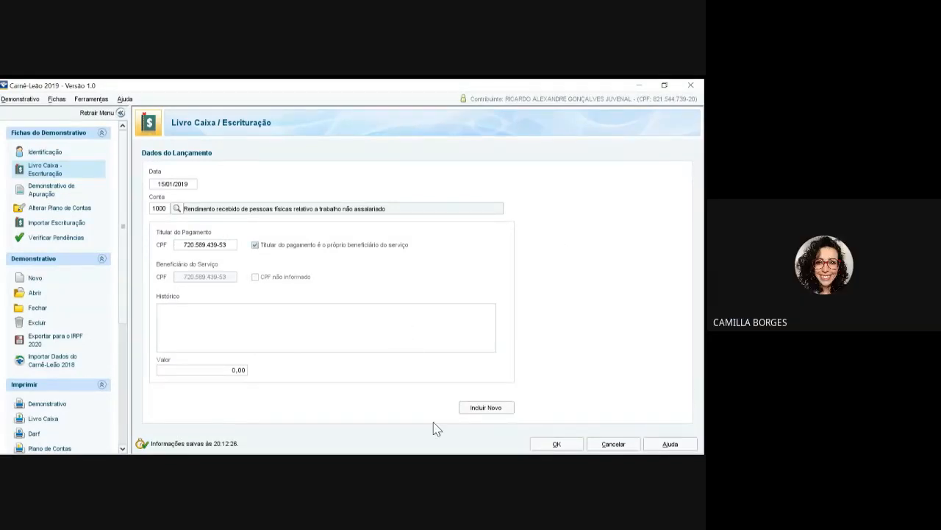
{"action": "left_click", "coordinate": [232, 369]}
{"action": "type", "text": "7500"}
{"action": "key", "text": "Tab"}
{"action": "left_click", "coordinate": [557, 444]}
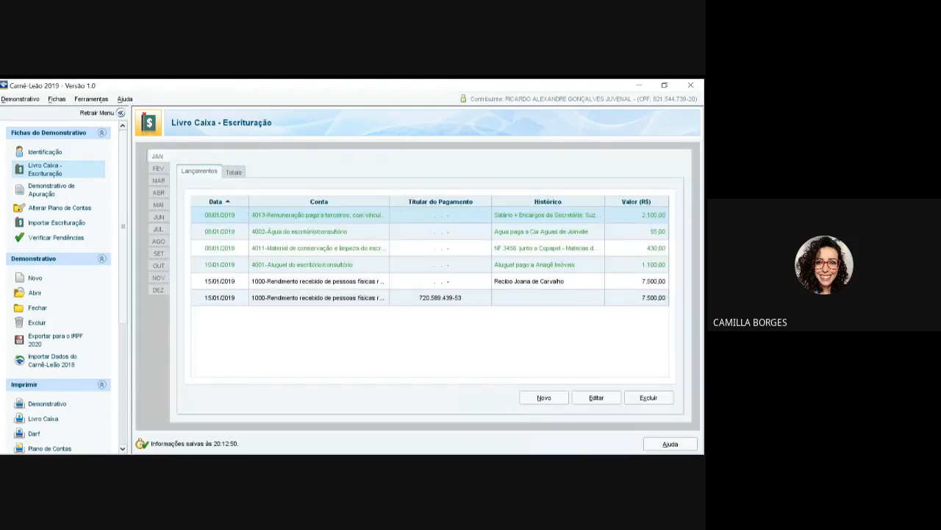
Step: Delete the older CPF-less duplicate 15/01/2019 receipt entry
{"action": "left_click", "coordinate": [440, 280]}
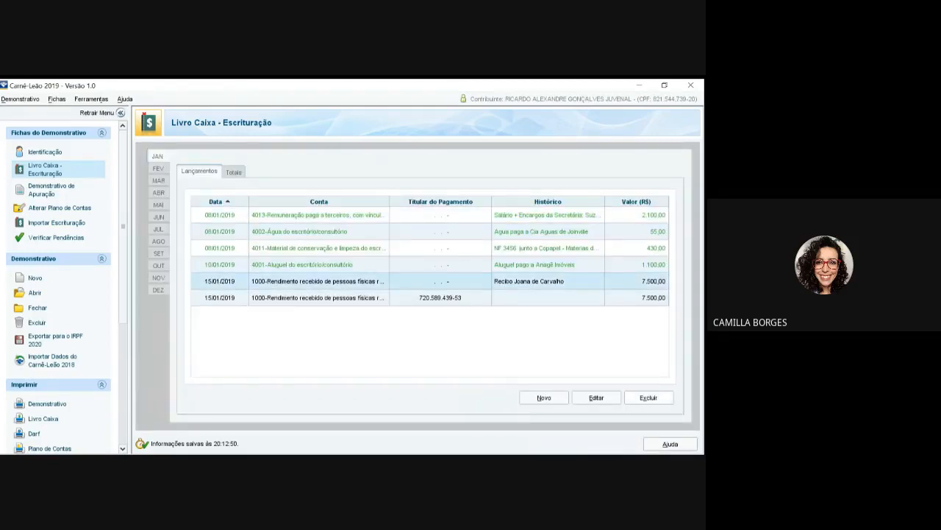
{"action": "key", "text": "Delete"}
{"action": "key", "text": "Return"}
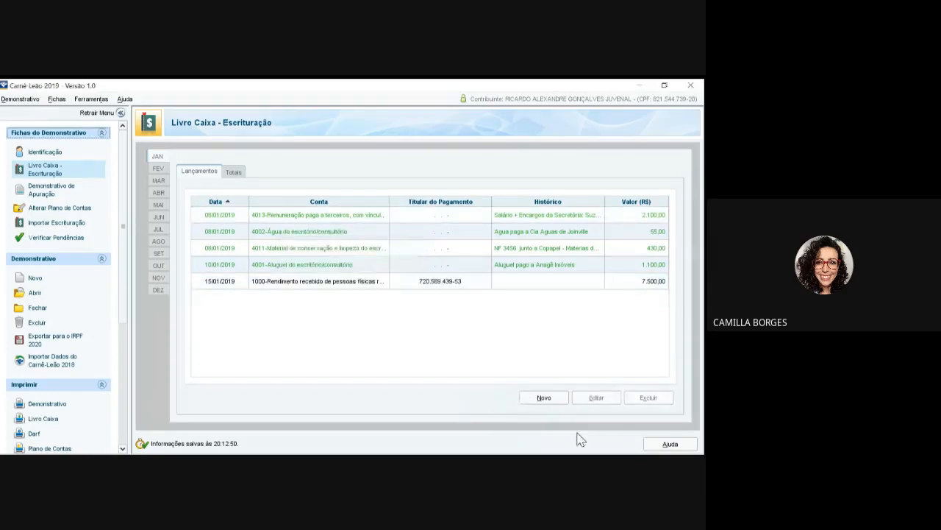
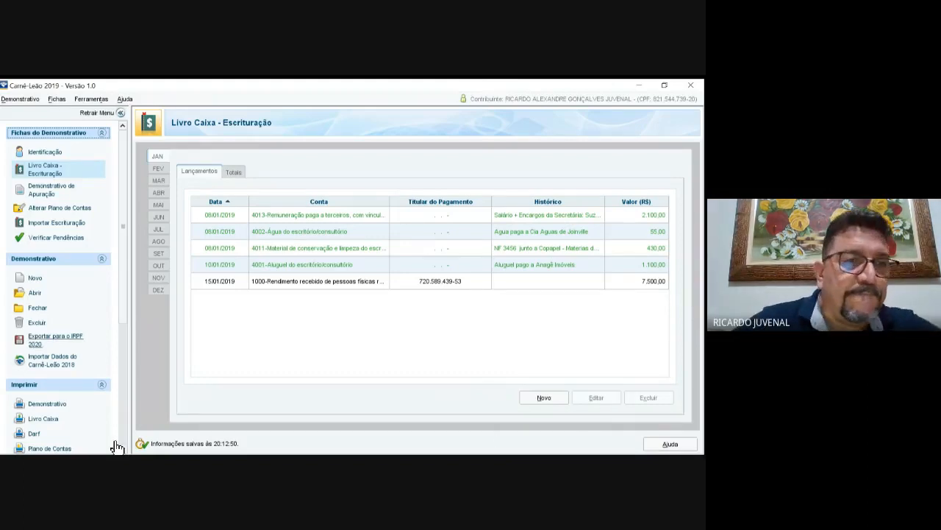
Step: Show Carnê-Leão's Demonstrativo de Apuração: 16.000,00 income, 8.585,00 deductions, 215,80 tax due
{"action": "left_click", "coordinate": [58, 191]}
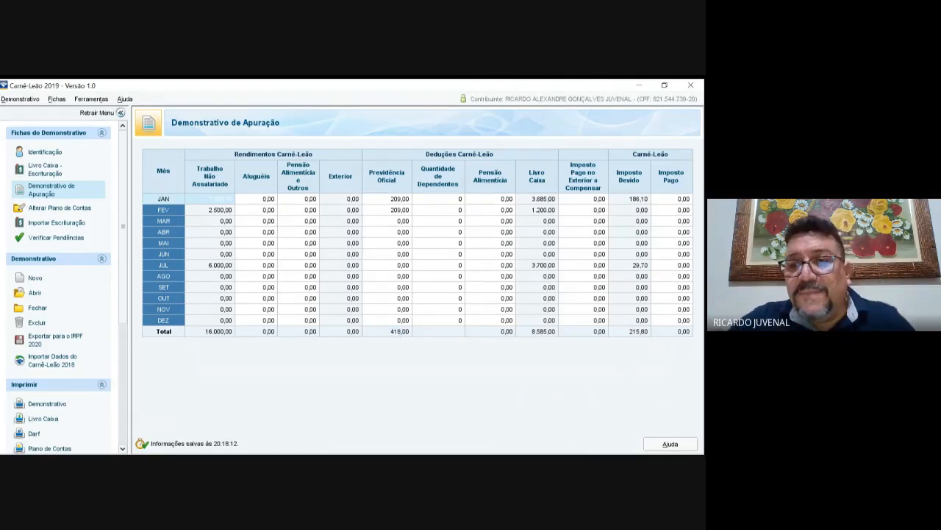
Step: Enter Imposto Pago of 186,10 for January and 29,70 for July
{"action": "left_click", "coordinate": [677, 199]}
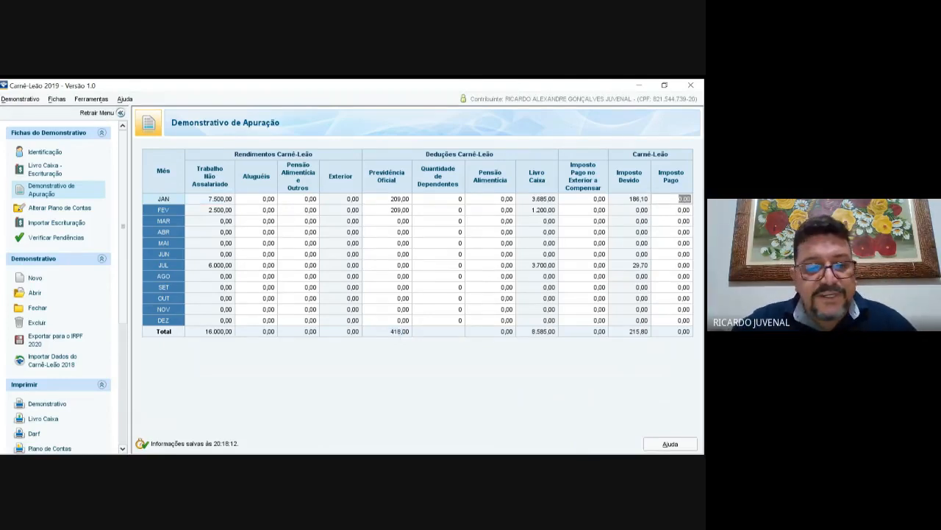
{"action": "type", "text": "186"}
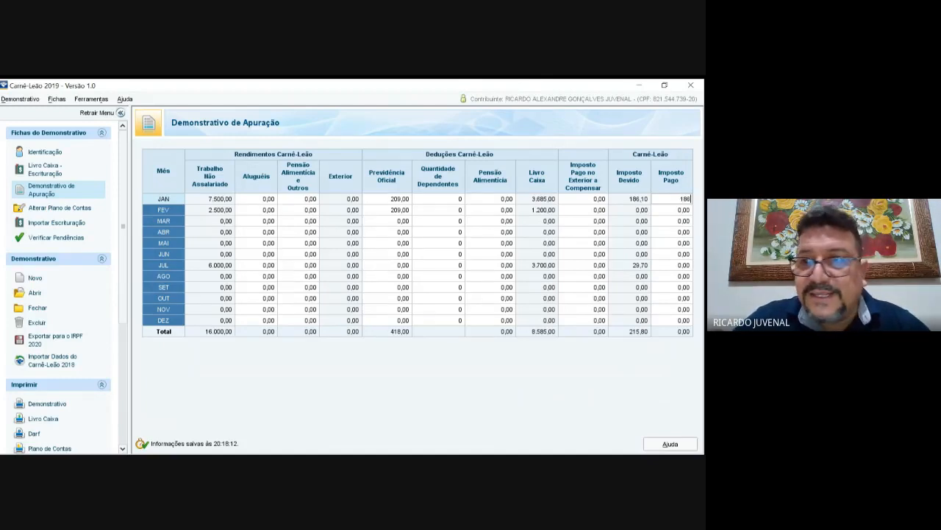
{"action": "type", "text": ",10"}
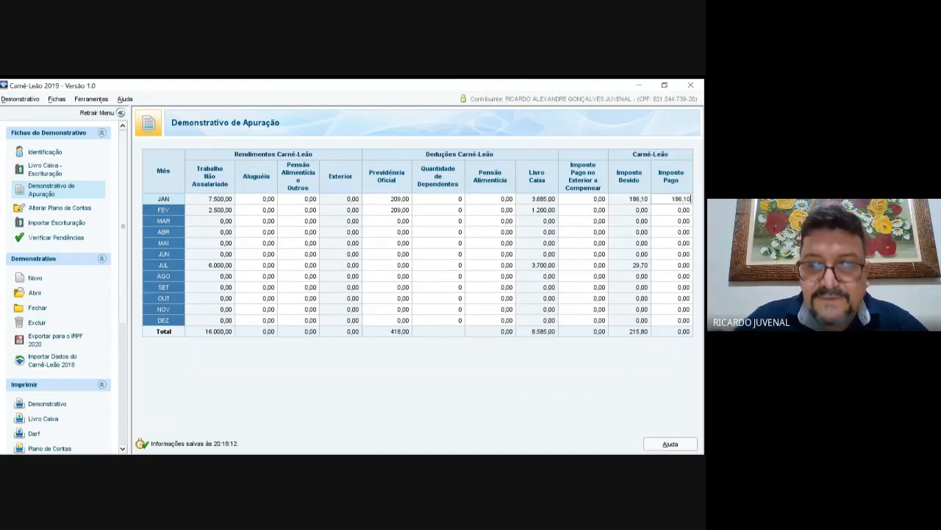
{"action": "key", "text": "Return"}
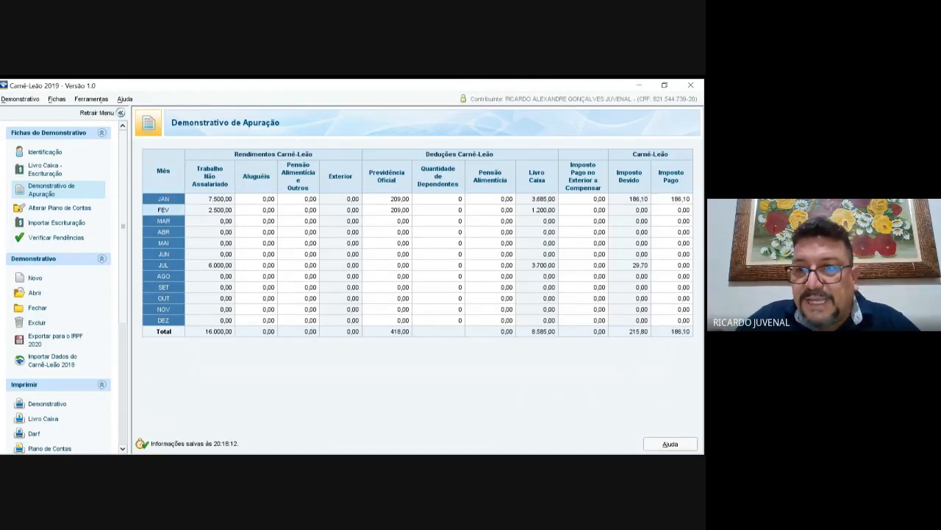
{"action": "left_click", "coordinate": [672, 265]}
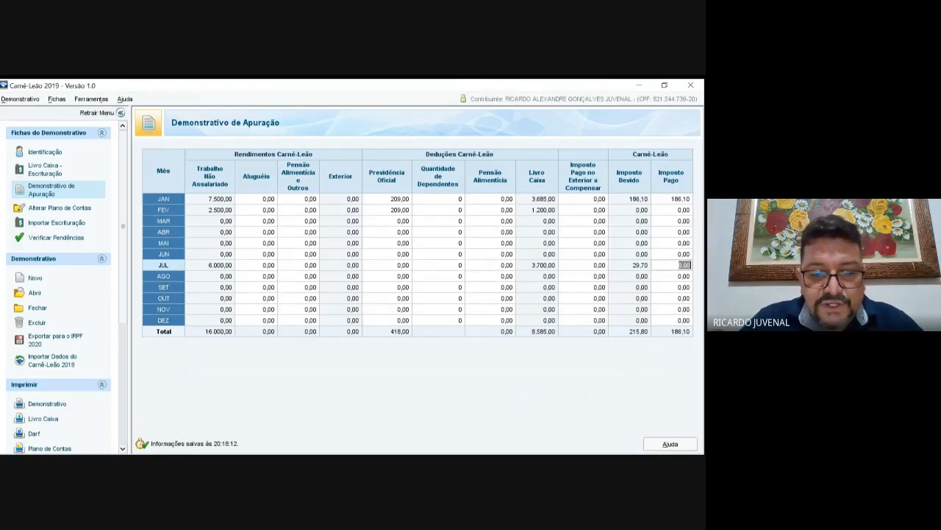
{"action": "type", "text": "29,70"}
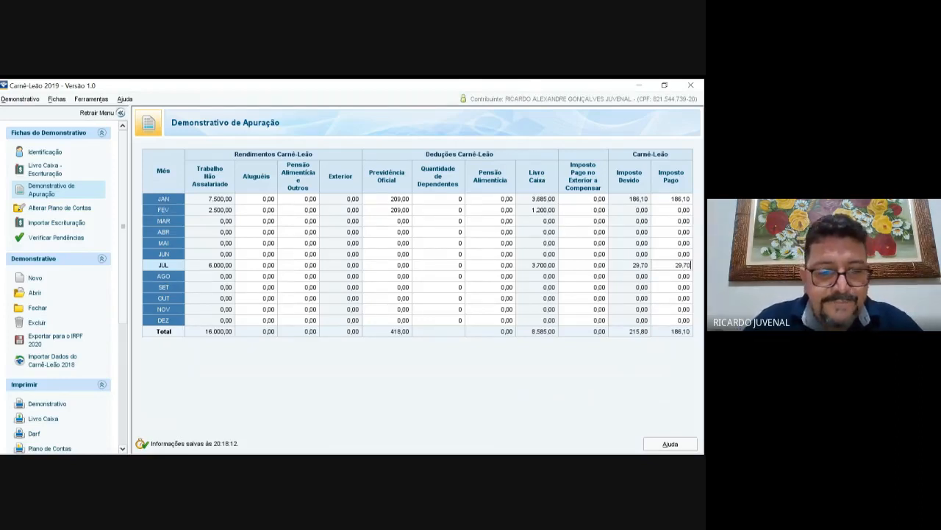
{"action": "key", "text": "Return"}
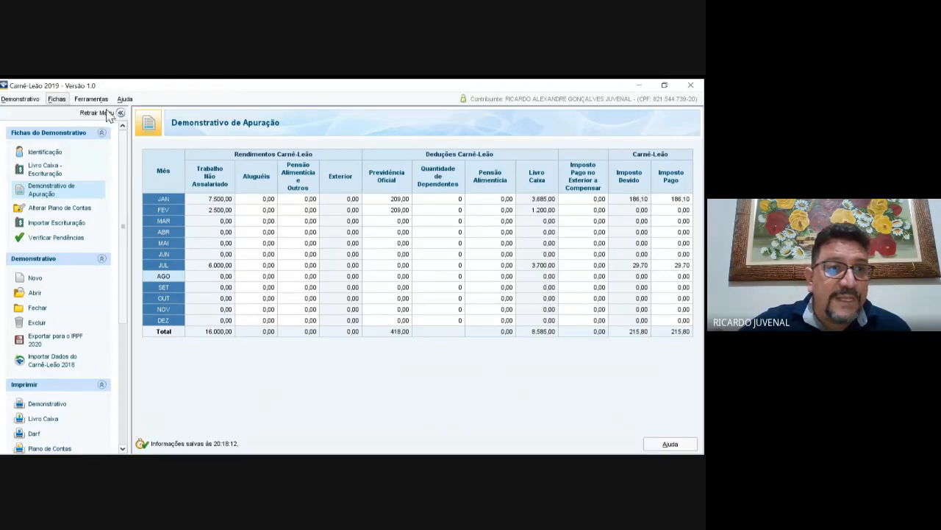
Step: Run Ferramentas › Exportar para o IRPF 2020 on the Carnê-Leão statement
{"action": "left_click", "coordinate": [21, 99]}
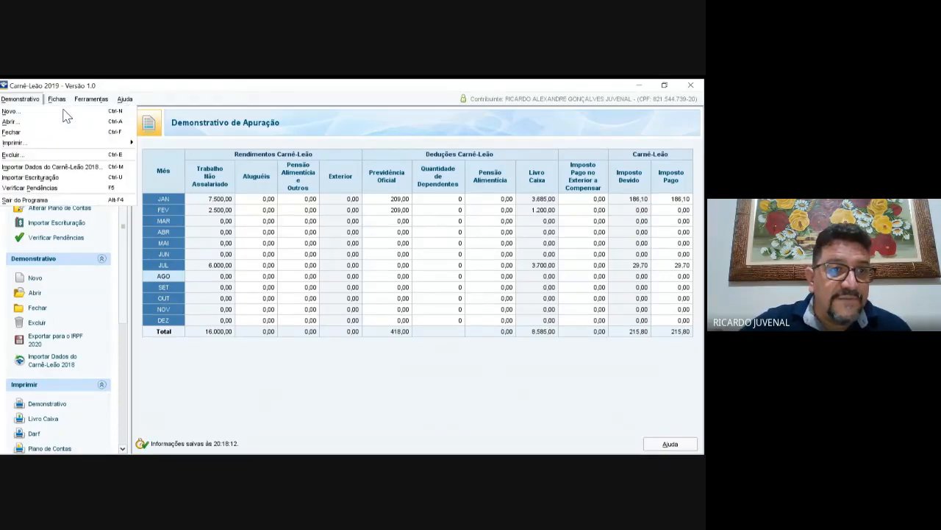
{"action": "left_click", "coordinate": [91, 99]}
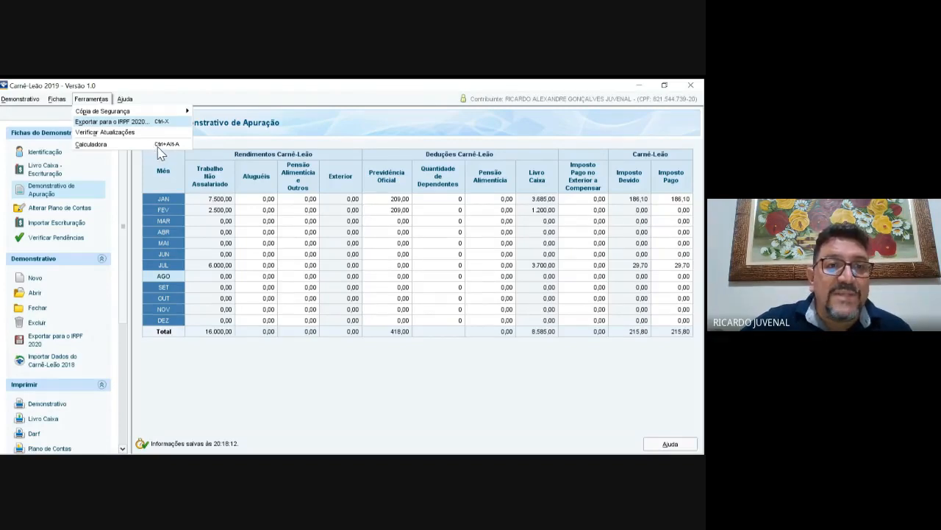
{"action": "key", "text": "Return"}
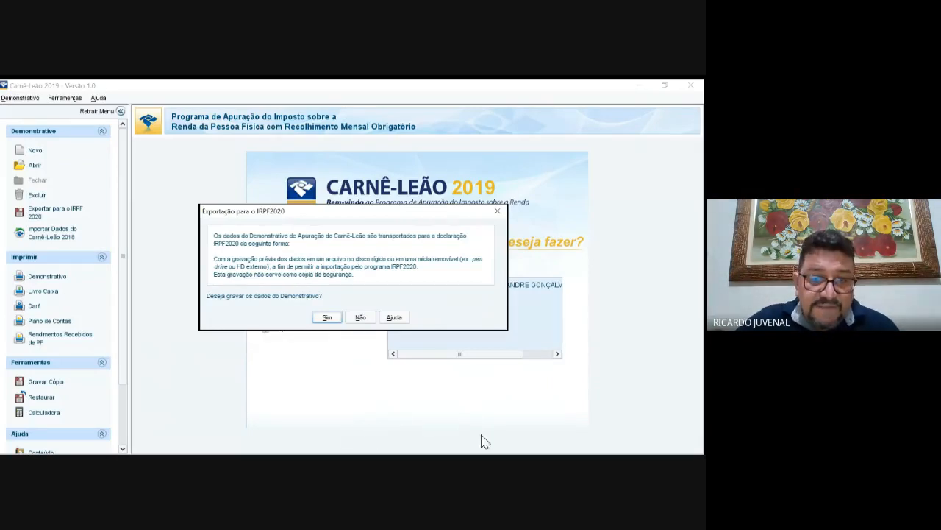
Step: Export the taxpayer's statement to Área de Trabalho; it is blocked, so open Verificar Pendências
{"action": "key", "text": "Return"}
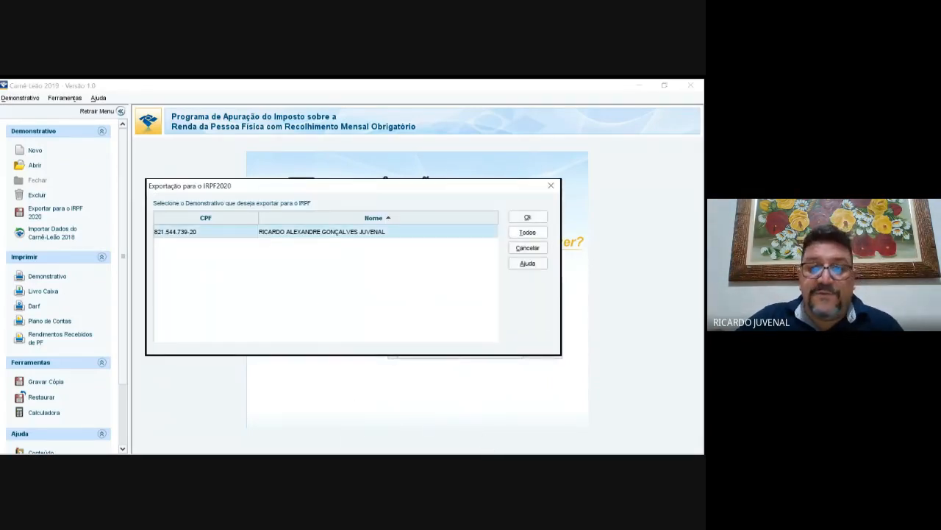
{"action": "left_click", "coordinate": [528, 217]}
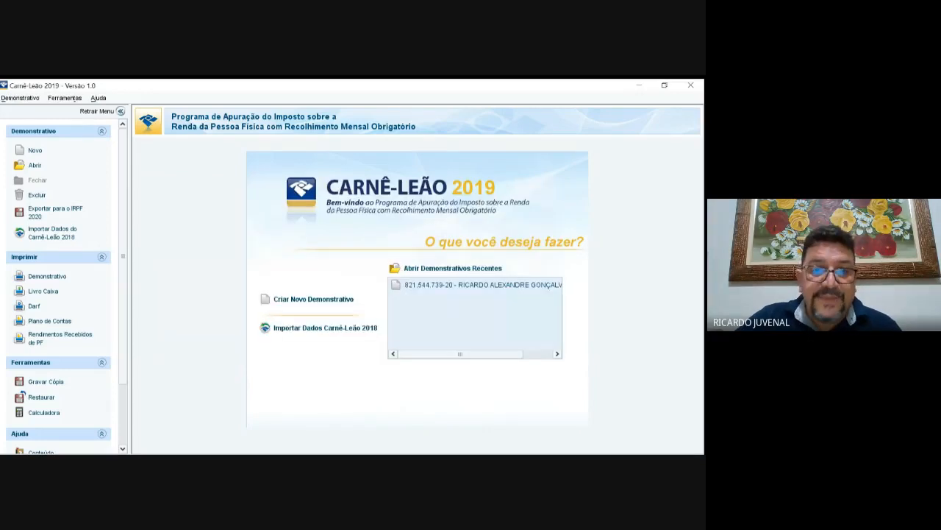
{"action": "left_click", "coordinate": [410, 197]}
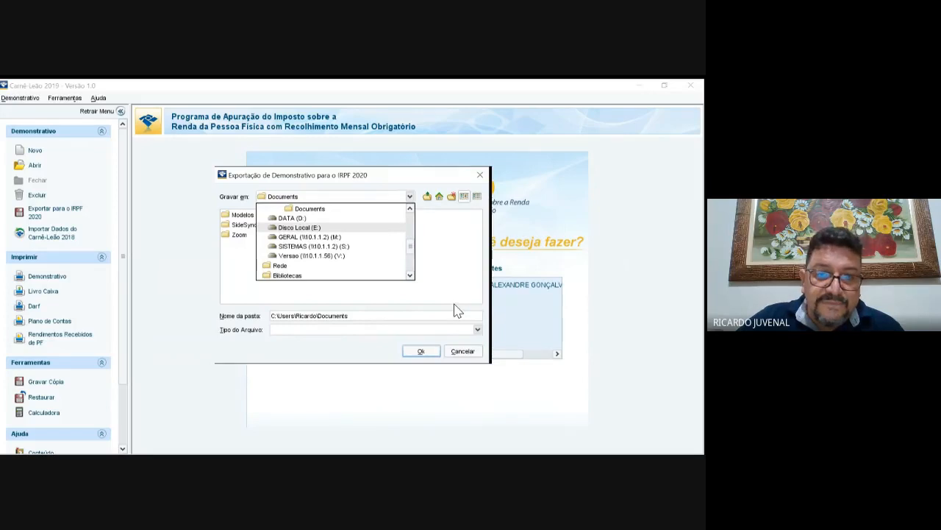
{"action": "scroll", "coordinate": [456, 311], "scroll_direction": "up", "scroll_amount": 5}
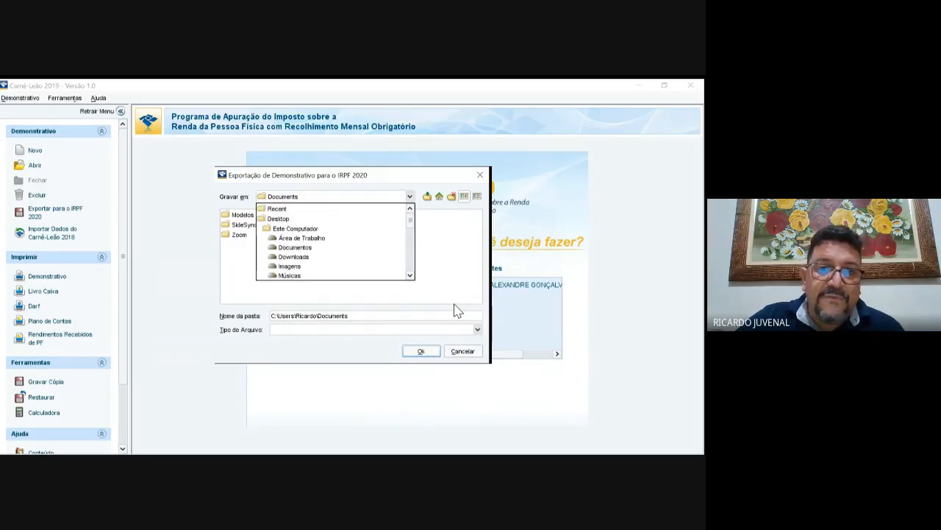
{"action": "left_click", "coordinate": [301, 238]}
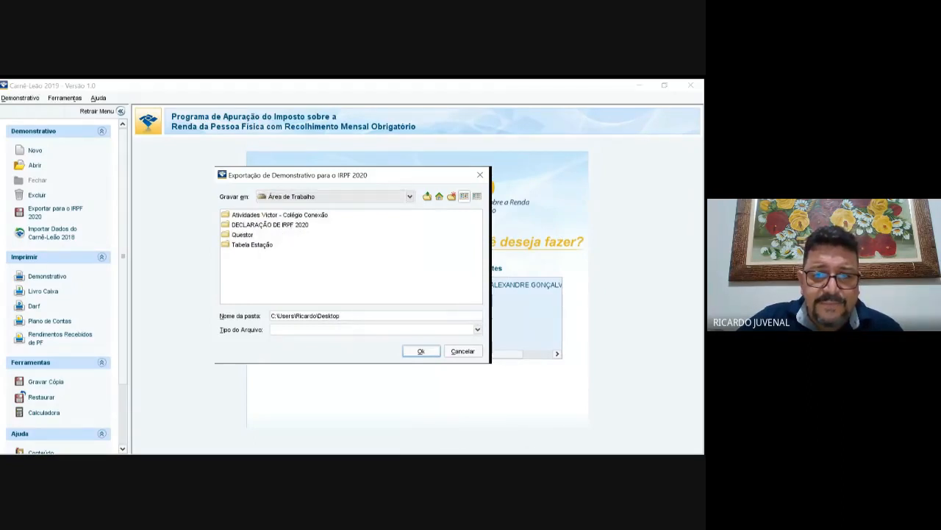
{"action": "left_click", "coordinate": [477, 330]}
{"action": "left_click", "coordinate": [478, 329]}
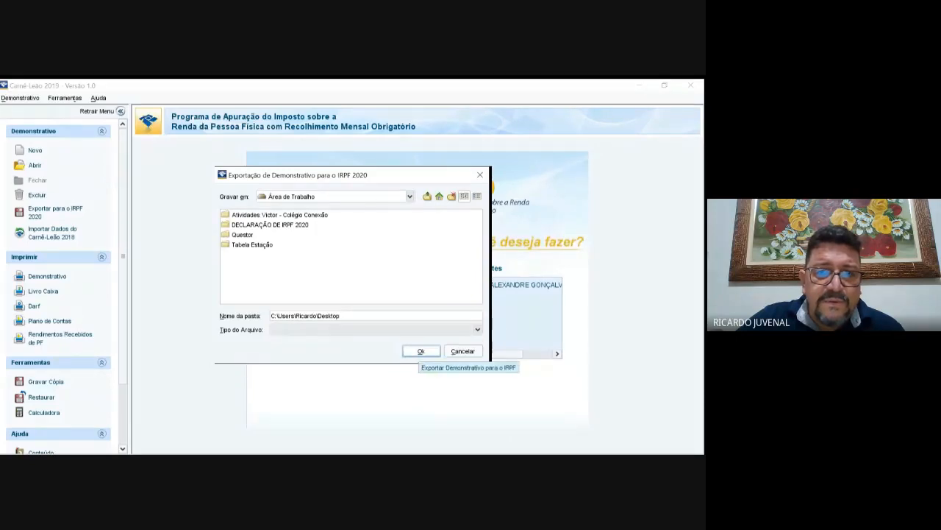
{"action": "left_click", "coordinate": [421, 351]}
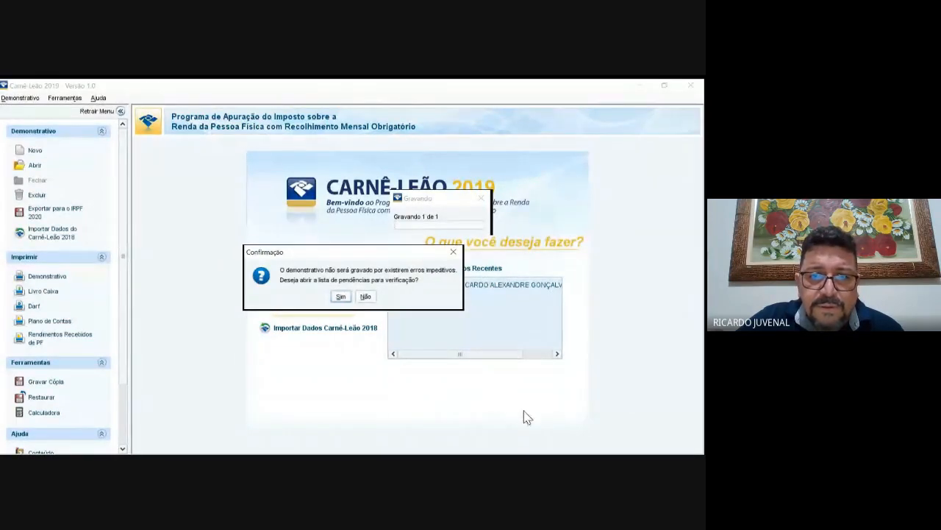
{"action": "key", "text": "Return"}
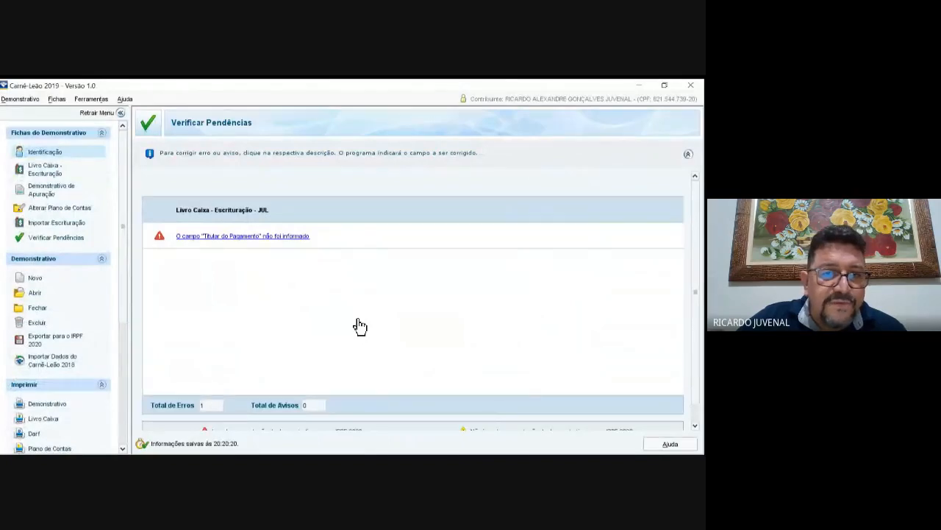
Step: Add the payer's CPF to July's 6.000,00 receipt, mark payer as beneficiary, and recheck pendências
{"action": "left_click", "coordinate": [358, 321]}
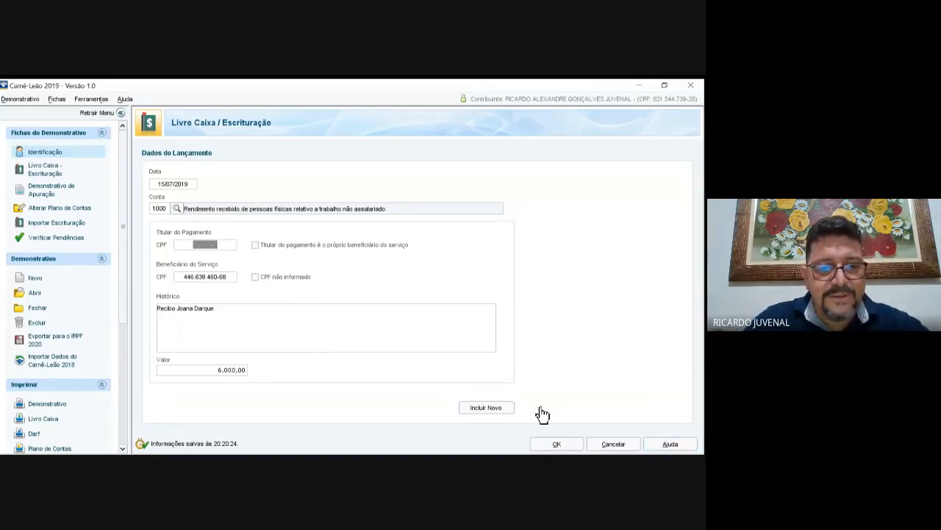
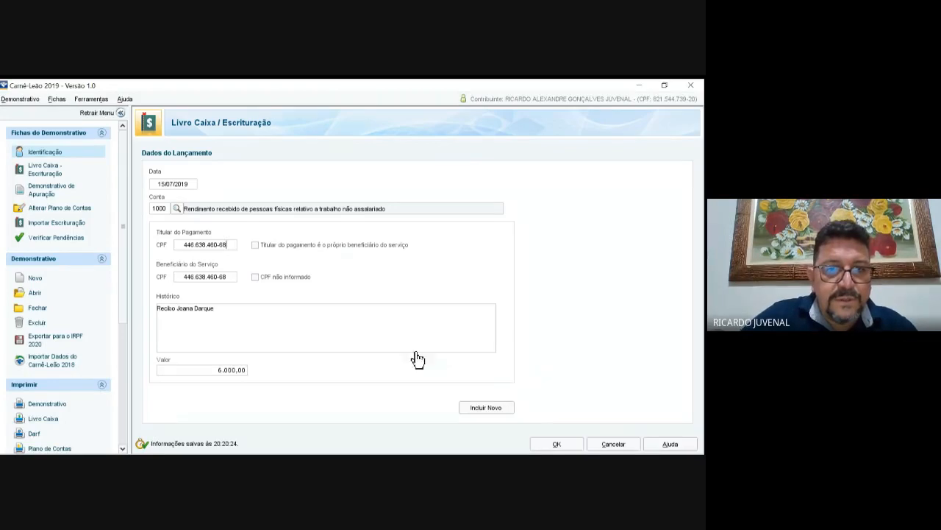
{"action": "key", "text": "Tab"}
{"action": "key", "text": "space"}
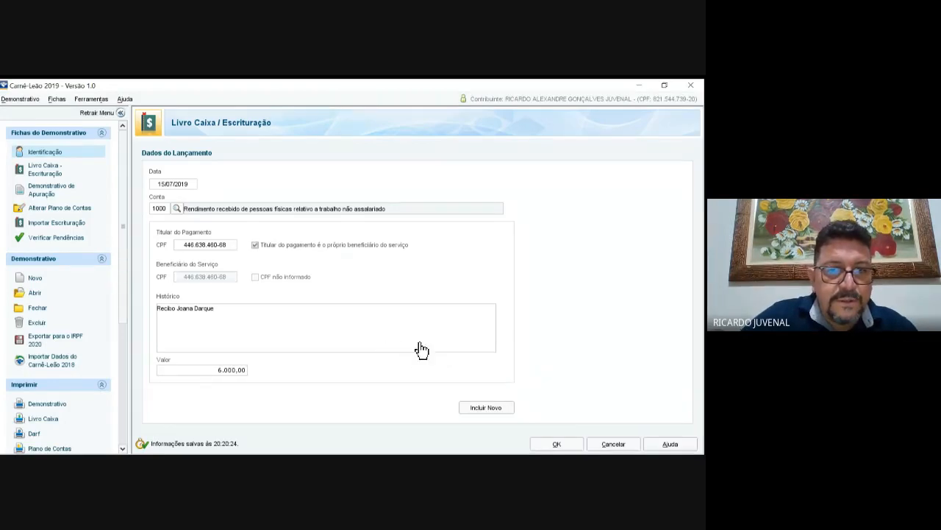
{"action": "left_click", "coordinate": [557, 443]}
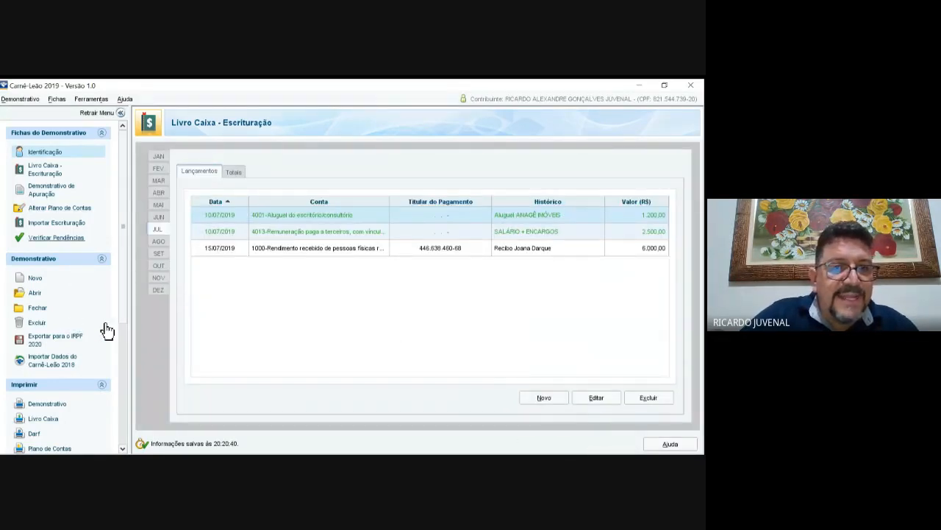
{"action": "left_click", "coordinate": [57, 238]}
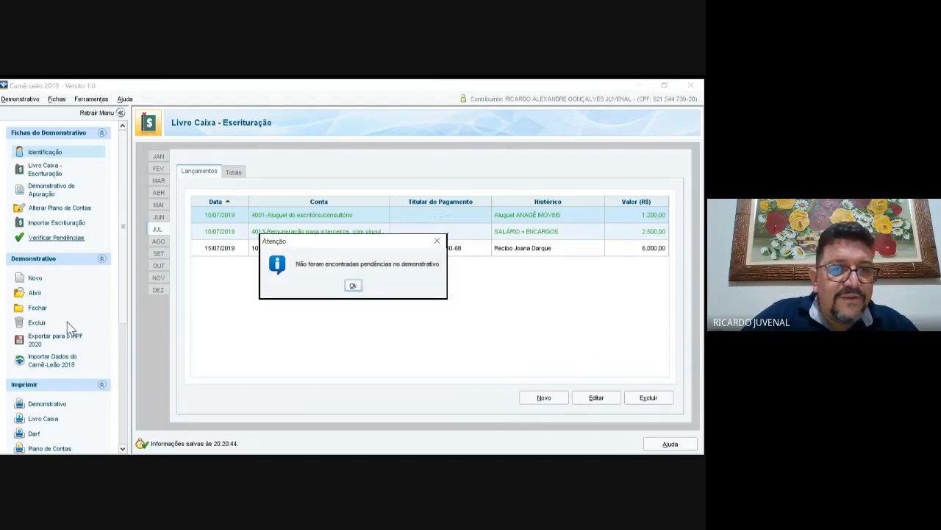
{"action": "key", "text": "Return"}
Step: Export the taxpayer's 2019 demonstrativo for IRPF 2020 into the Área de Trabalho folder
{"action": "left_click", "coordinate": [91, 98]}
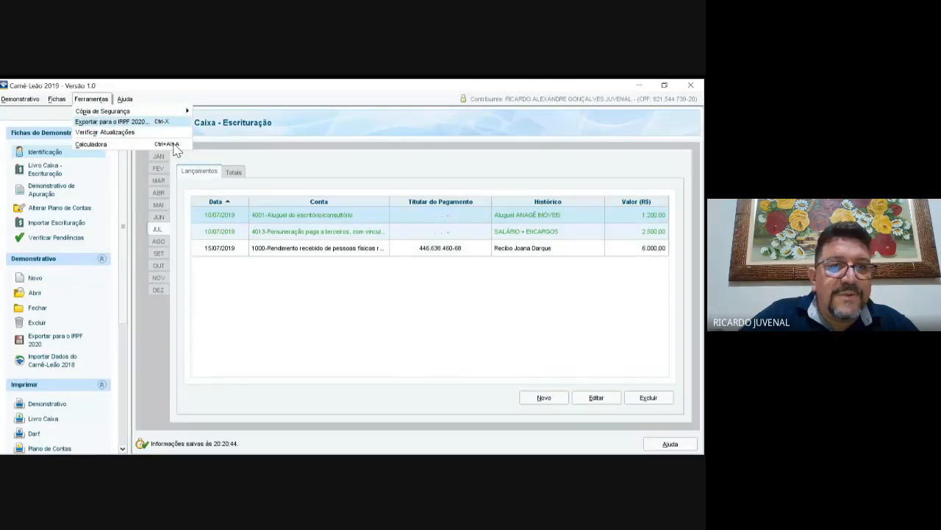
{"action": "left_click", "coordinate": [115, 122]}
{"action": "left_click", "coordinate": [328, 317]}
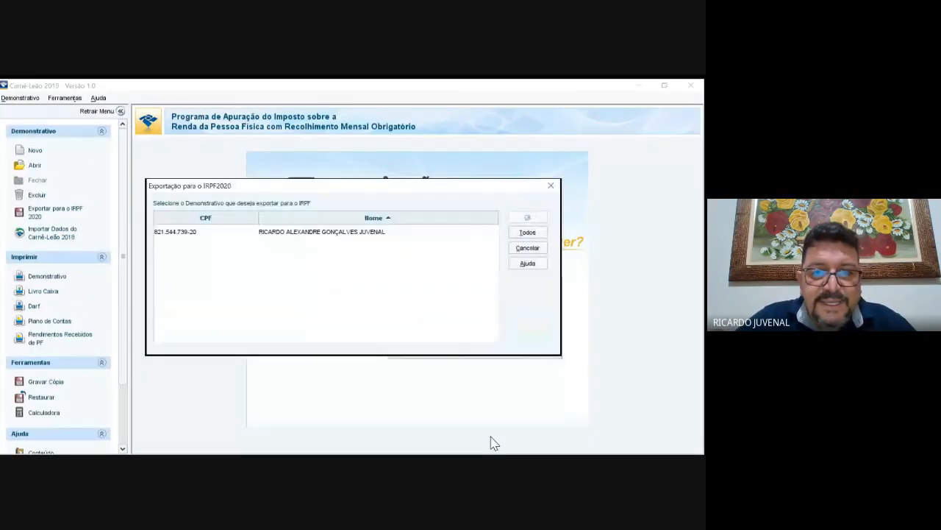
{"action": "left_click", "coordinate": [464, 232]}
{"action": "left_click", "coordinate": [528, 218]}
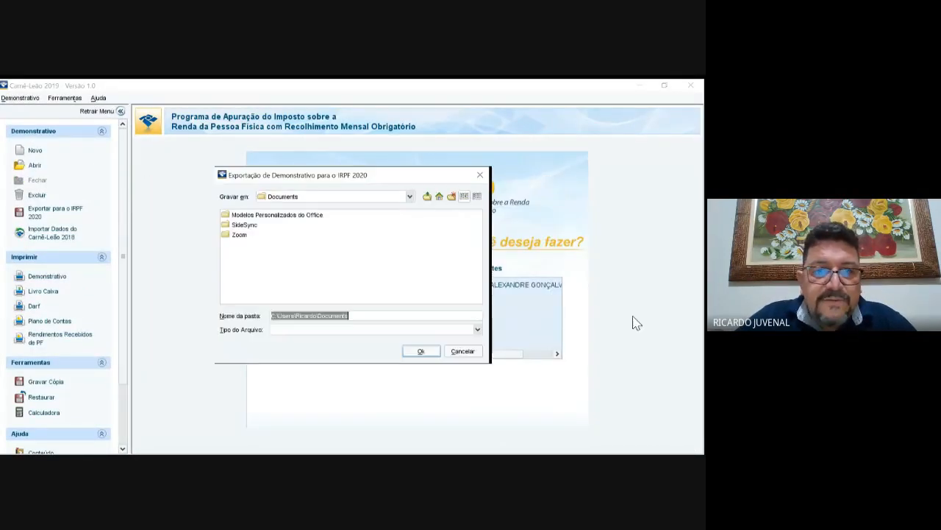
{"action": "left_click", "coordinate": [410, 196]}
{"action": "scroll", "coordinate": [329, 229], "scroll_direction": "up", "scroll_amount": 3}
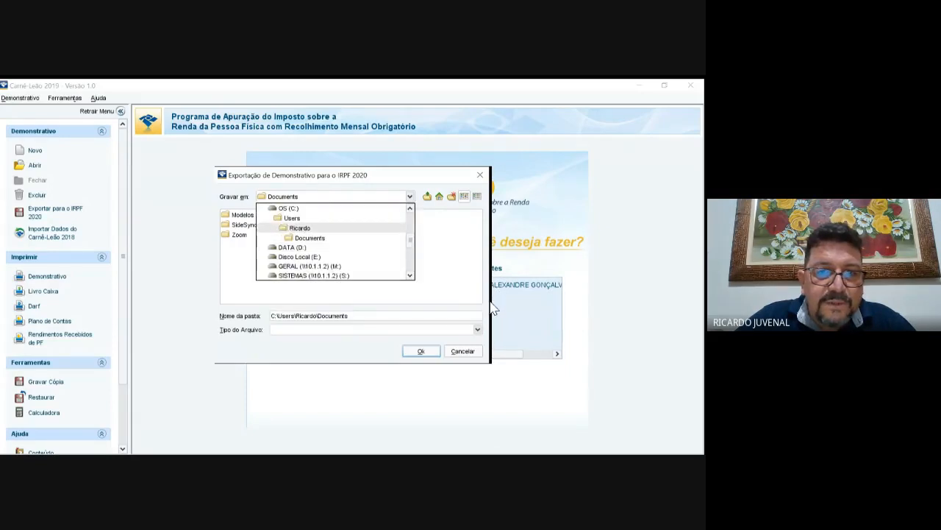
{"action": "scroll", "coordinate": [331, 236], "scroll_direction": "up", "scroll_amount": 3}
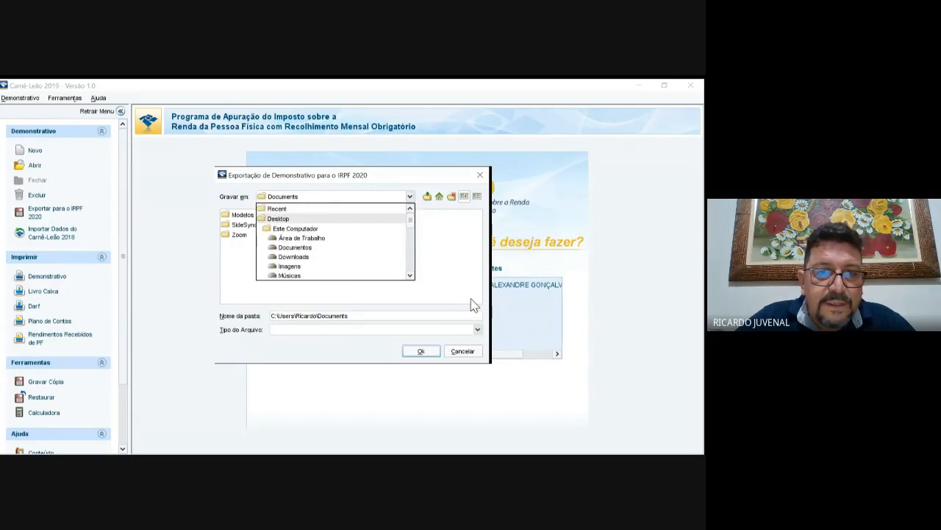
{"action": "left_click", "coordinate": [294, 239]}
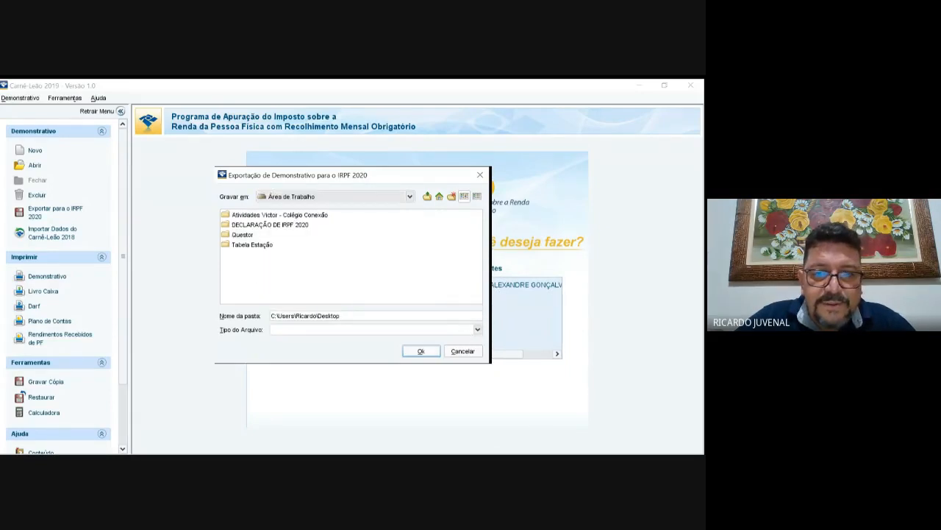
{"action": "left_click", "coordinate": [421, 351]}
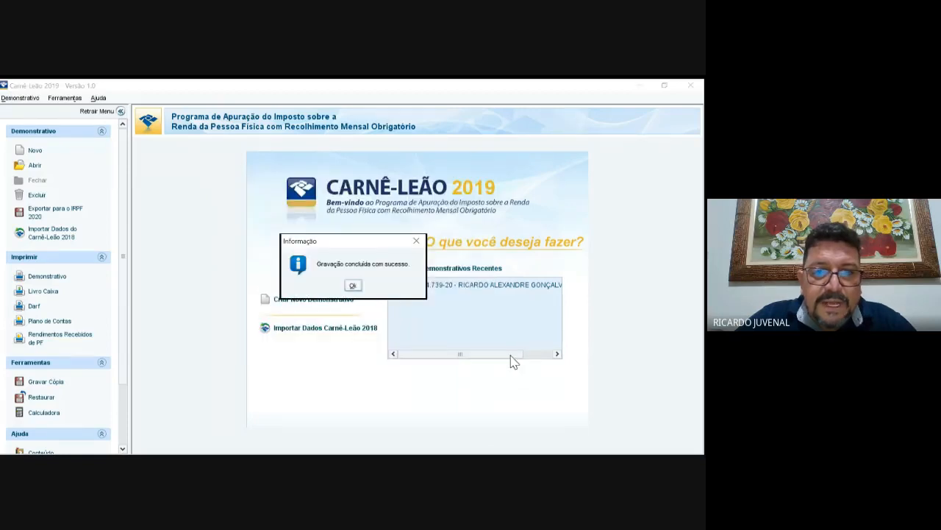
{"action": "key", "text": "Return"}
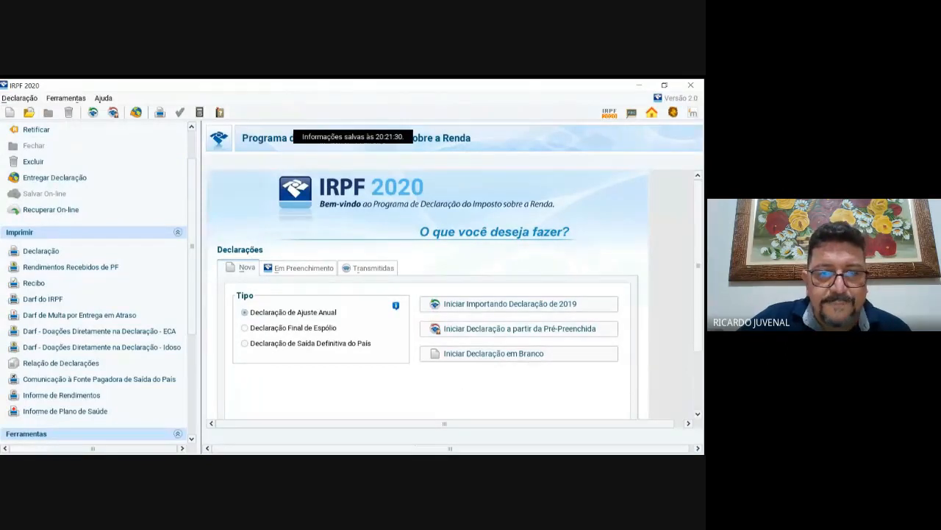
Step: Try starting a blank declaration for the taxpayer's CPF, rejected because one already exists
{"action": "left_click", "coordinate": [515, 353]}
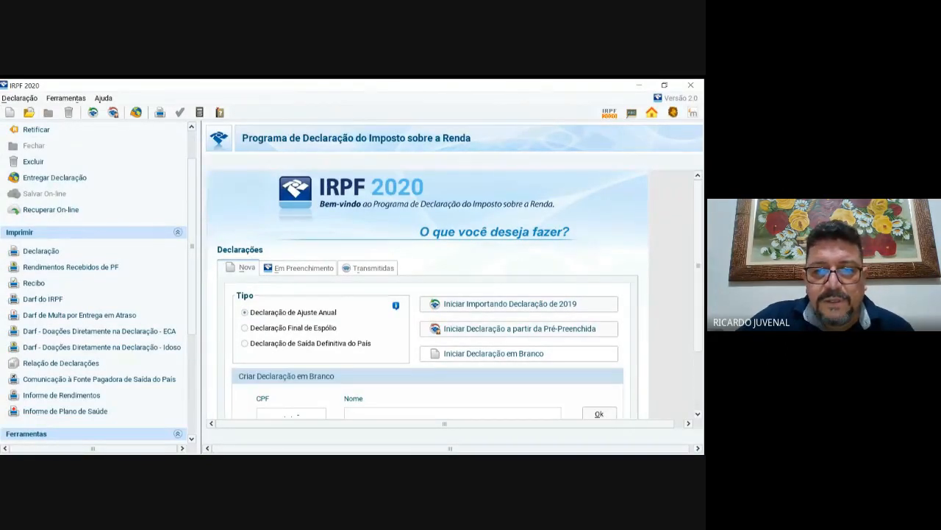
{"action": "scroll", "coordinate": [486, 349], "scroll_direction": "down", "scroll_amount": 1}
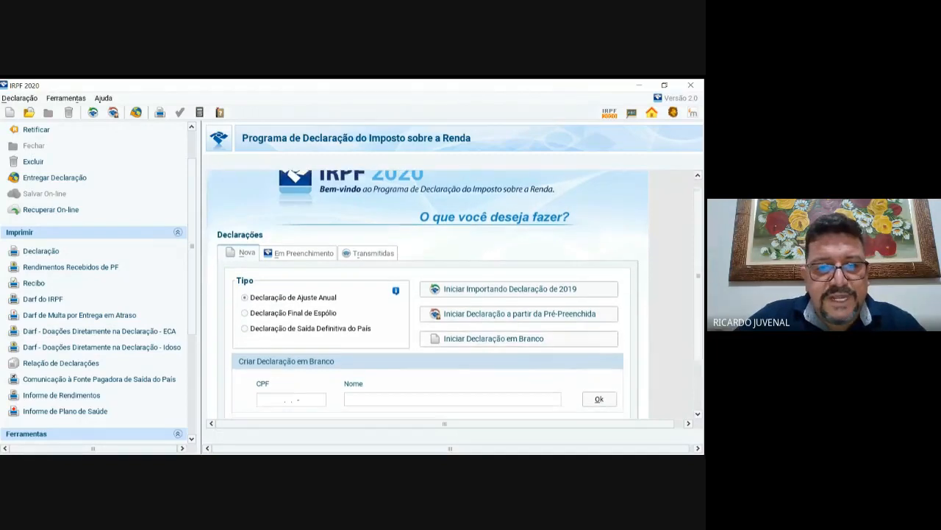
{"action": "left_click", "coordinate": [292, 399]}
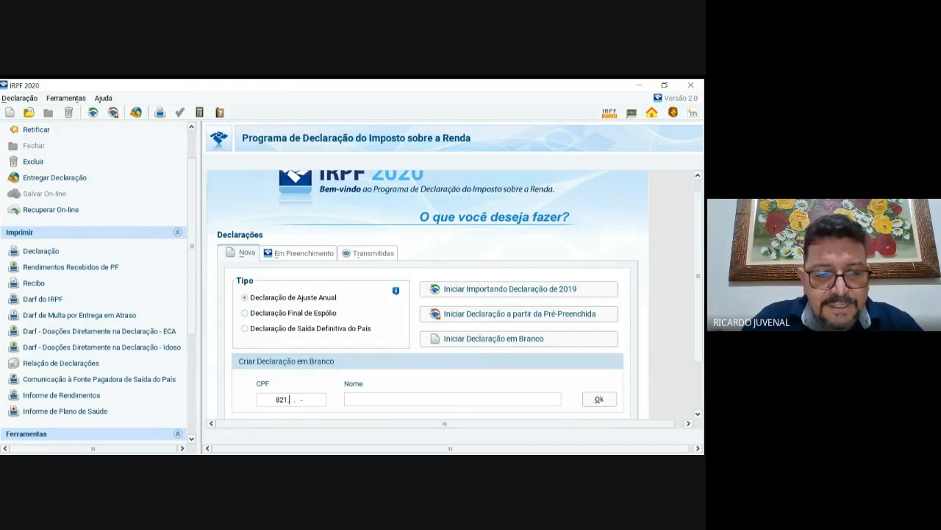
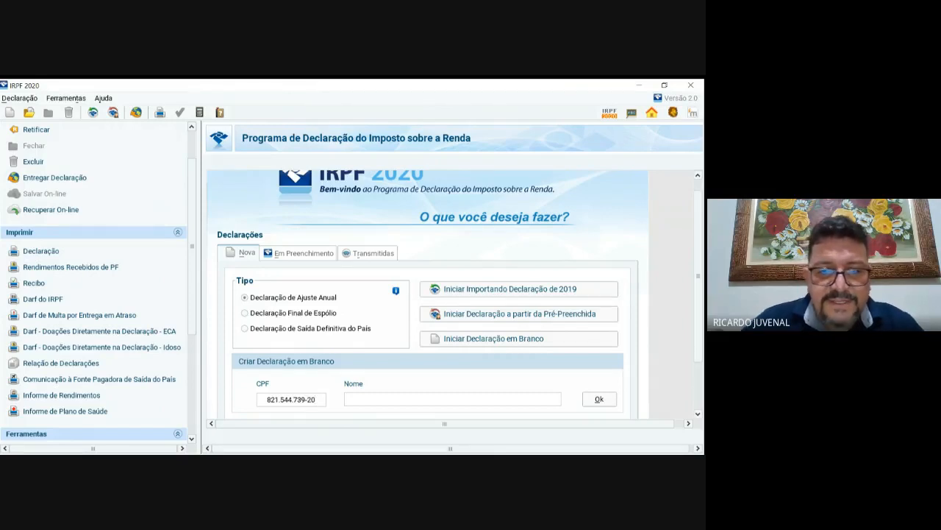
{"action": "key", "text": "Tab"}
{"action": "key", "text": "Return"}
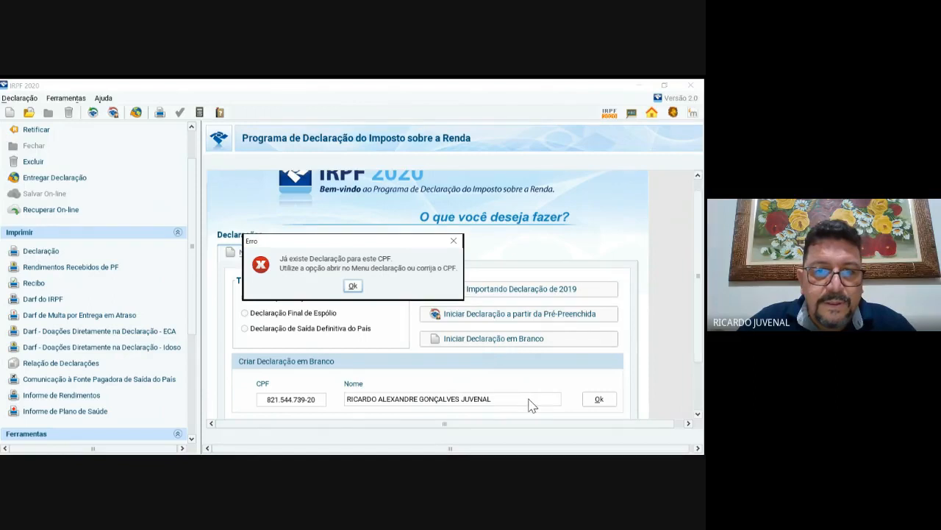
{"action": "key", "text": "Return"}
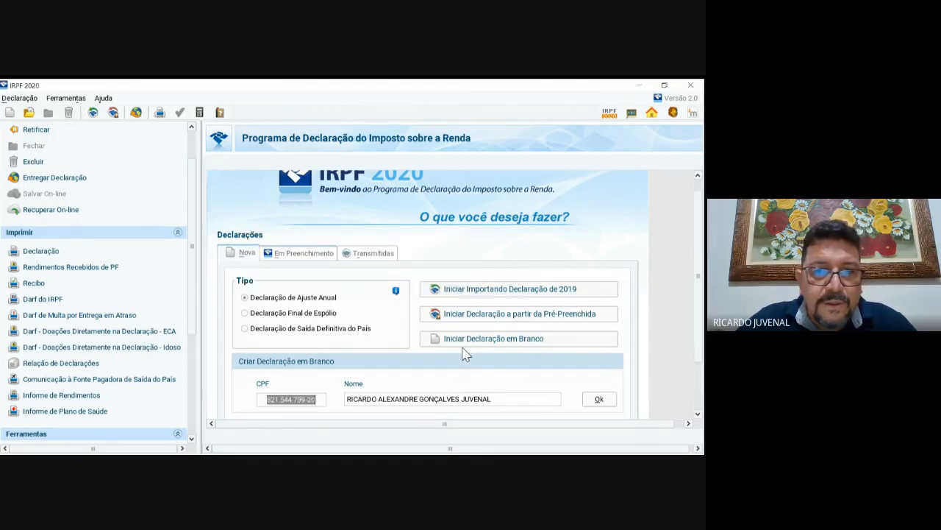
Step: Reopen the taxpayer's 2020 declaration from the Em Preenchimento list
{"action": "left_click", "coordinate": [300, 253]}
{"action": "left_click", "coordinate": [462, 342]}
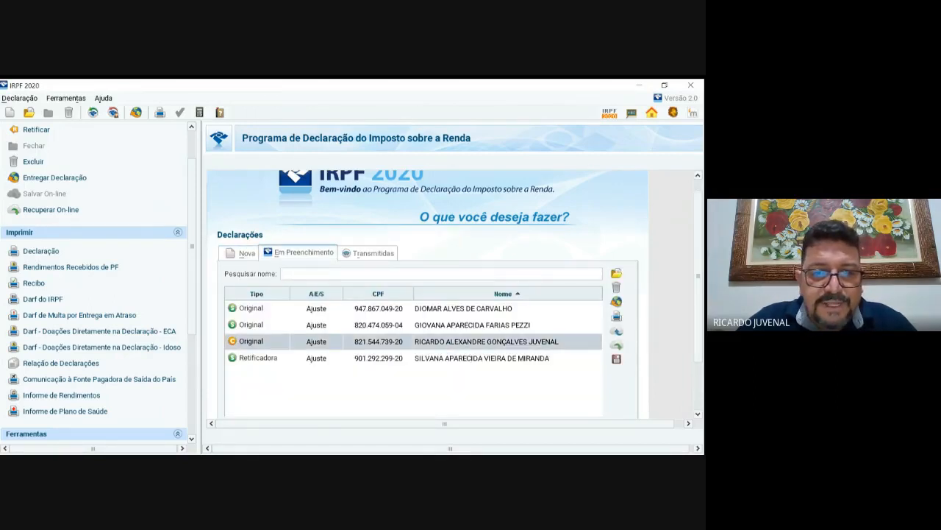
{"action": "double_click", "coordinate": [461, 343]}
{"action": "scroll", "coordinate": [138, 243], "scroll_direction": "up", "scroll_amount": 5}
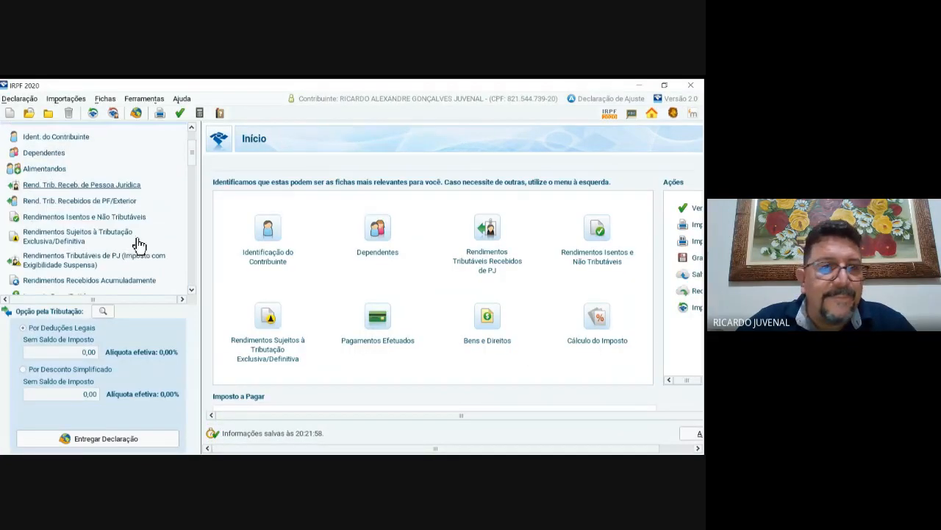
Step: Review the taxpayer identification form from top to bottom
{"action": "left_click", "coordinate": [64, 137]}
{"action": "scroll", "coordinate": [447, 309], "scroll_direction": "down", "scroll_amount": 3}
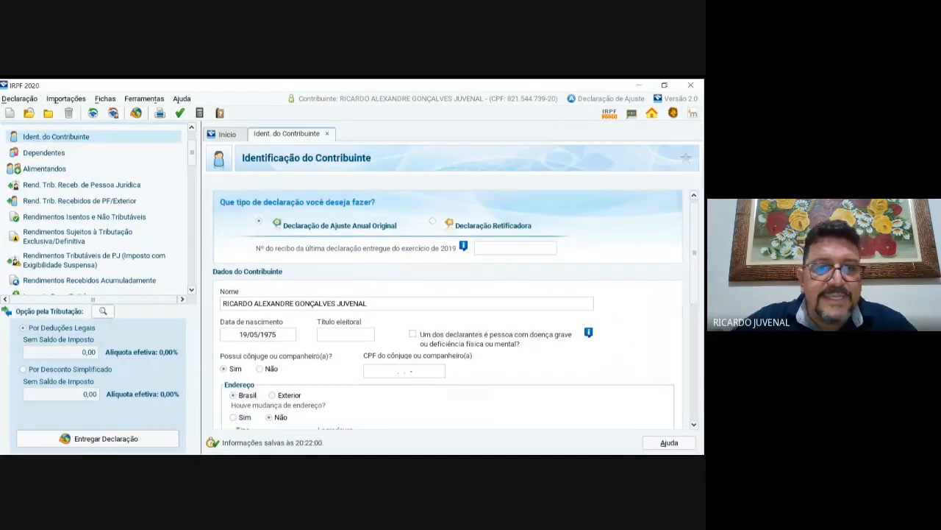
{"action": "scroll", "coordinate": [603, 433], "scroll_direction": "down", "scroll_amount": 3}
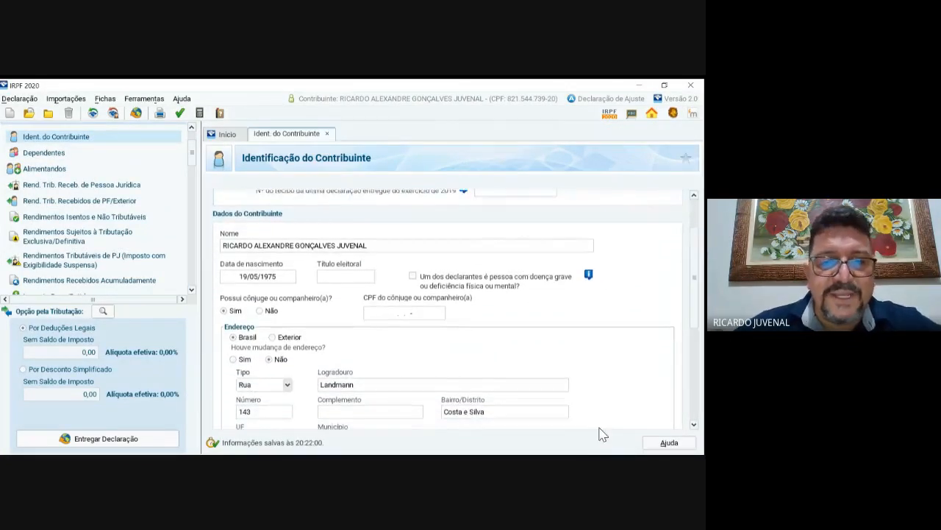
{"action": "scroll", "coordinate": [603, 433], "scroll_direction": "down", "scroll_amount": 3}
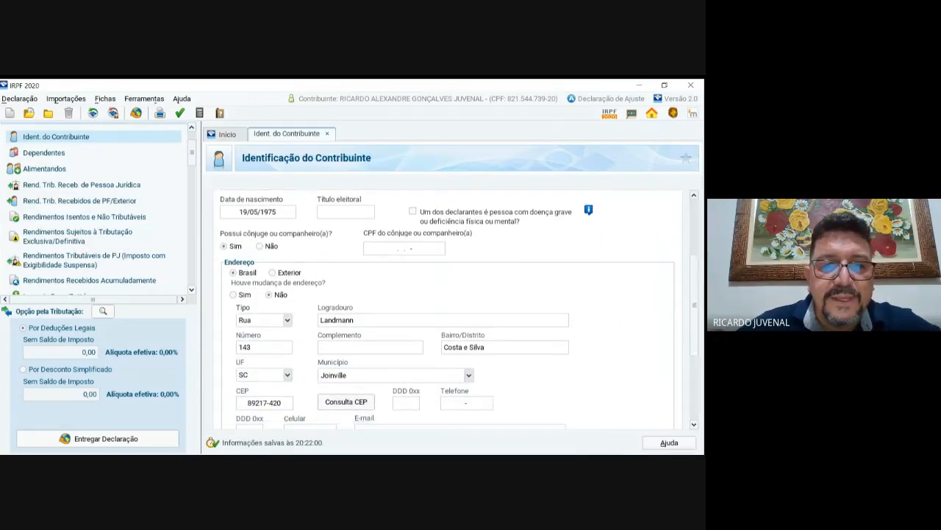
{"action": "key", "text": "Tab"}
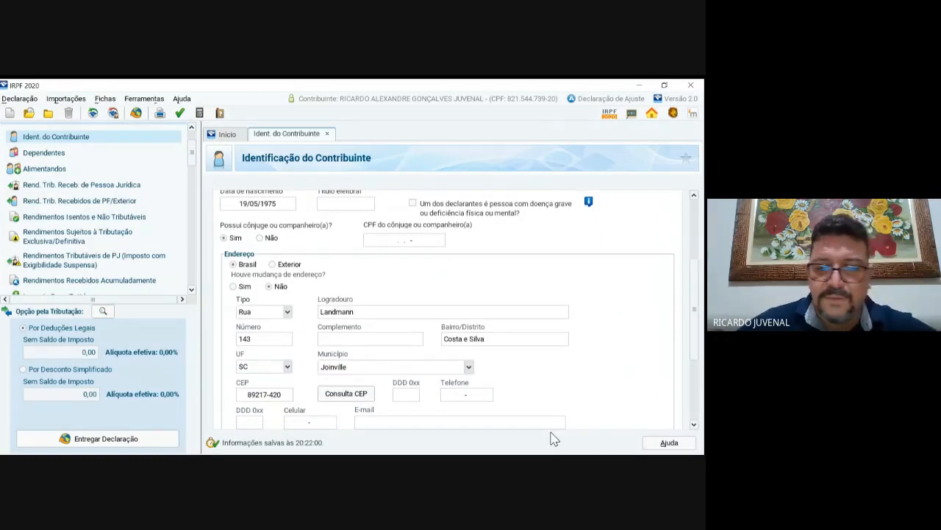
{"action": "scroll", "coordinate": [446, 297], "scroll_direction": "down", "scroll_amount": 2}
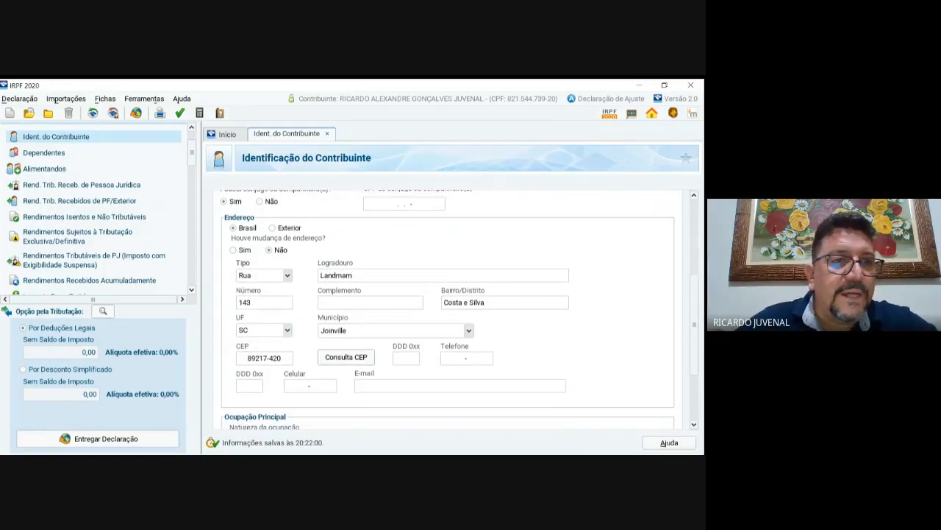
{"action": "scroll", "coordinate": [446, 298], "scroll_direction": "down", "scroll_amount": 3}
{"action": "scroll", "coordinate": [287, 342], "scroll_direction": "down", "scroll_amount": 2}
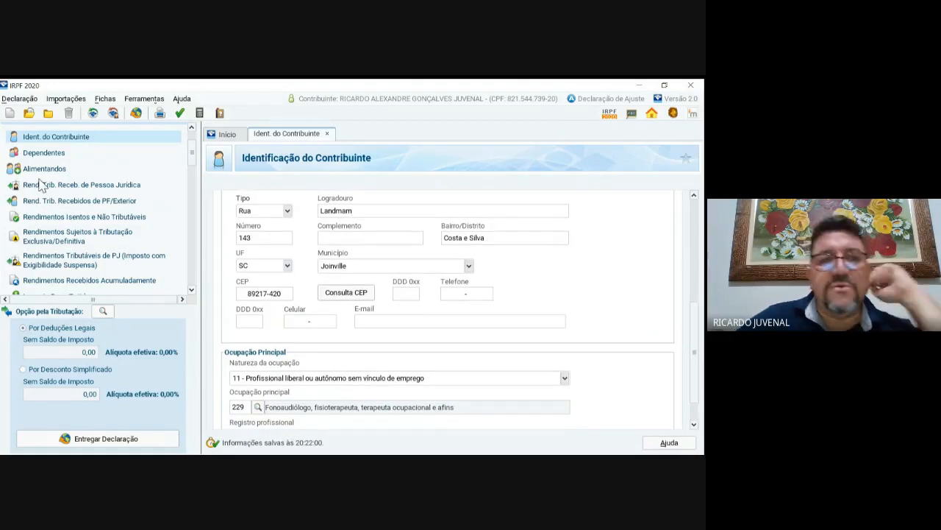
Step: Step through Dependentes and Alimentandos to Rend. Trib. Recebidos de PF/Exterior
{"action": "left_click", "coordinate": [56, 153]}
{"action": "key", "text": "Down"}
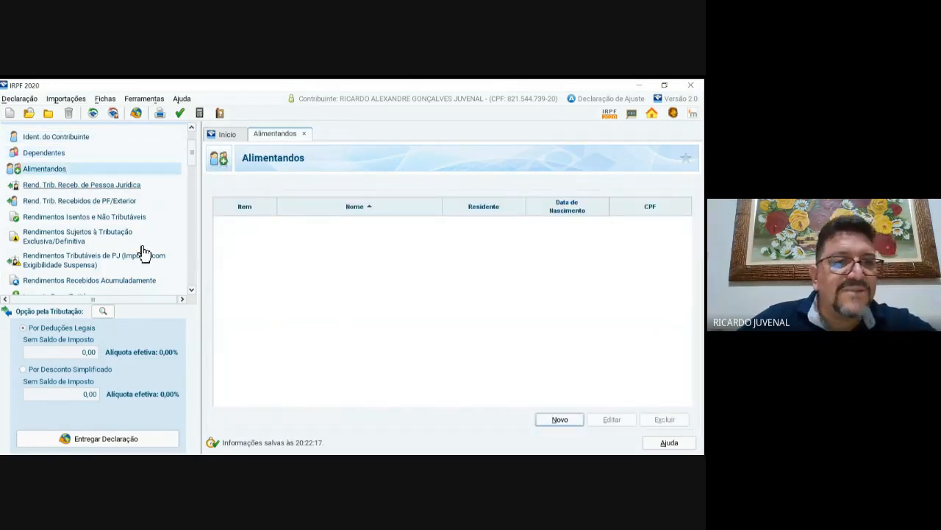
{"action": "key", "text": "Down"}
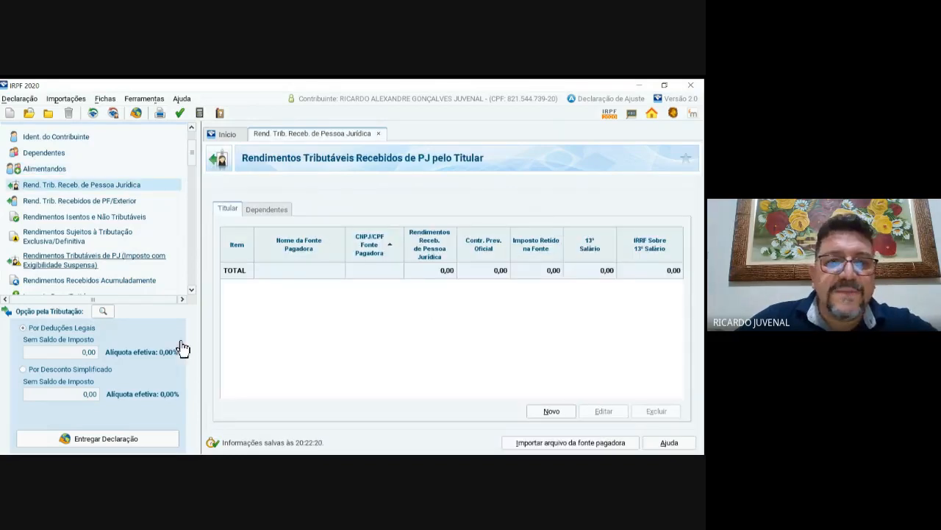
{"action": "key", "text": "Down"}
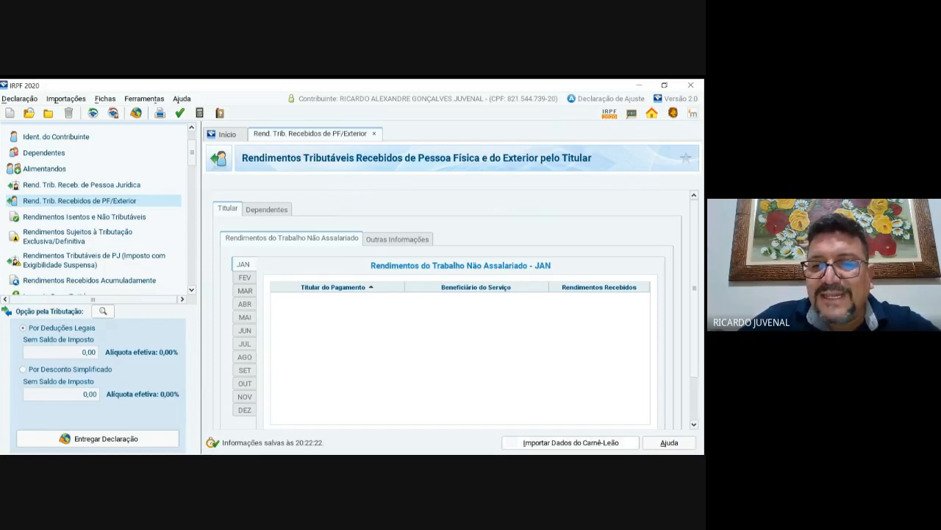
Step: Import the exported Carnê-Leão 2019 .DEC file from the Desktop into the PF/Exterior sheet
{"action": "left_click", "coordinate": [571, 442]}
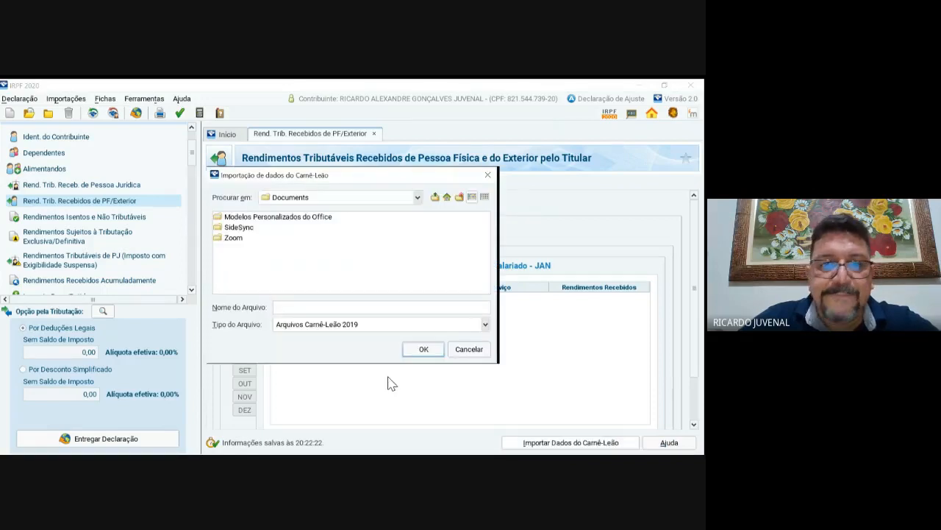
{"action": "left_click", "coordinate": [417, 197]}
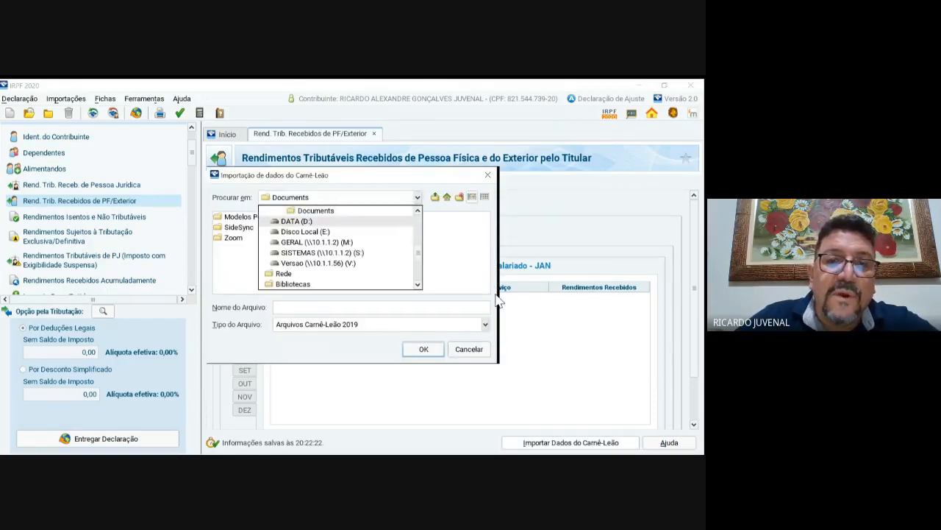
{"action": "scroll", "coordinate": [275, 233], "scroll_direction": "up", "scroll_amount": 1}
{"action": "scroll", "coordinate": [327, 232], "scroll_direction": "up", "scroll_amount": 3}
{"action": "left_click", "coordinate": [315, 232]}
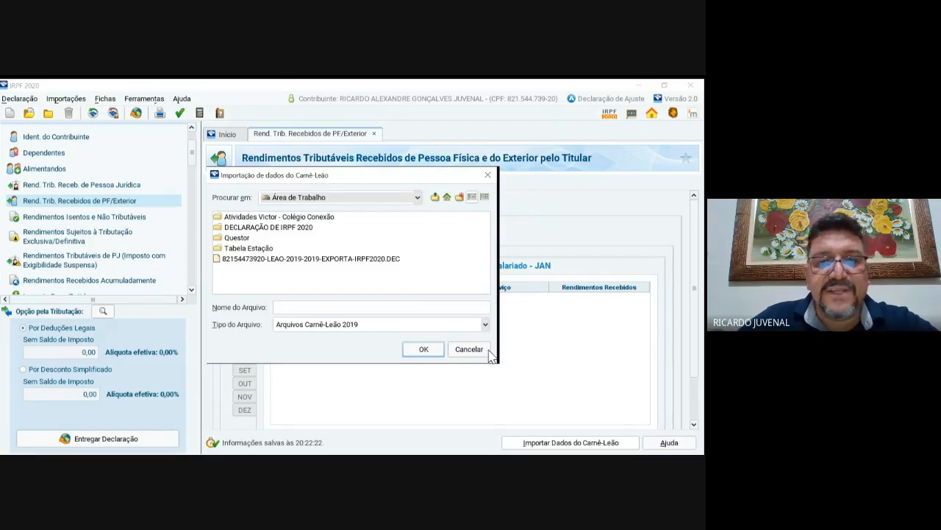
{"action": "left_click", "coordinate": [312, 259]}
{"action": "left_click", "coordinate": [424, 350]}
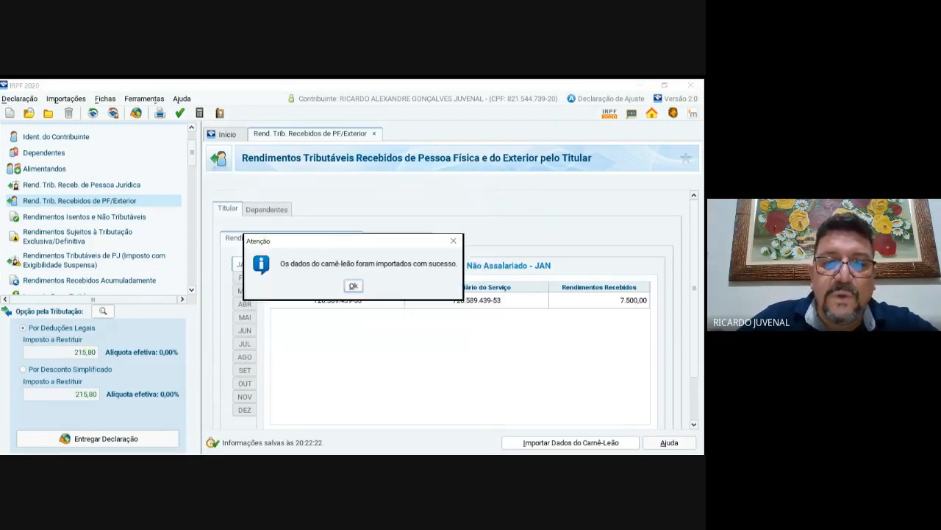
{"action": "key", "text": "Return"}
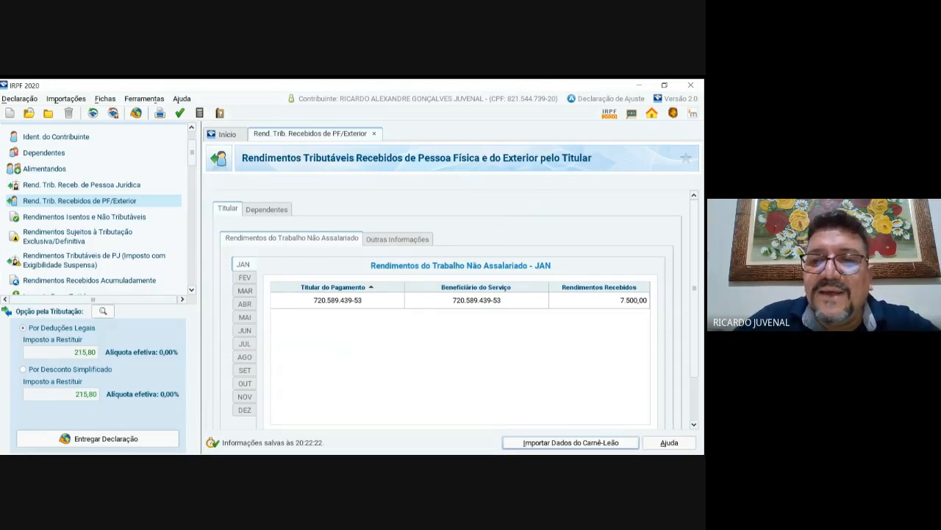
Step: Review the imported income in the February, June and July month tabs
{"action": "scroll", "coordinate": [697, 392], "scroll_direction": "down", "scroll_amount": 2}
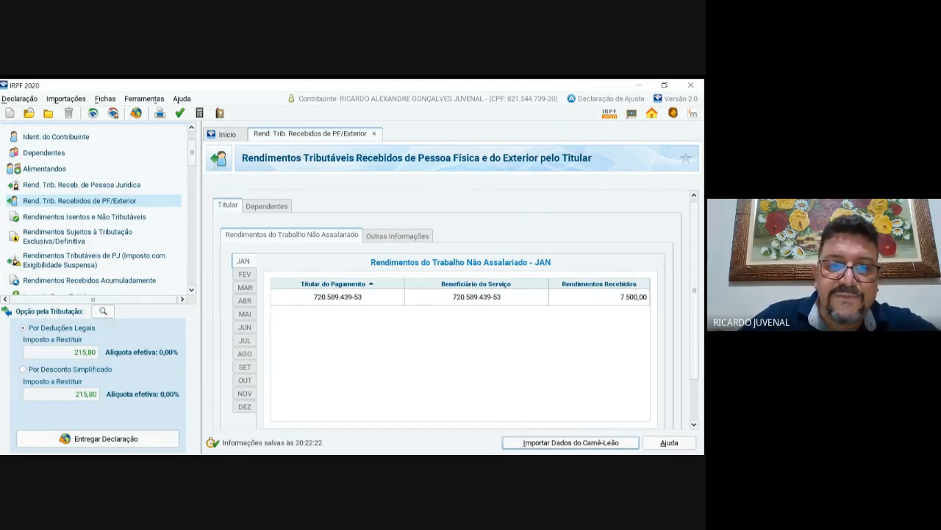
{"action": "left_click", "coordinate": [244, 274]}
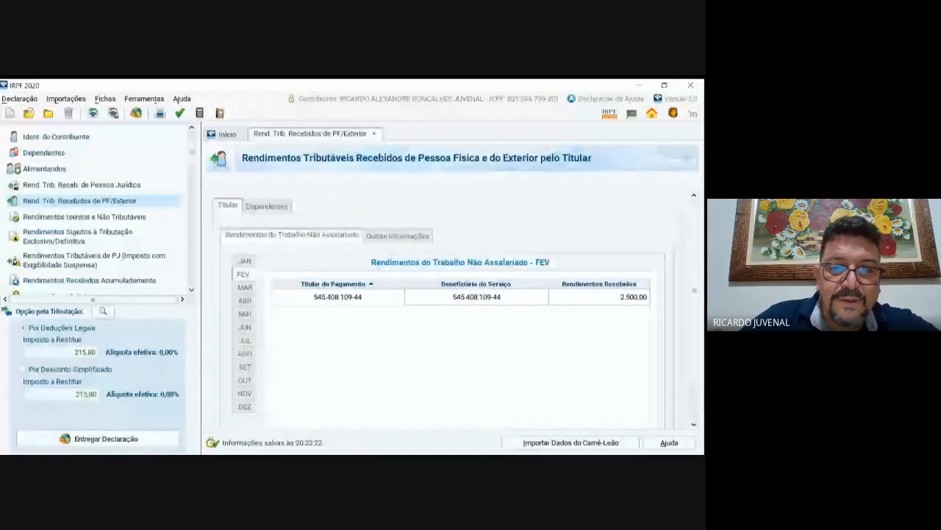
{"action": "left_click", "coordinate": [244, 328]}
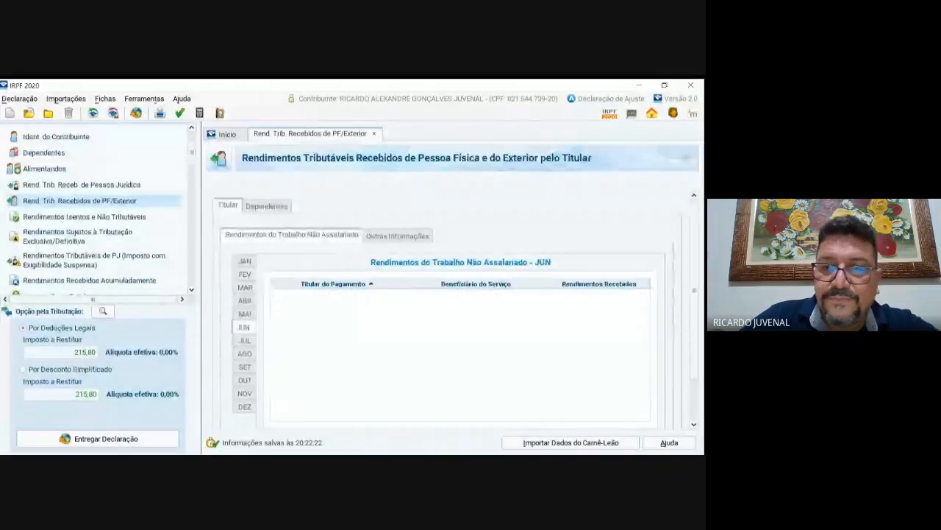
{"action": "left_click", "coordinate": [245, 340]}
{"action": "left_click", "coordinate": [397, 235]}
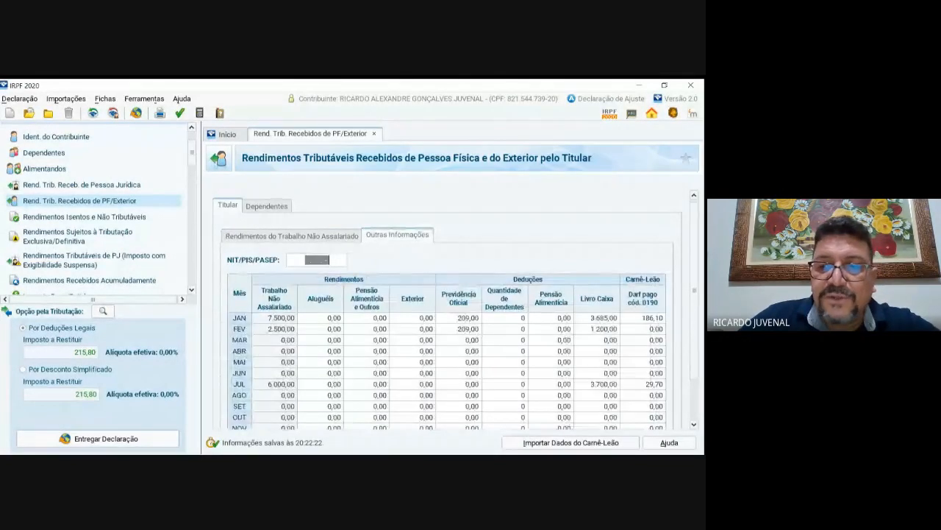
{"action": "scroll", "coordinate": [447, 331], "scroll_direction": "down", "scroll_amount": 2}
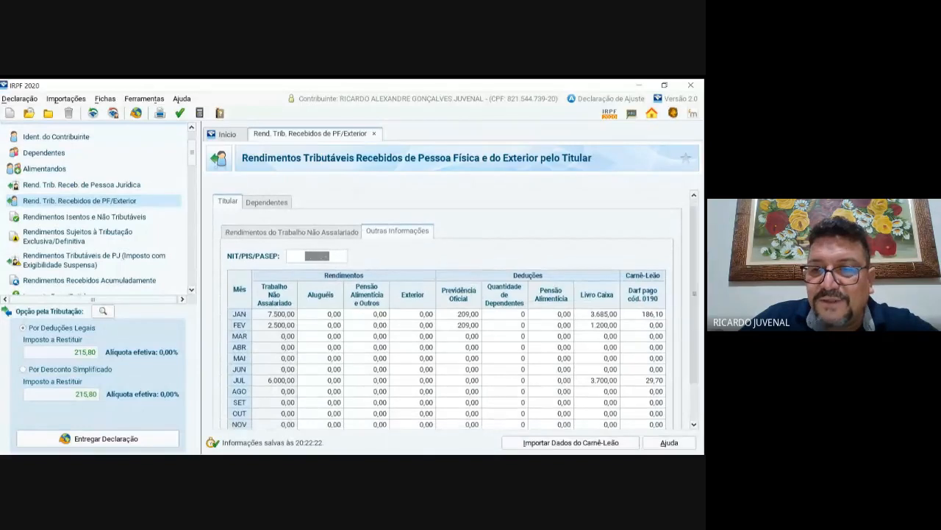
{"action": "scroll", "coordinate": [446, 331], "scroll_direction": "down", "scroll_amount": 3}
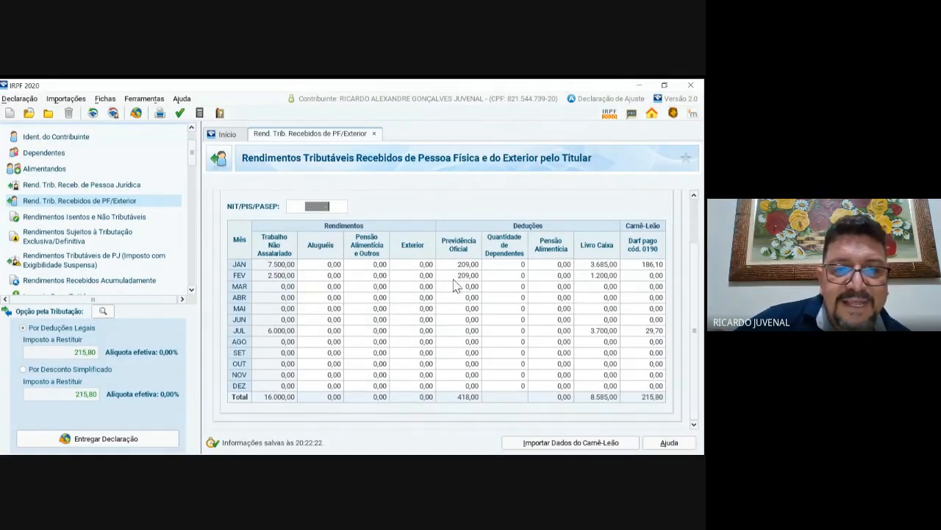
{"action": "key", "text": "Tab"}
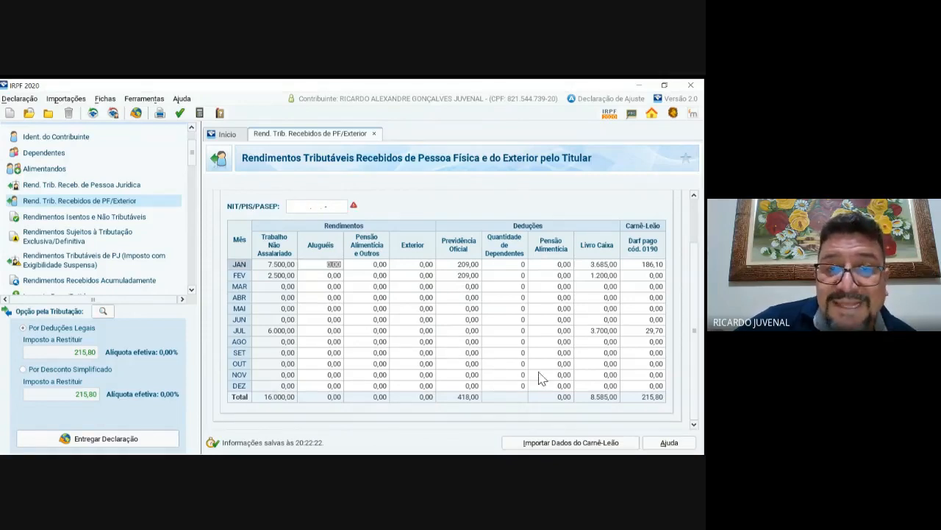
{"action": "key", "text": "shift+Tab"}
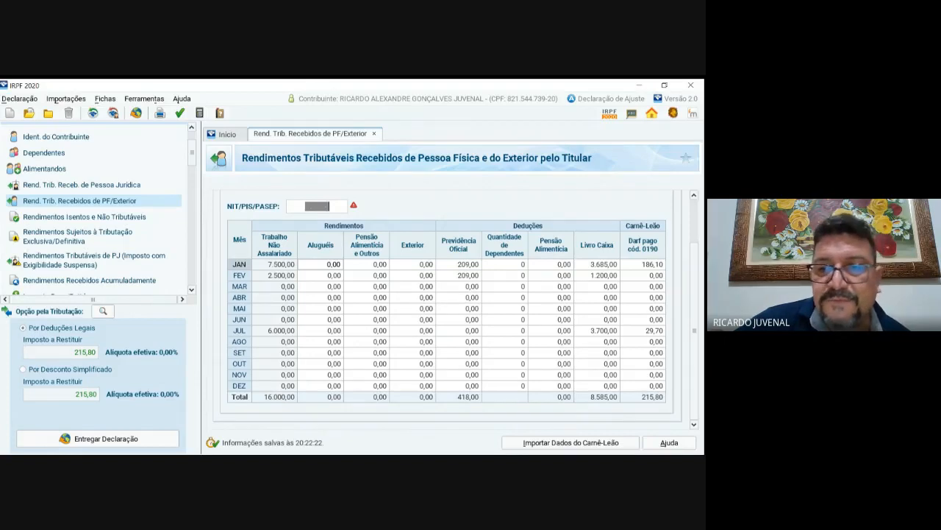
{"action": "left_click", "coordinate": [469, 298]}
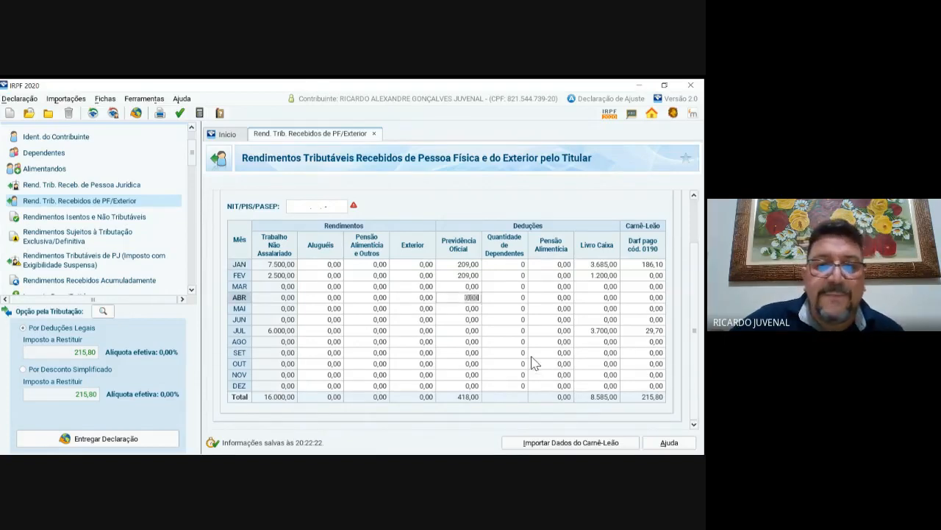
{"action": "left_click", "coordinate": [330, 265]}
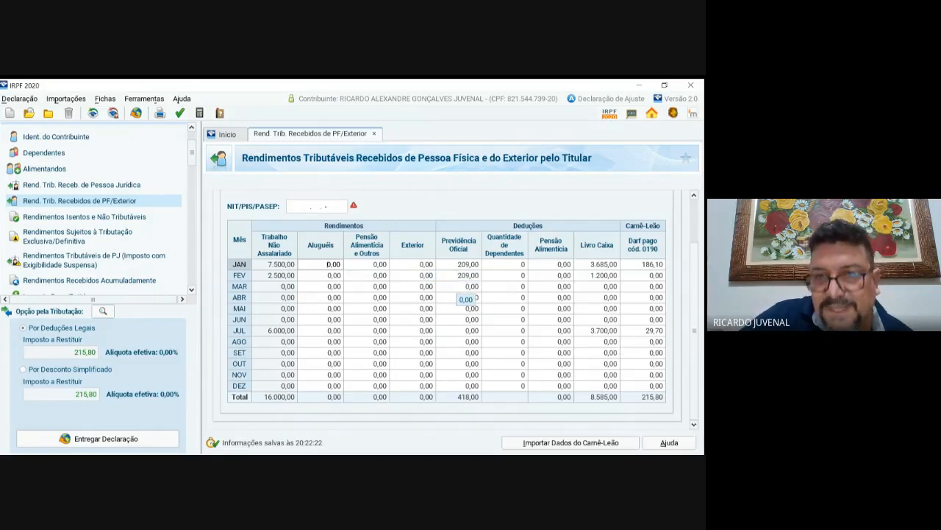
{"action": "left_click", "coordinate": [522, 264]}
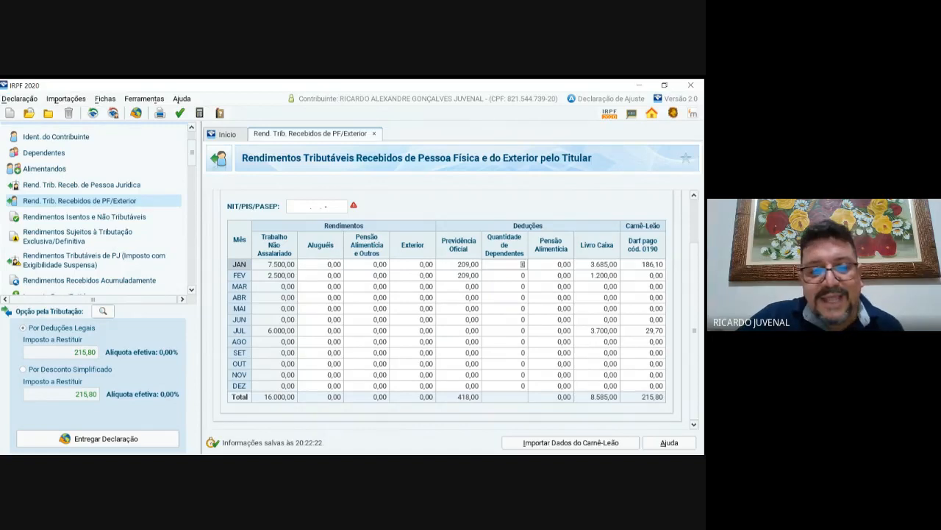
{"action": "type", "text": "2"}
{"action": "key", "text": "Tab"}
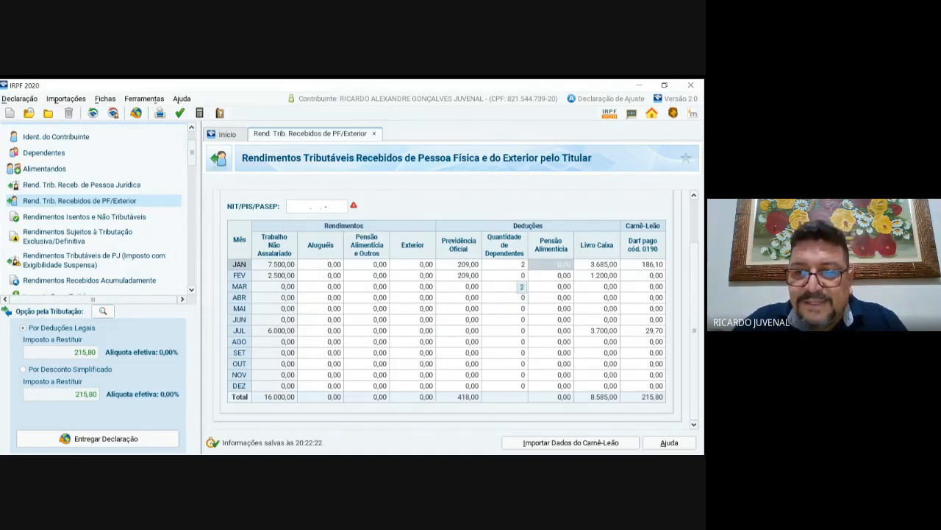
{"action": "left_click", "coordinate": [523, 264]}
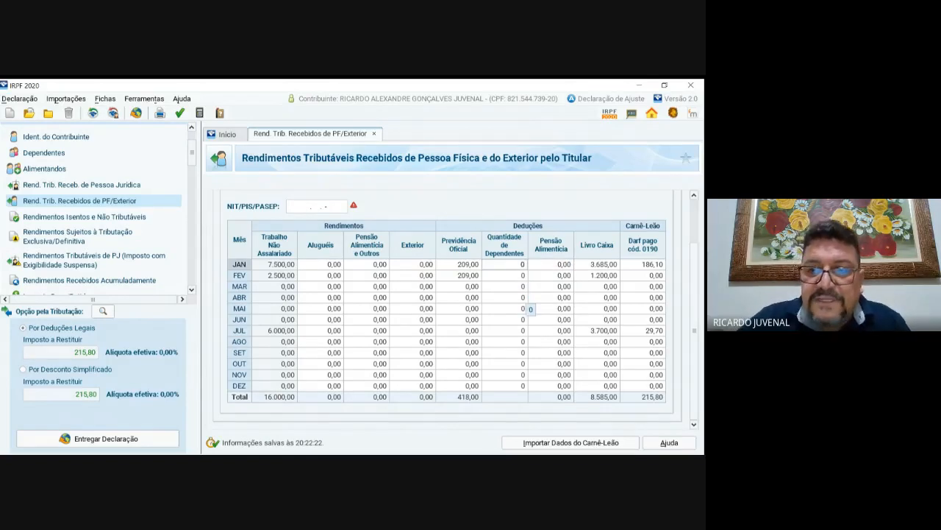
{"action": "left_click", "coordinate": [489, 274]}
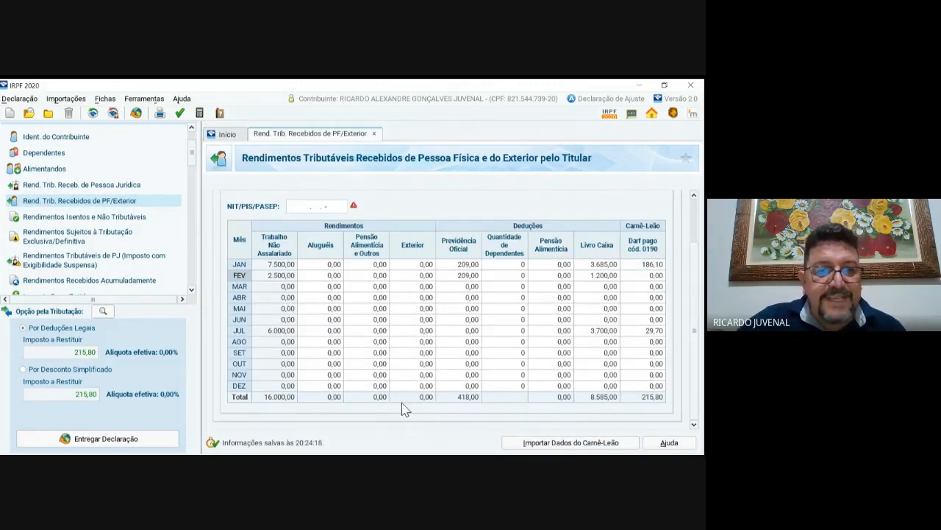
{"action": "key", "text": "Tab"}
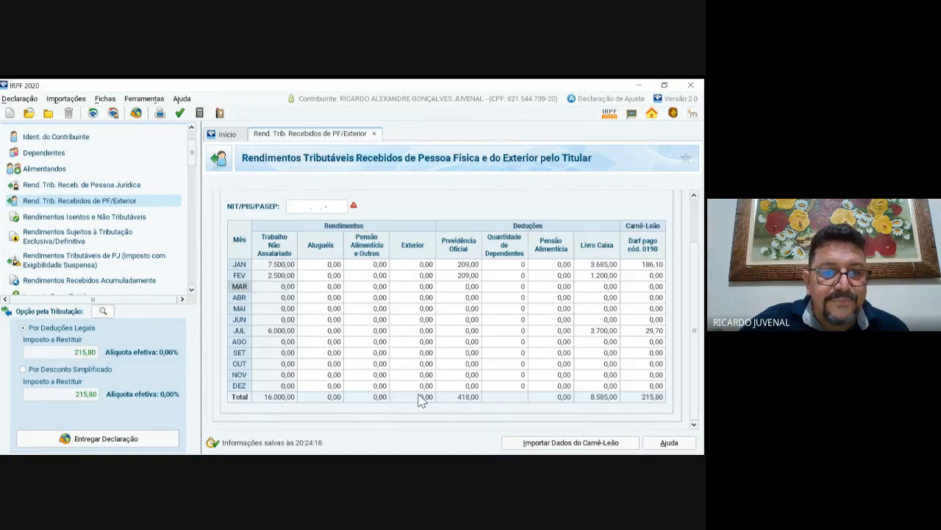
{"action": "left_click", "coordinate": [227, 134]}
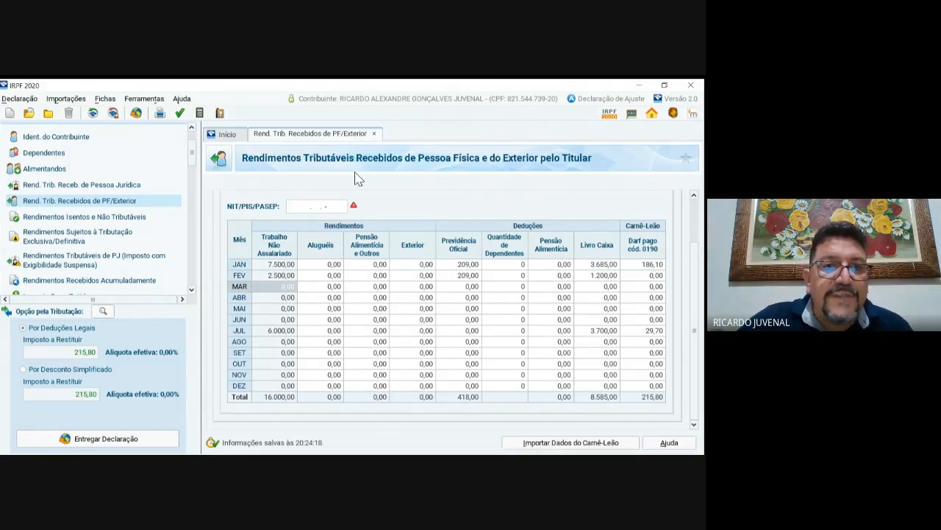
{"action": "left_click", "coordinate": [331, 135]}
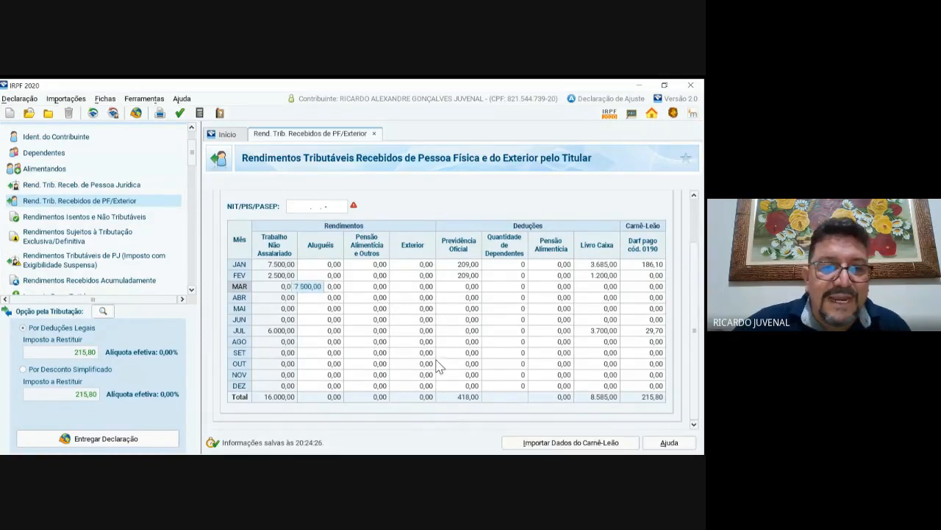
{"action": "left_click", "coordinate": [284, 264]}
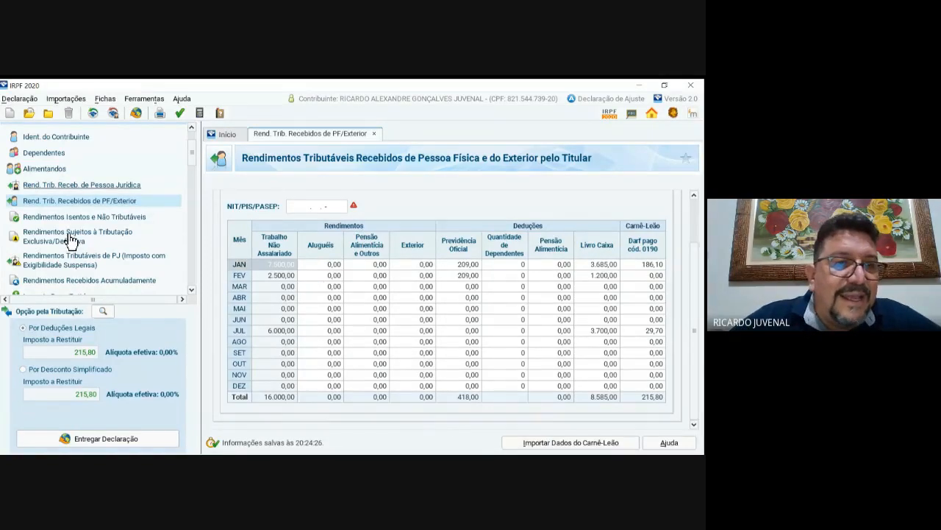
{"action": "left_click", "coordinate": [73, 184]}
{"action": "left_click", "coordinate": [70, 200]}
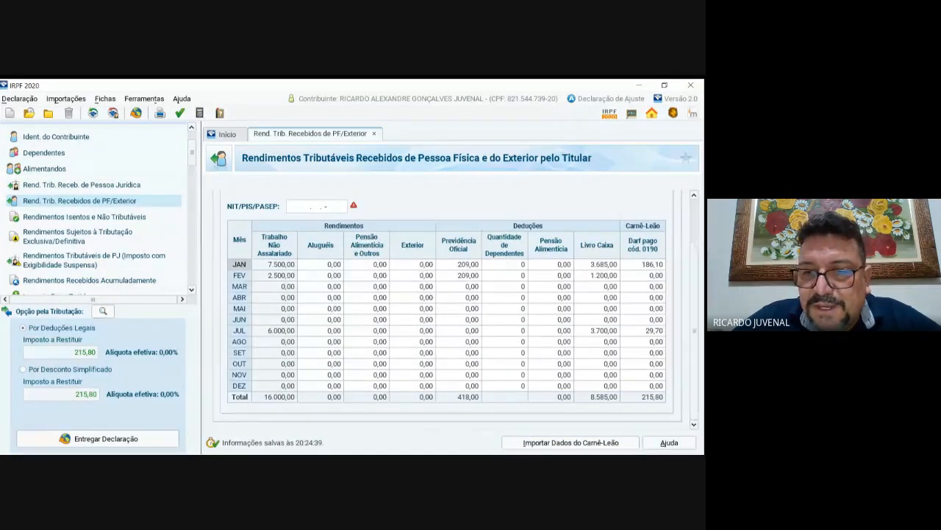
{"action": "scroll", "coordinate": [455, 309], "scroll_direction": "up", "scroll_amount": 3}
Step: Start a new May non-salaried income entry, then return to Início and open Ident. do Contribuinte
{"action": "left_click", "coordinate": [291, 238]}
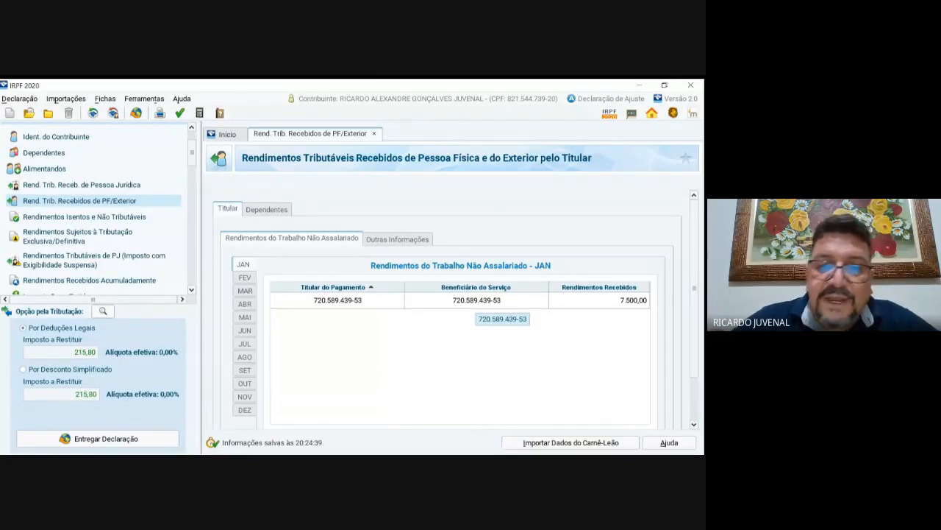
{"action": "left_click", "coordinate": [244, 317]}
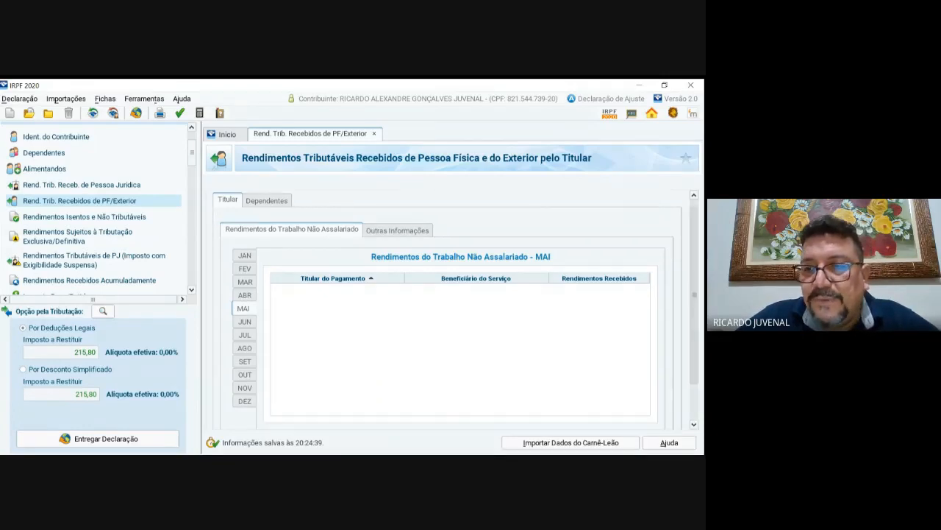
{"action": "scroll", "coordinate": [455, 309], "scroll_direction": "down", "scroll_amount": 2}
{"action": "left_click", "coordinate": [525, 388]}
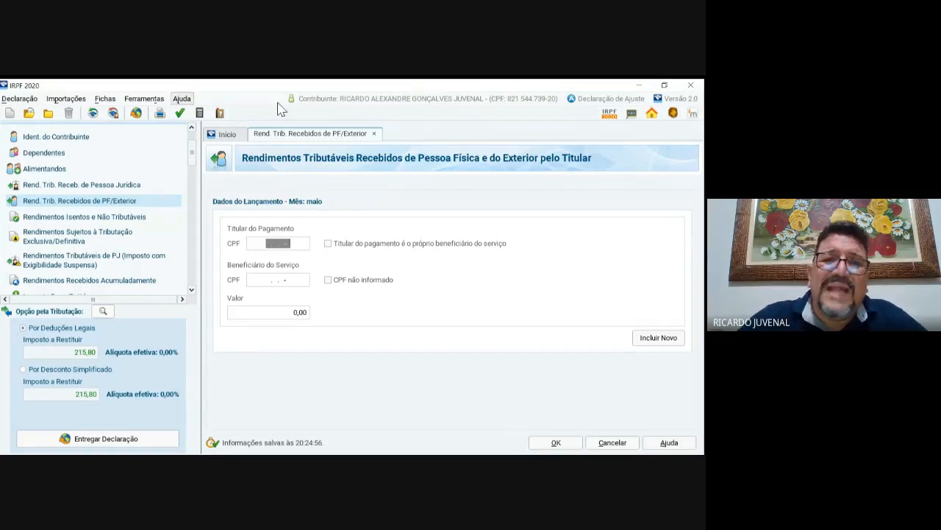
{"action": "left_click", "coordinate": [227, 133]}
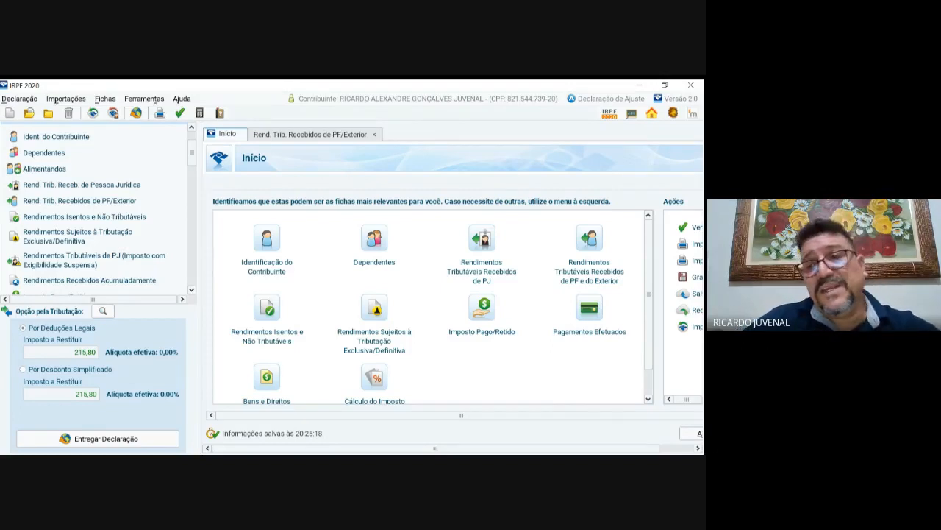
{"action": "left_click", "coordinate": [53, 136]}
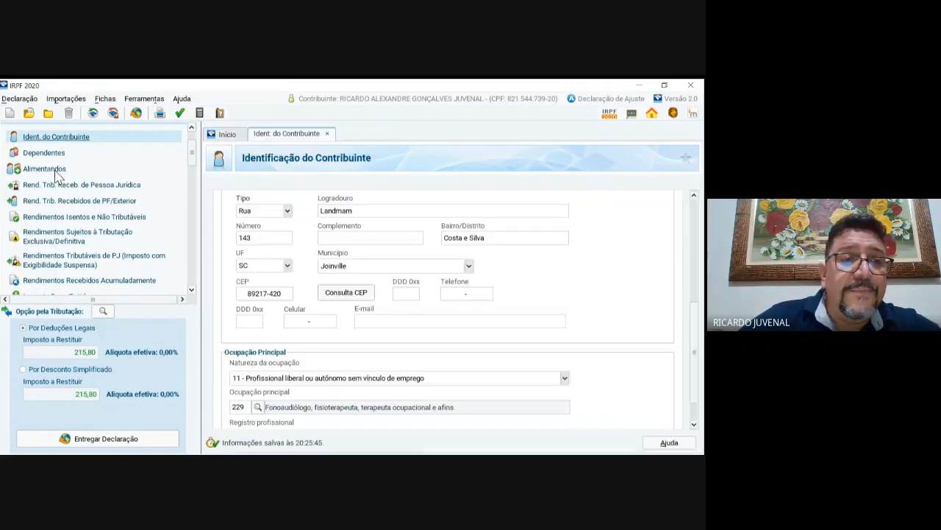